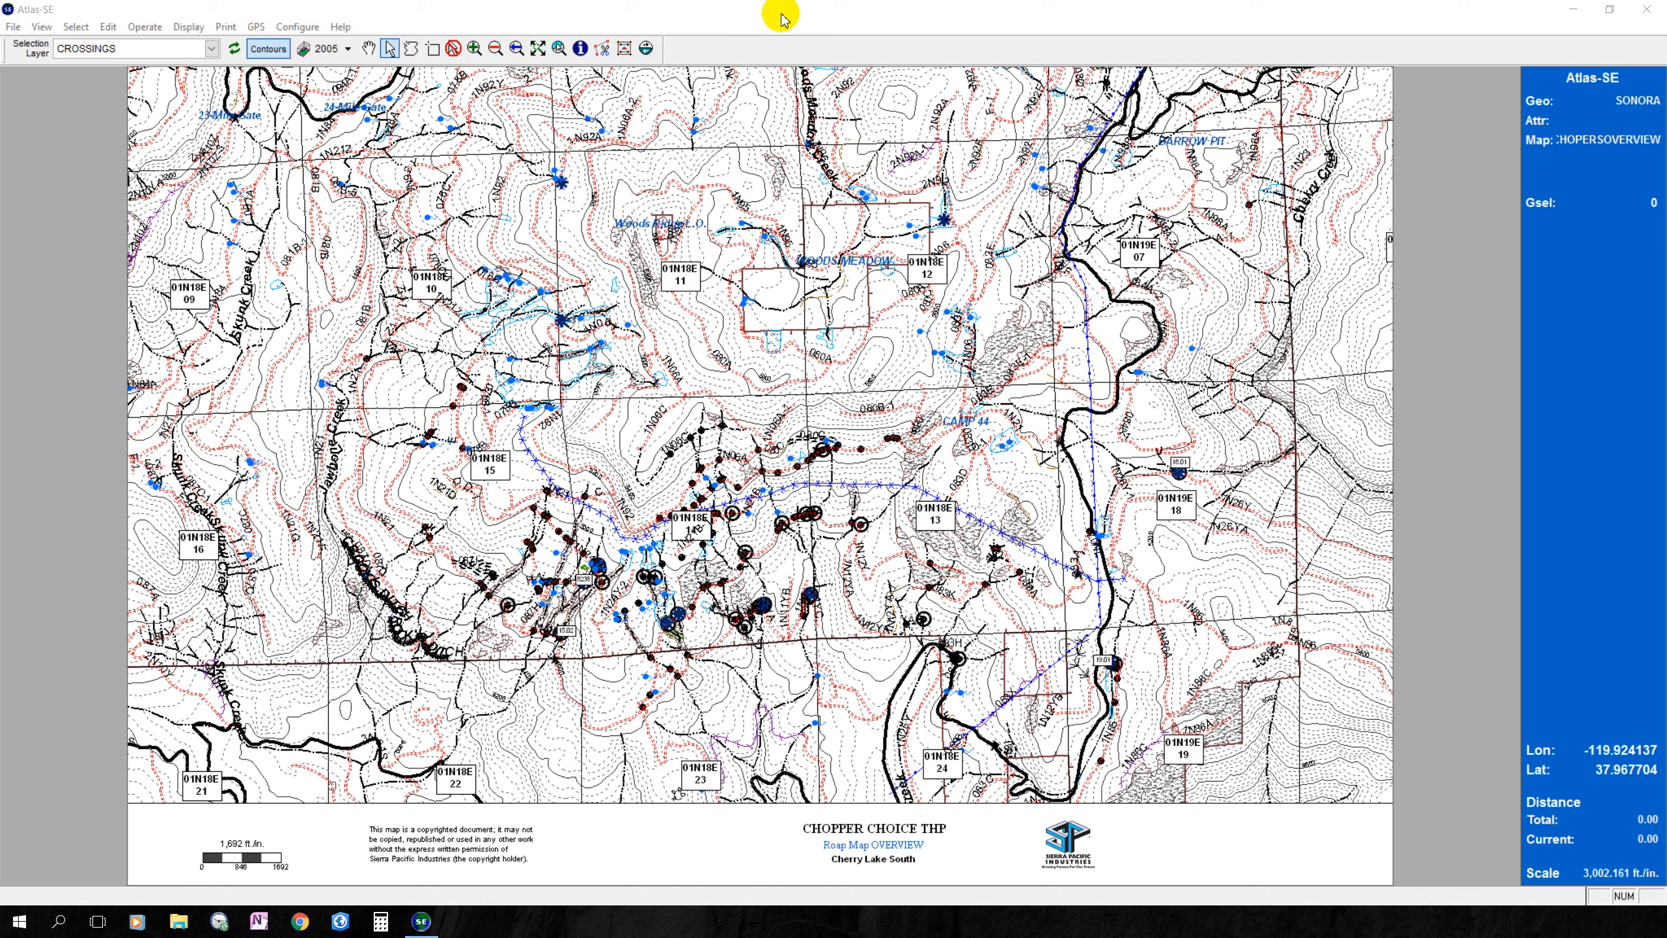
Open the map layer settings and look through the full list of layers.
{"action": "left_click", "coordinate": [187, 29]}
{"action": "mouse_move", "coordinate": [217, 59]}
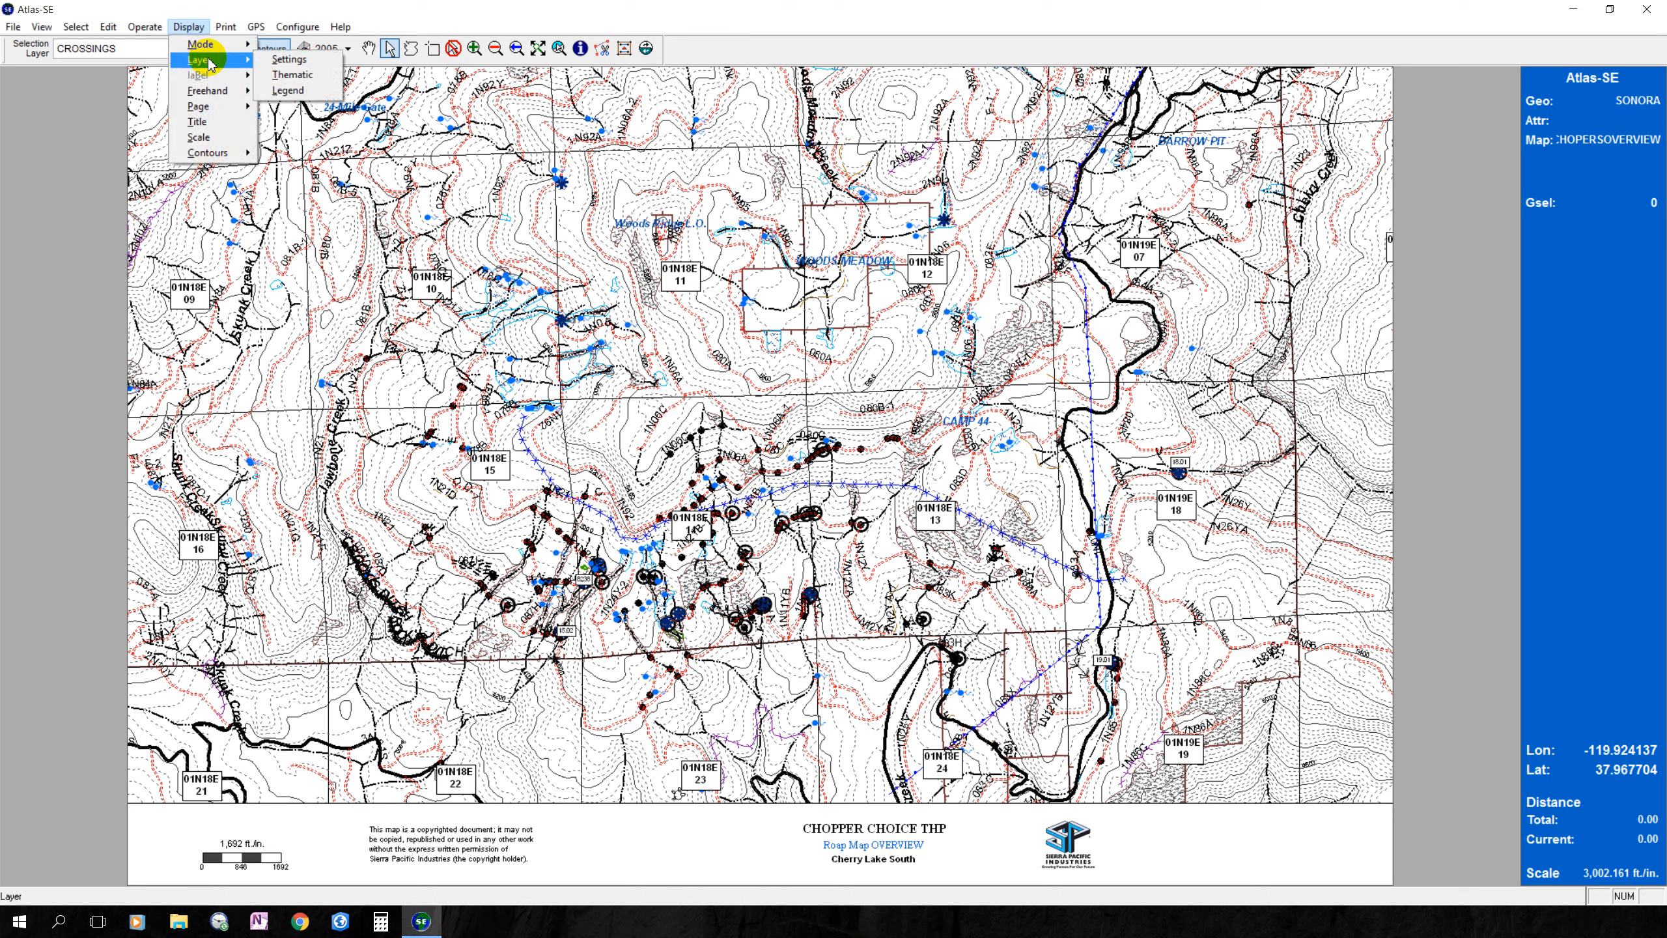
{"action": "left_click", "coordinate": [274, 64]}
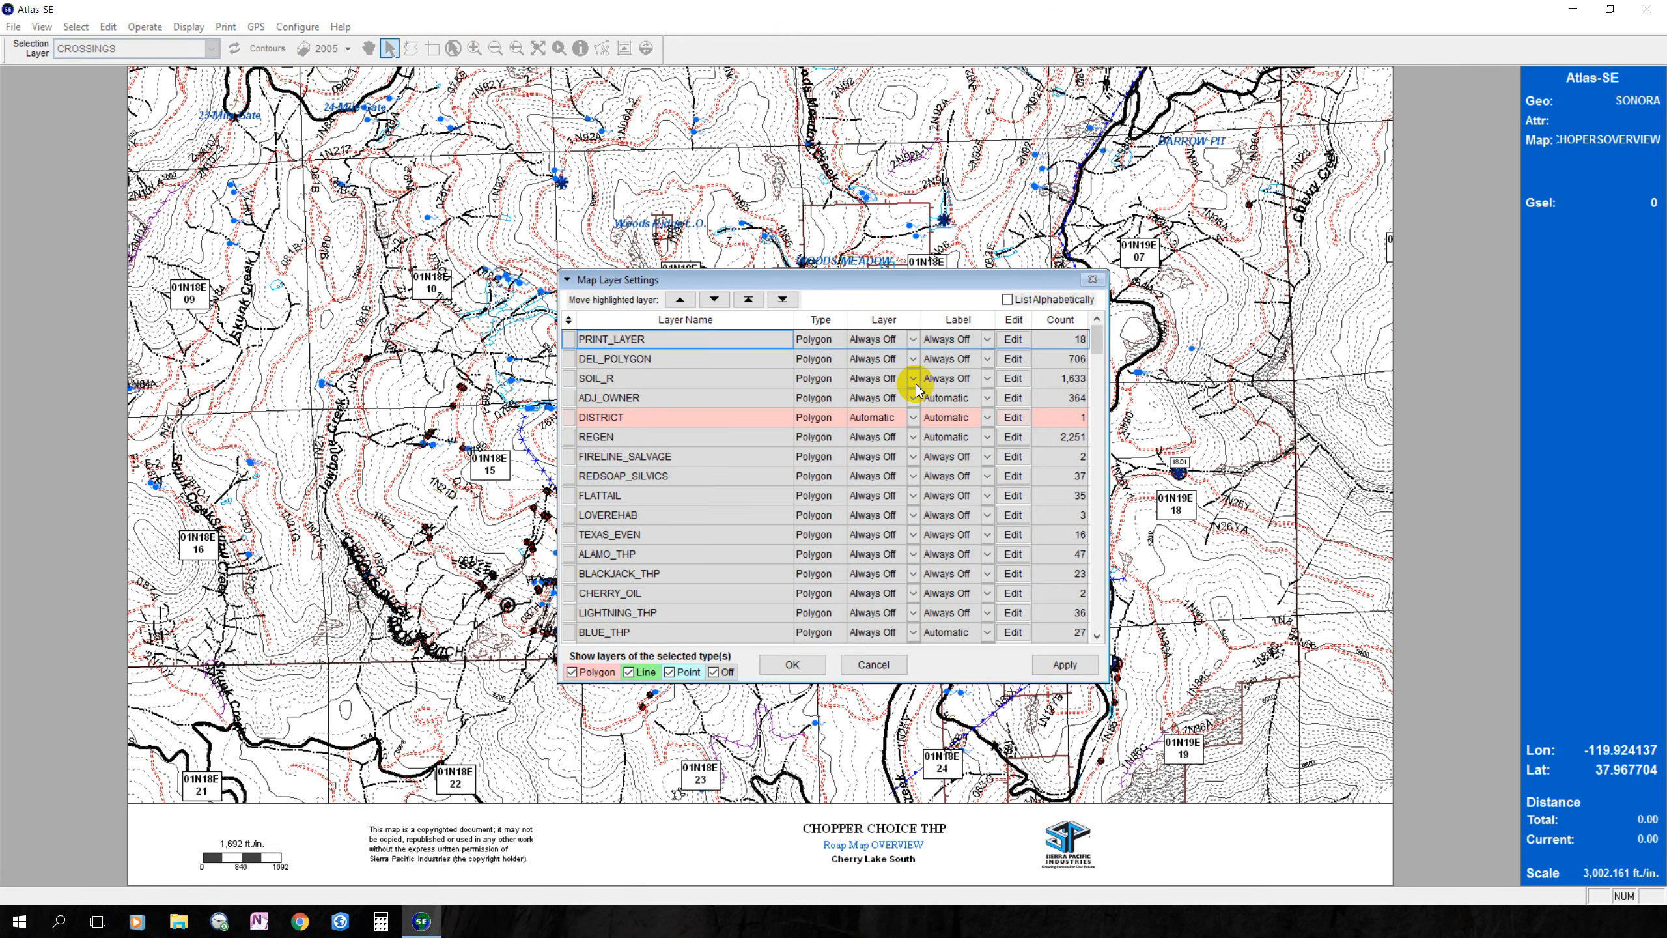
{"action": "scroll", "coordinate": [807, 384], "scroll_direction": "down", "scroll_amount": 8}
{"action": "scroll", "coordinate": [804, 407], "scroll_direction": "down", "scroll_amount": 10}
{"action": "scroll", "coordinate": [786, 415], "scroll_direction": "down", "scroll_amount": 5}
{"action": "scroll", "coordinate": [787, 418], "scroll_direction": "up", "scroll_amount": 20}
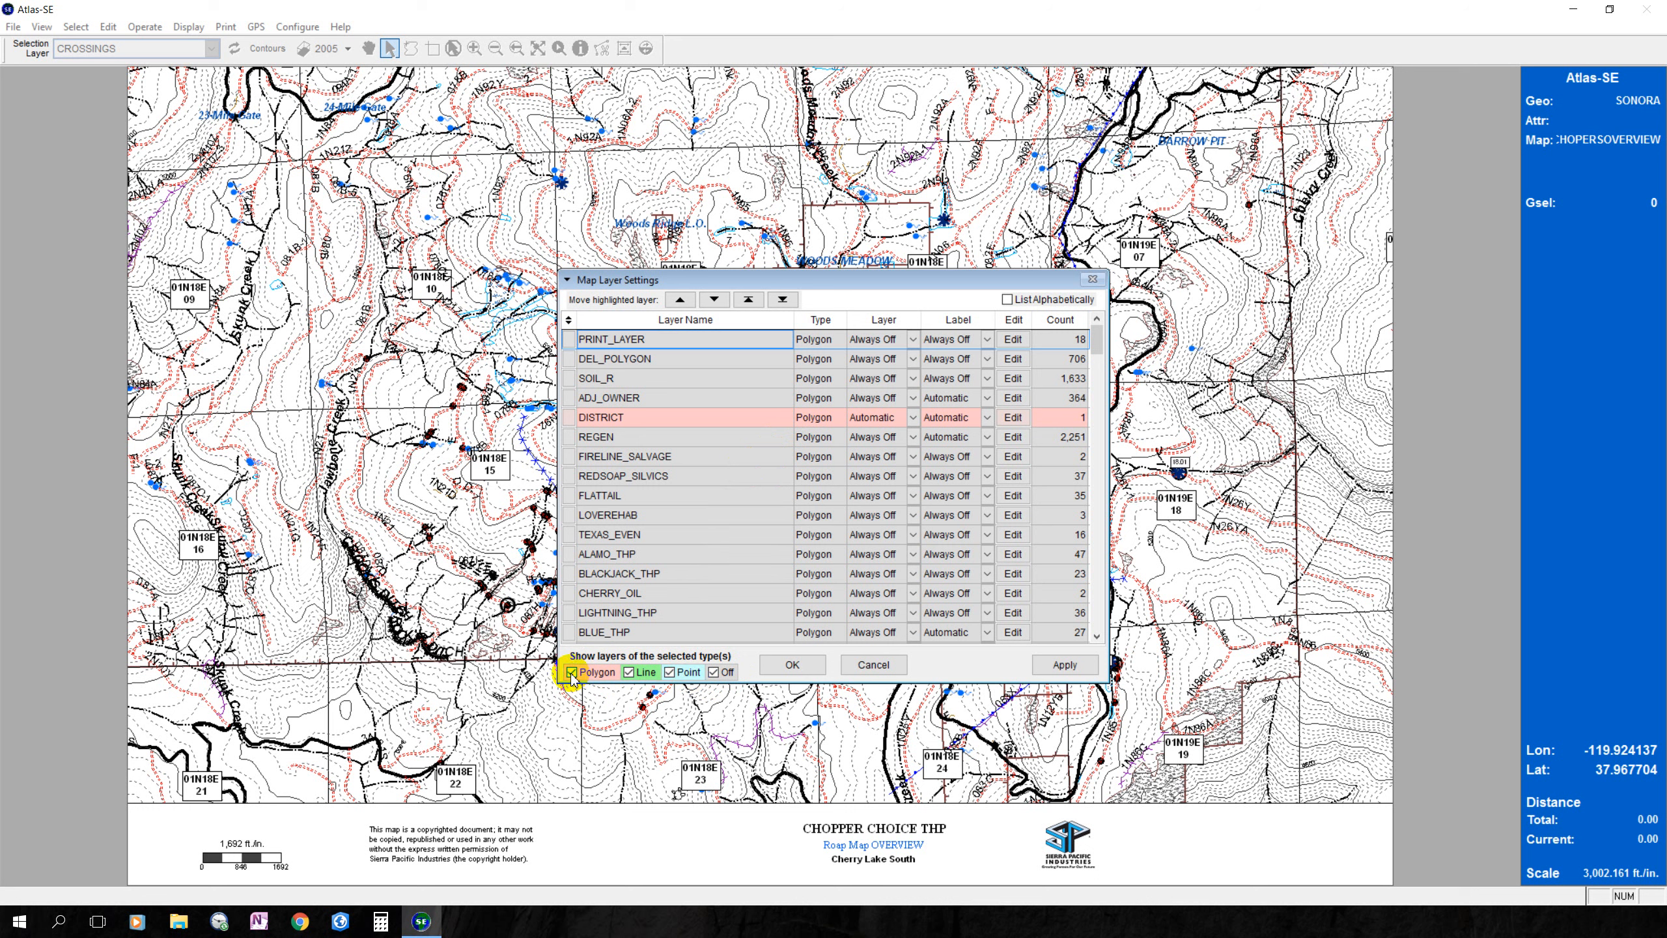
Filter the layer list to active polygon layers only, and include the layers that are off again.
{"action": "left_click", "coordinate": [629, 672]}
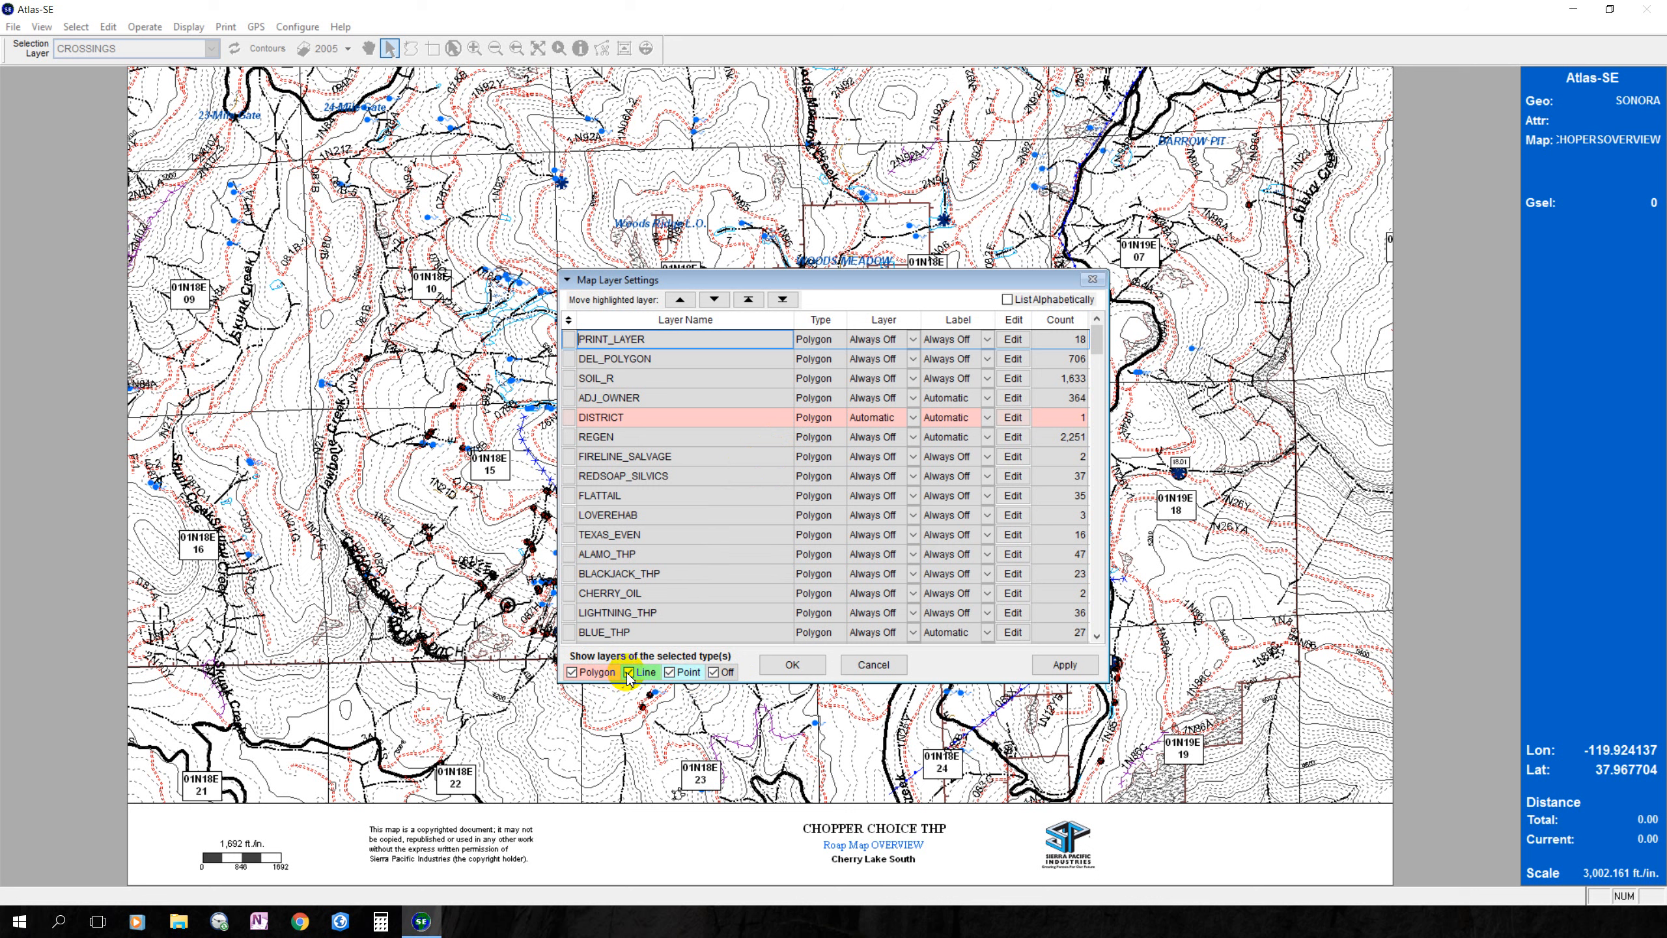
{"action": "left_click", "coordinate": [670, 671]}
{"action": "left_click", "coordinate": [714, 672]}
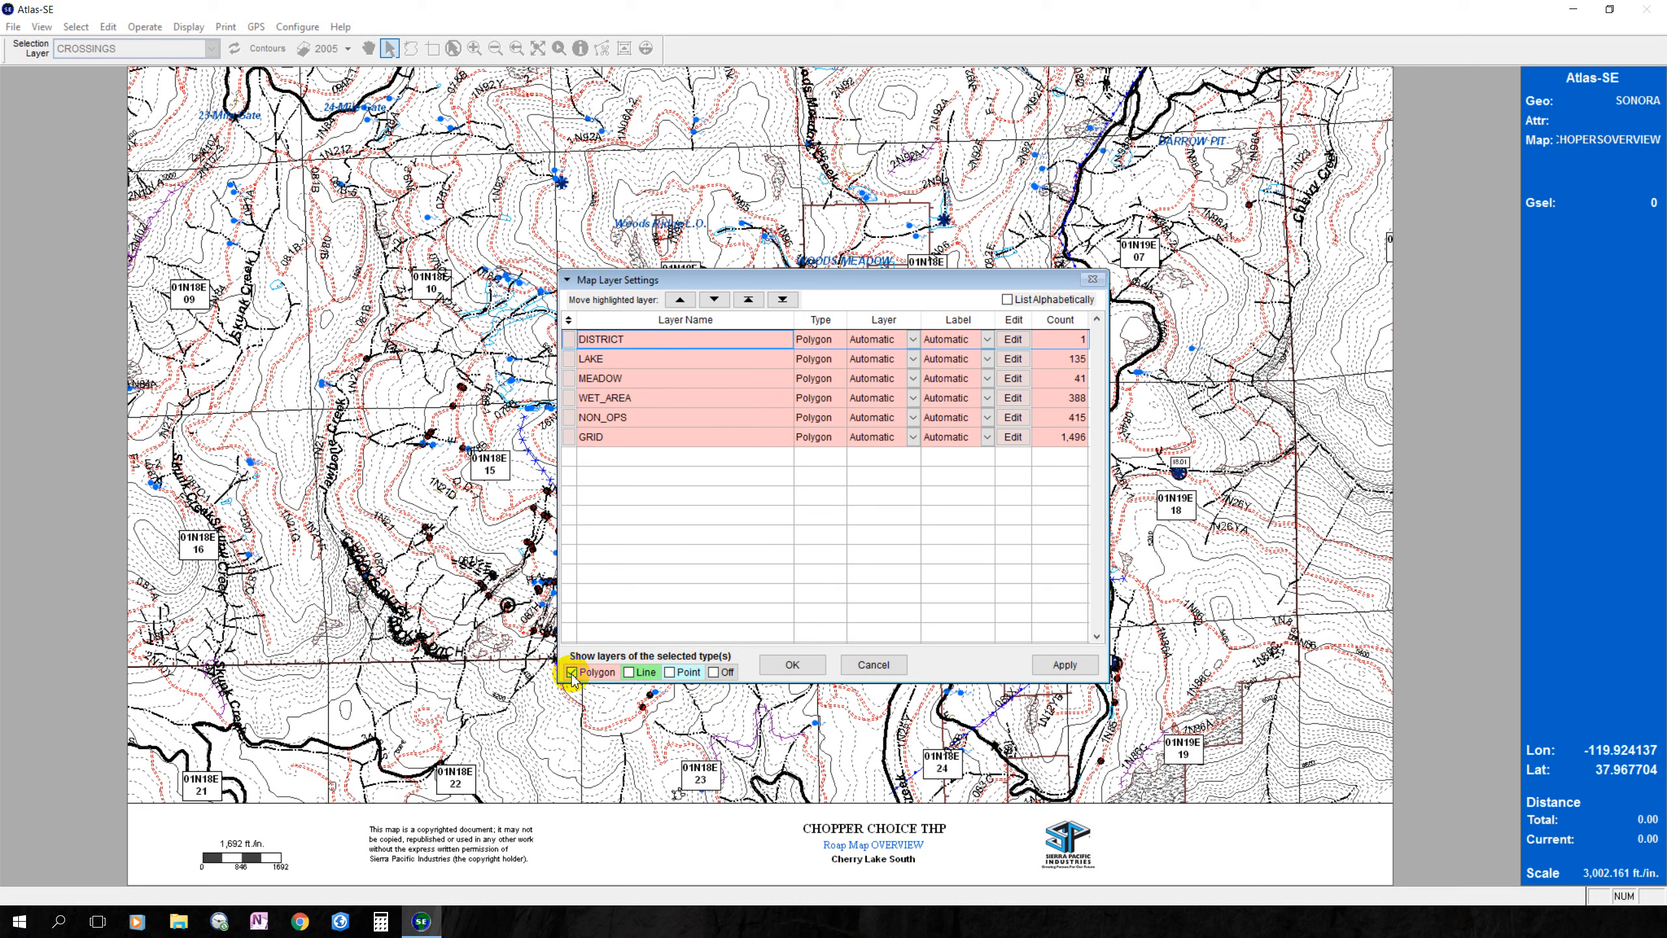
{"action": "left_click", "coordinate": [714, 672]}
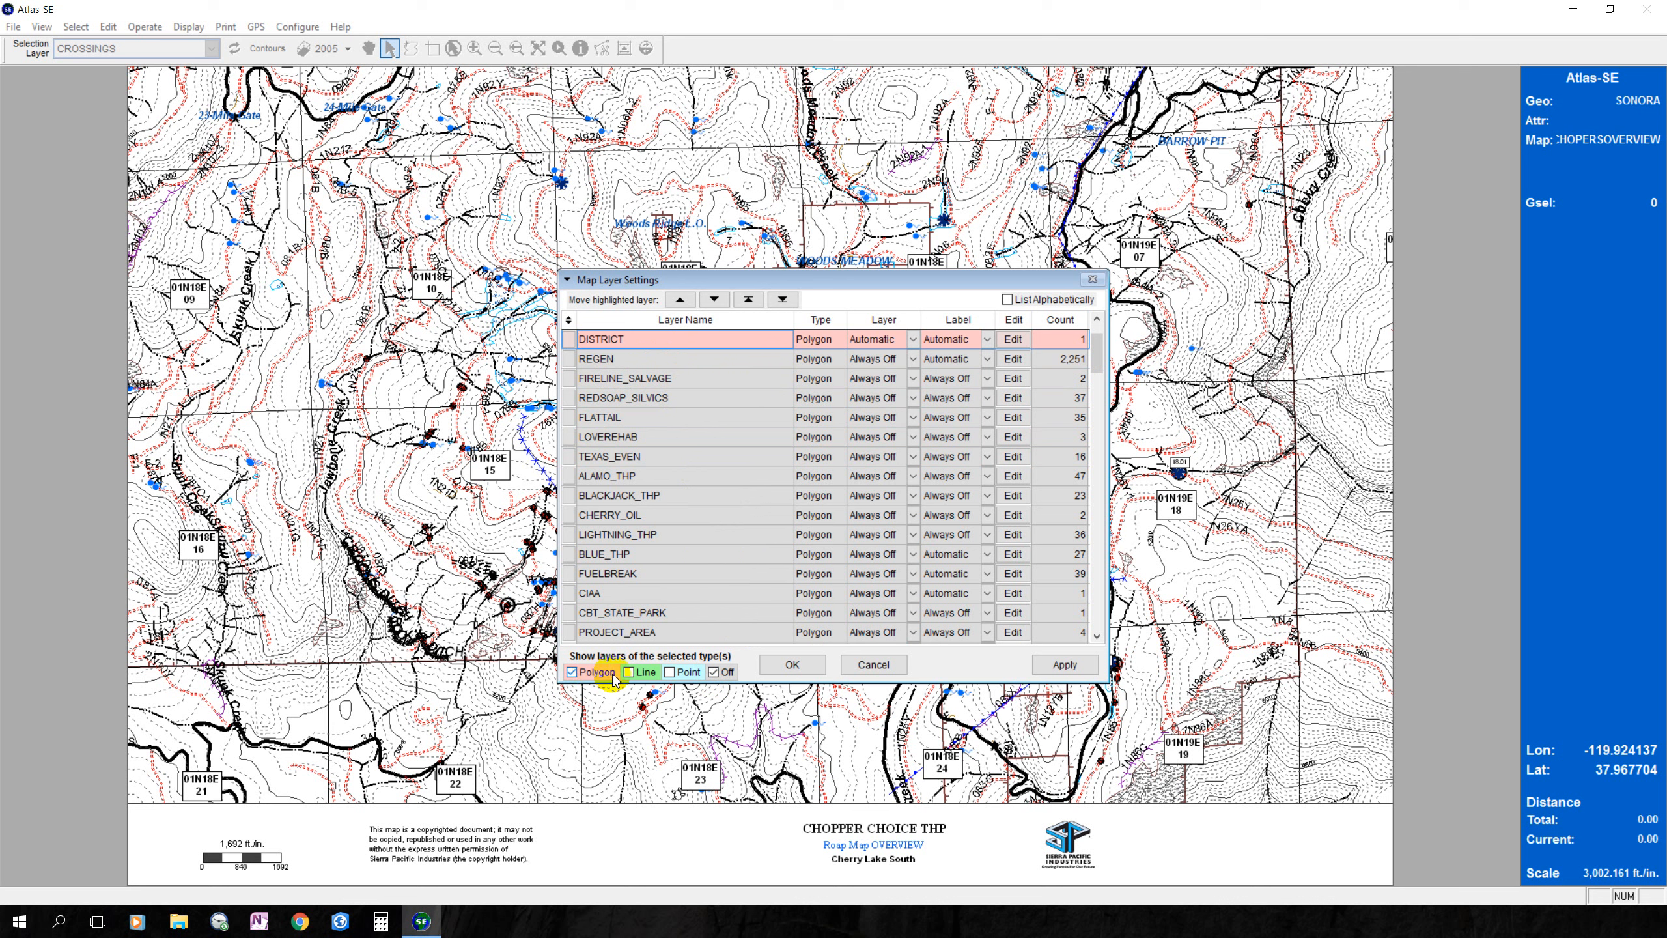
Show point and line layers in the list again, review all layers and close the settings without saving.
{"action": "left_click", "coordinate": [685, 676]}
{"action": "left_click", "coordinate": [645, 675]}
{"action": "scroll", "coordinate": [742, 459], "scroll_direction": "down", "scroll_amount": 5}
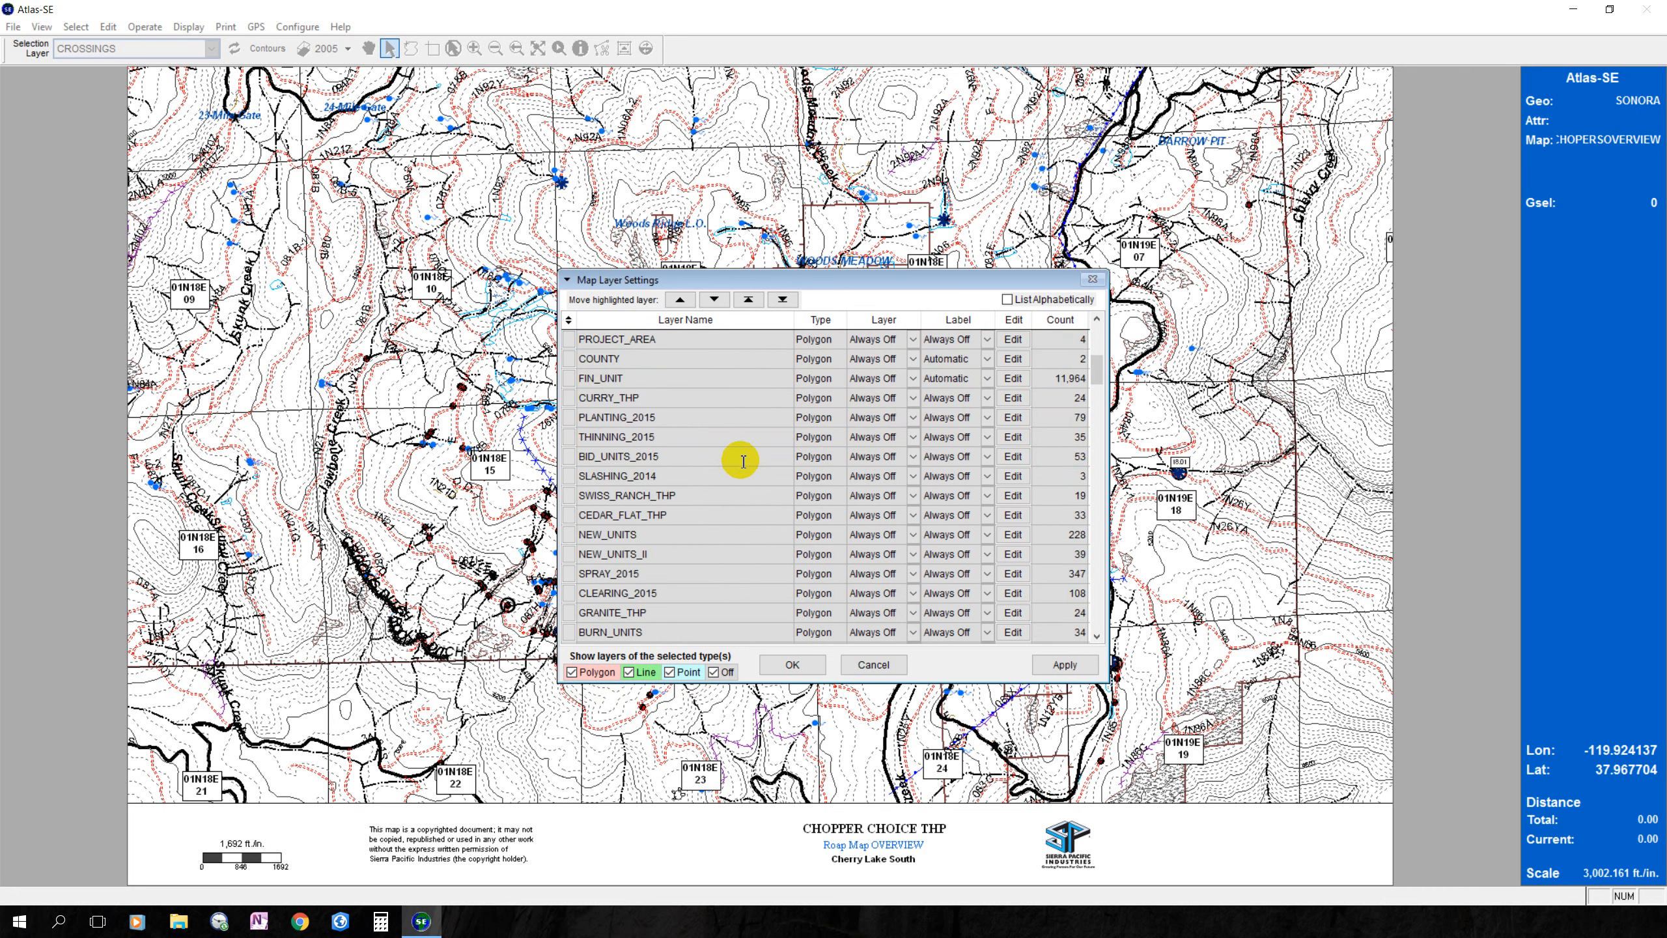
{"action": "scroll", "coordinate": [748, 463], "scroll_direction": "down", "scroll_amount": 5}
{"action": "scroll", "coordinate": [752, 466], "scroll_direction": "down", "scroll_amount": 4}
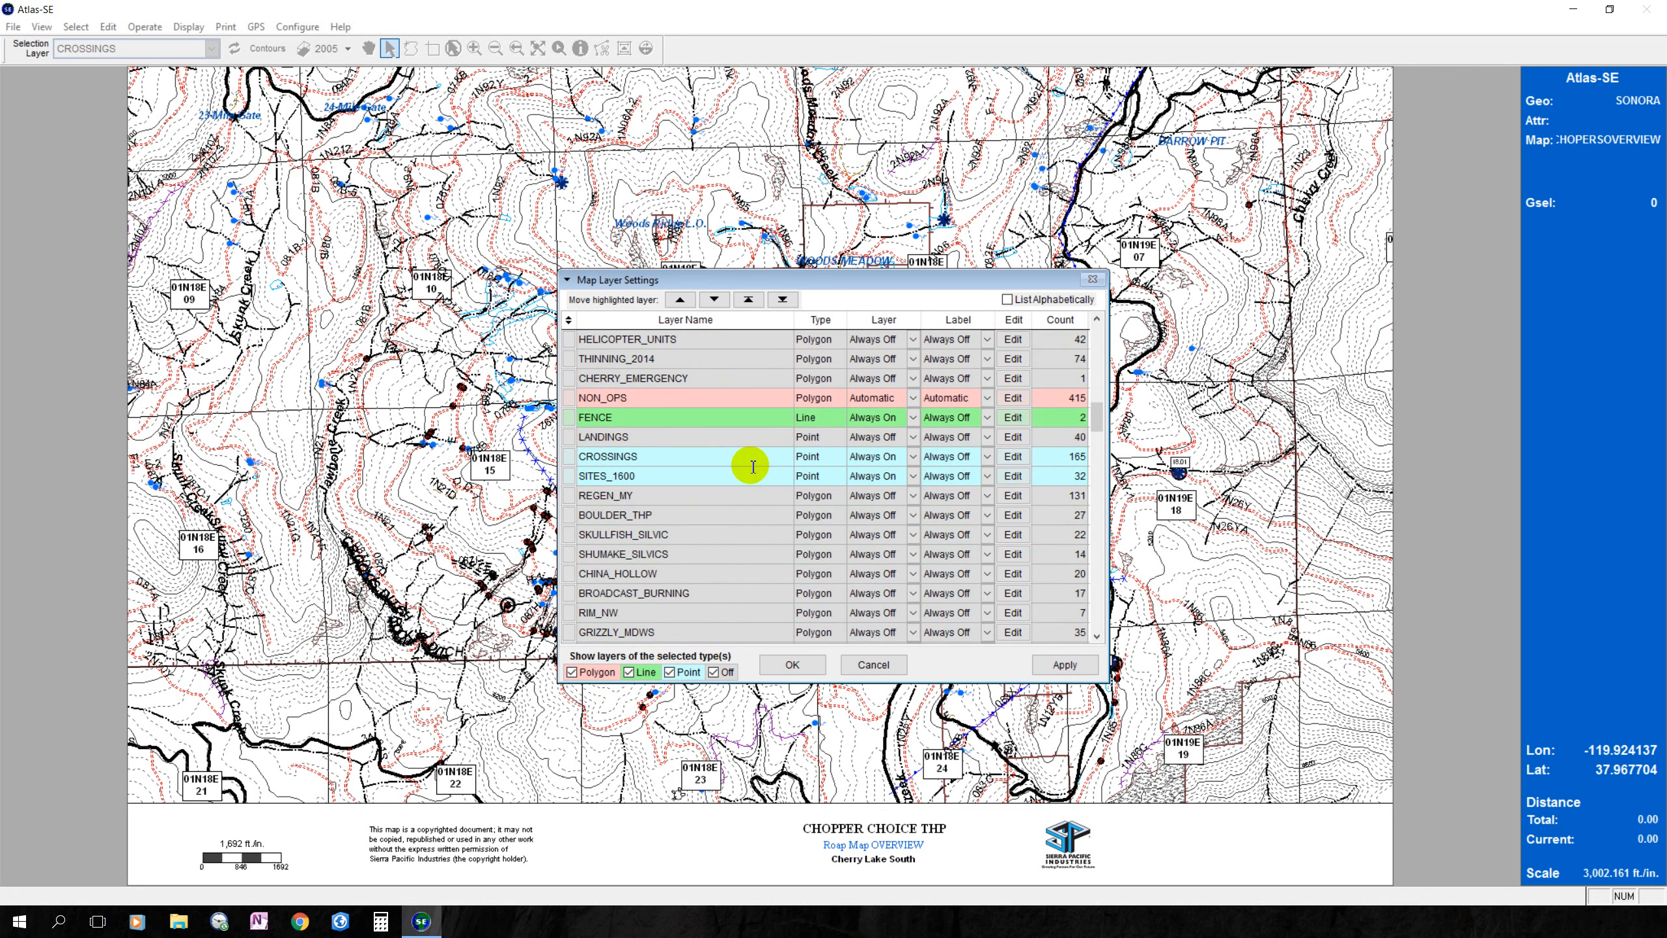
{"action": "scroll", "coordinate": [752, 466], "scroll_direction": "down", "scroll_amount": 1}
{"action": "scroll", "coordinate": [753, 467], "scroll_direction": "up", "scroll_amount": 4}
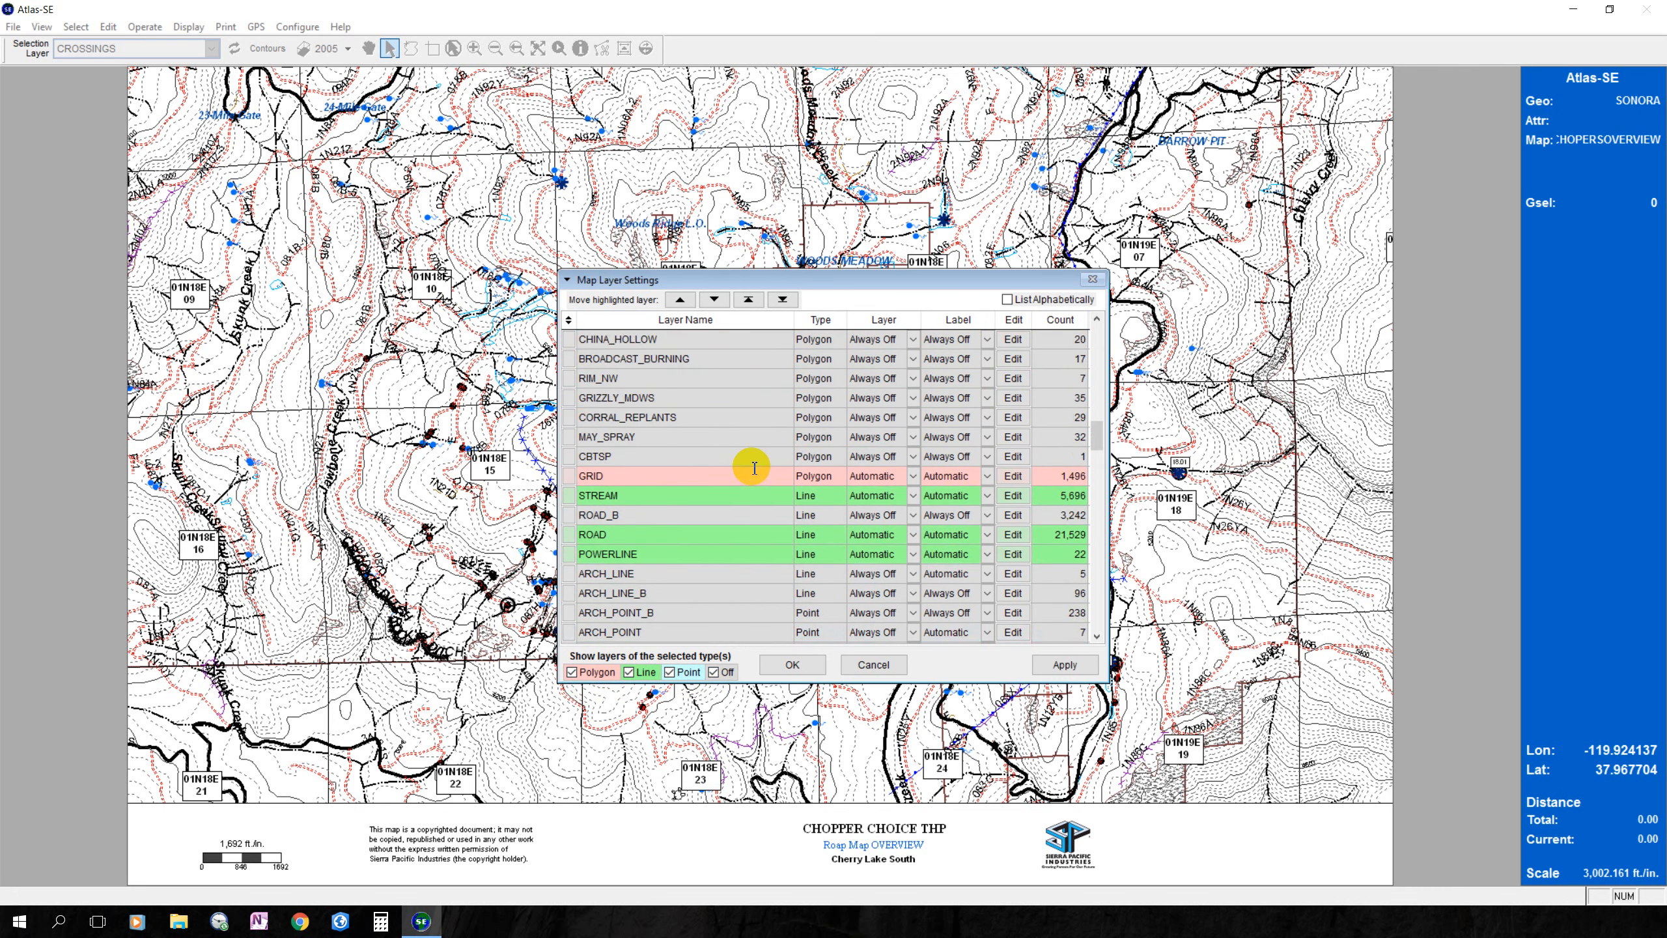
{"action": "scroll", "coordinate": [752, 466], "scroll_direction": "up", "scroll_amount": 6}
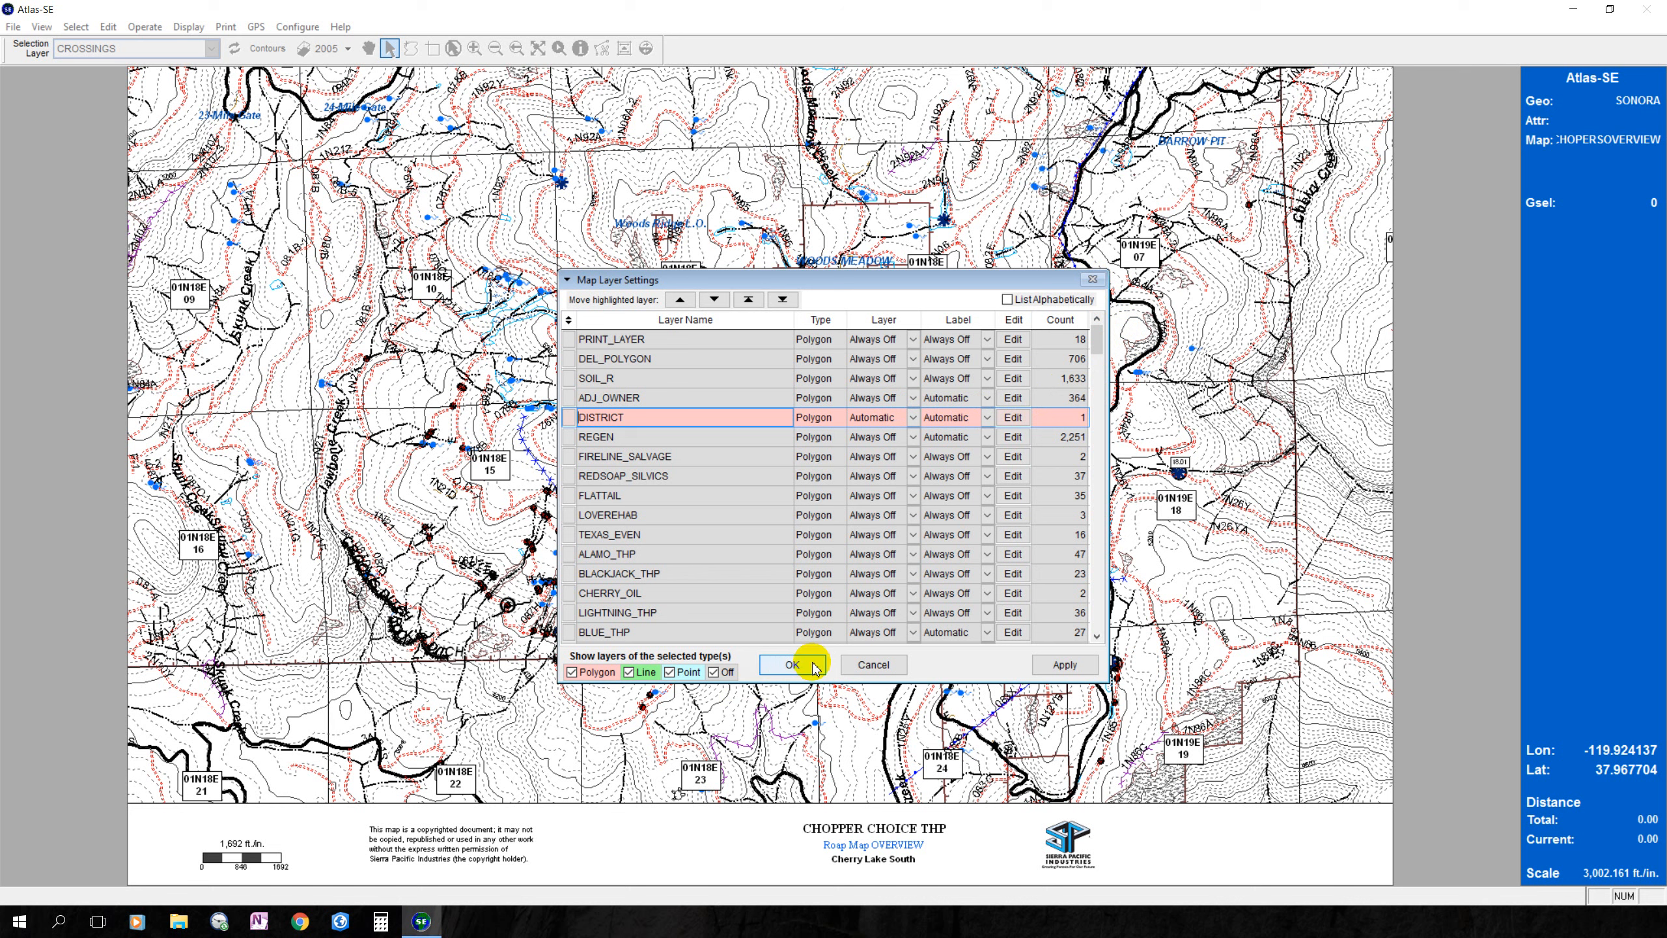
{"action": "left_click", "coordinate": [866, 664]}
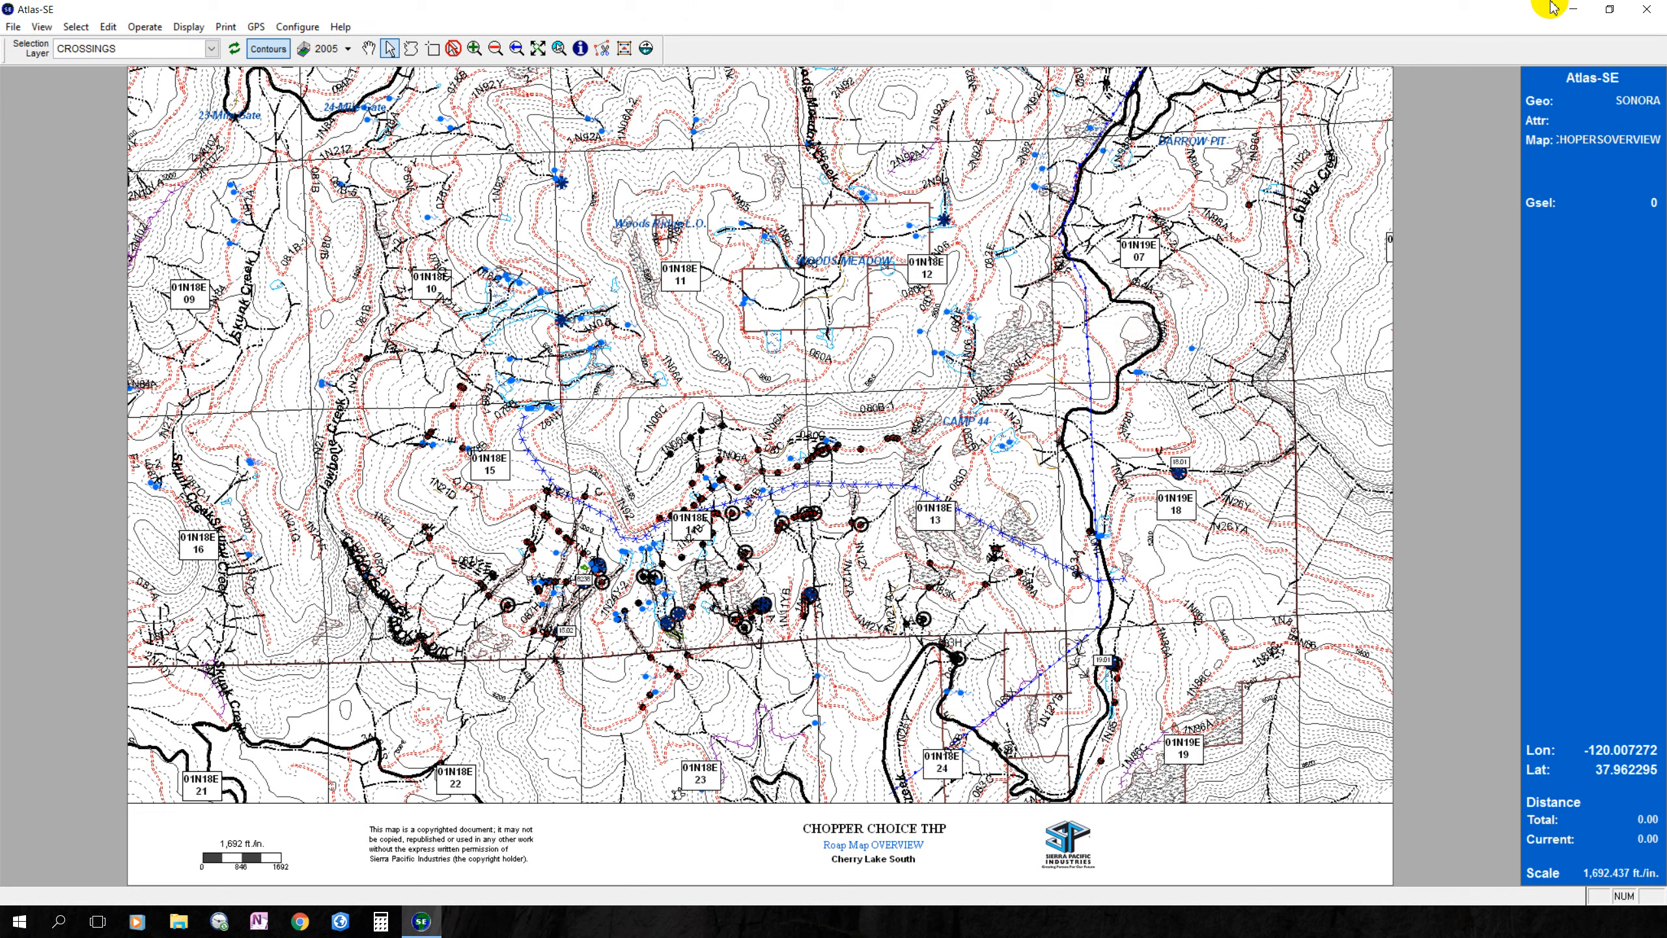
Minimize the map program and open the Windows Run dialog on the desktop, moving it into clear view.
{"action": "left_click", "coordinate": [1573, 10]}
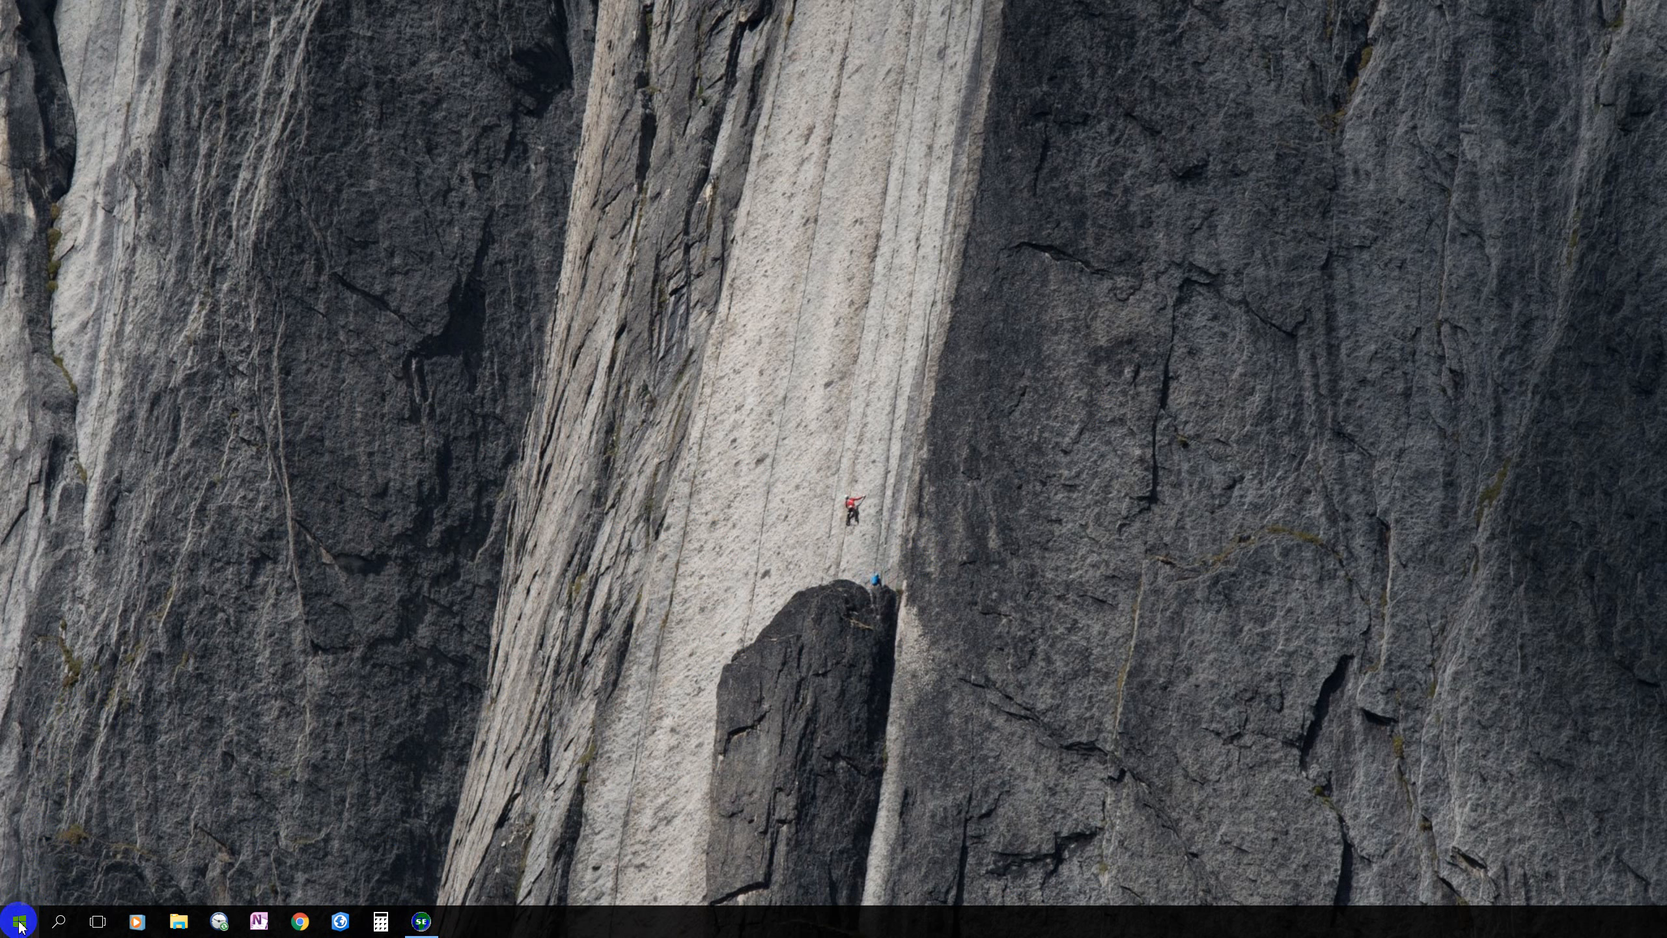
{"action": "right_click", "coordinate": [20, 925]}
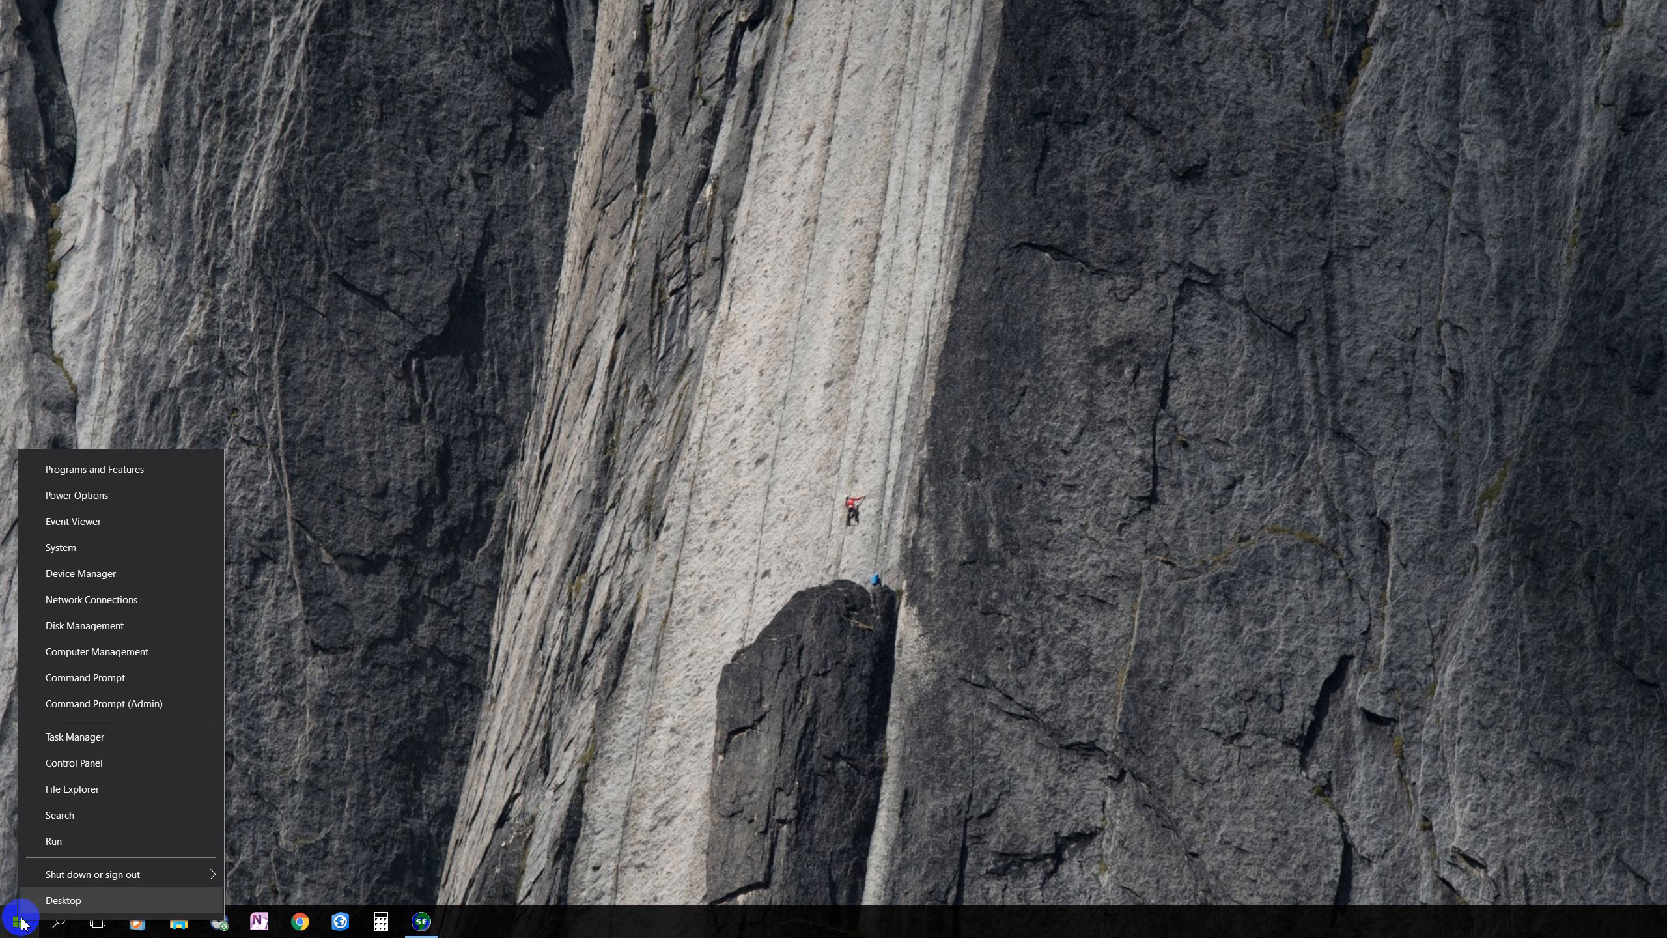
{"action": "left_click", "coordinate": [54, 841]}
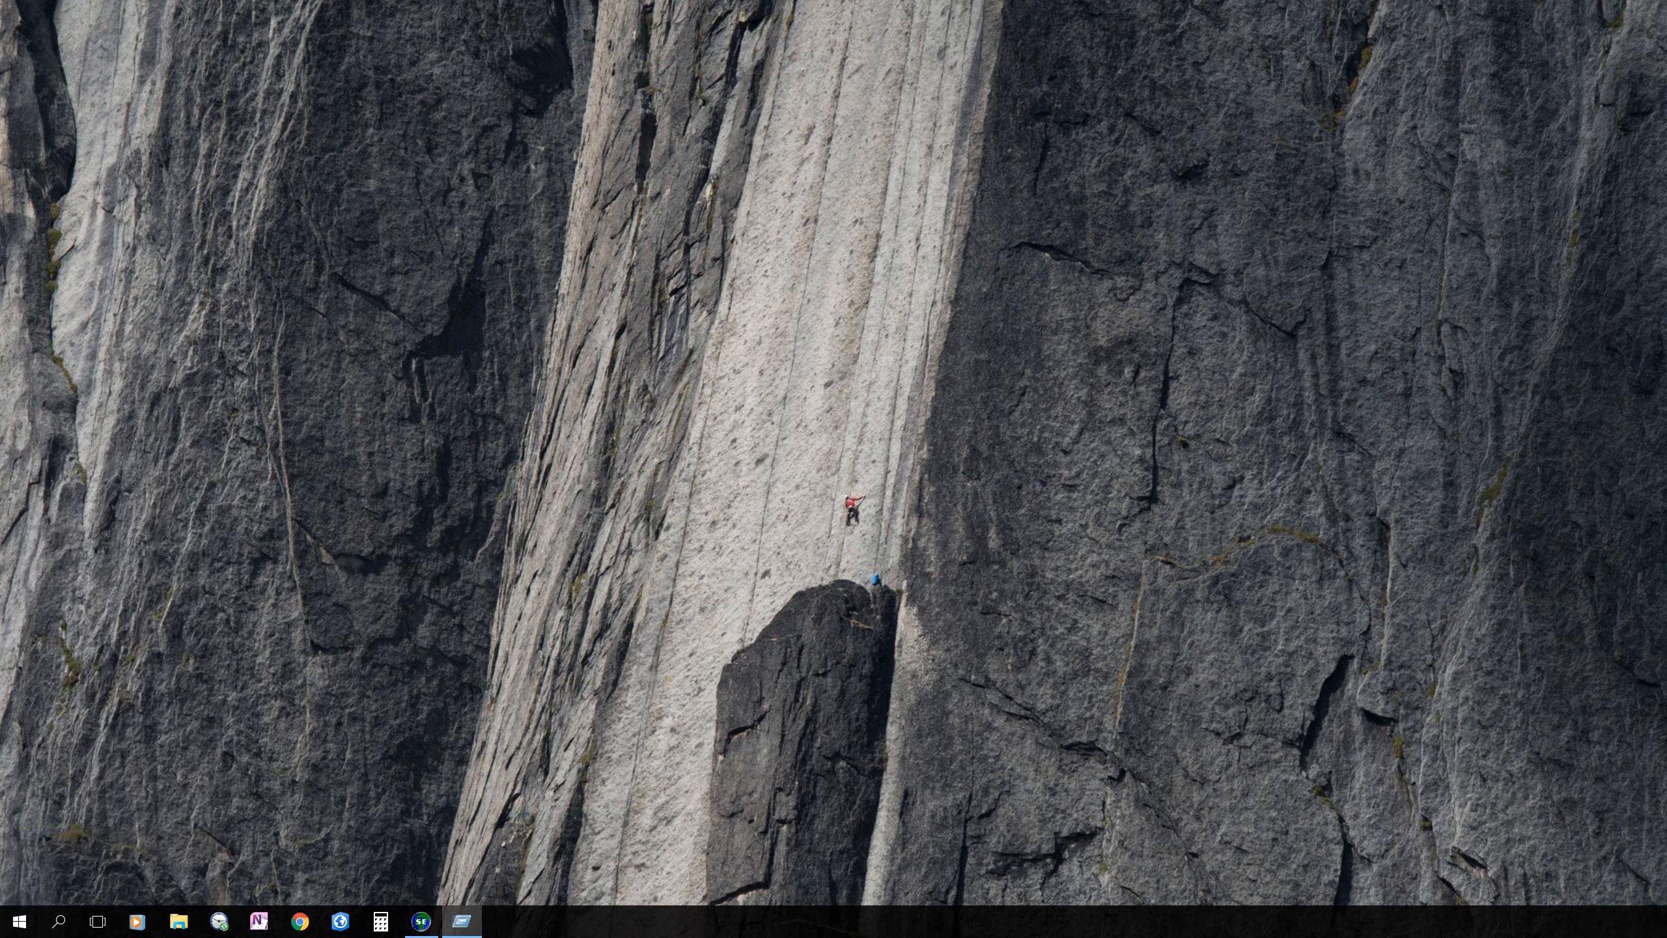
{"action": "left_click_drag", "start_coordinate": [1, 433], "coordinate": [738, 427]}
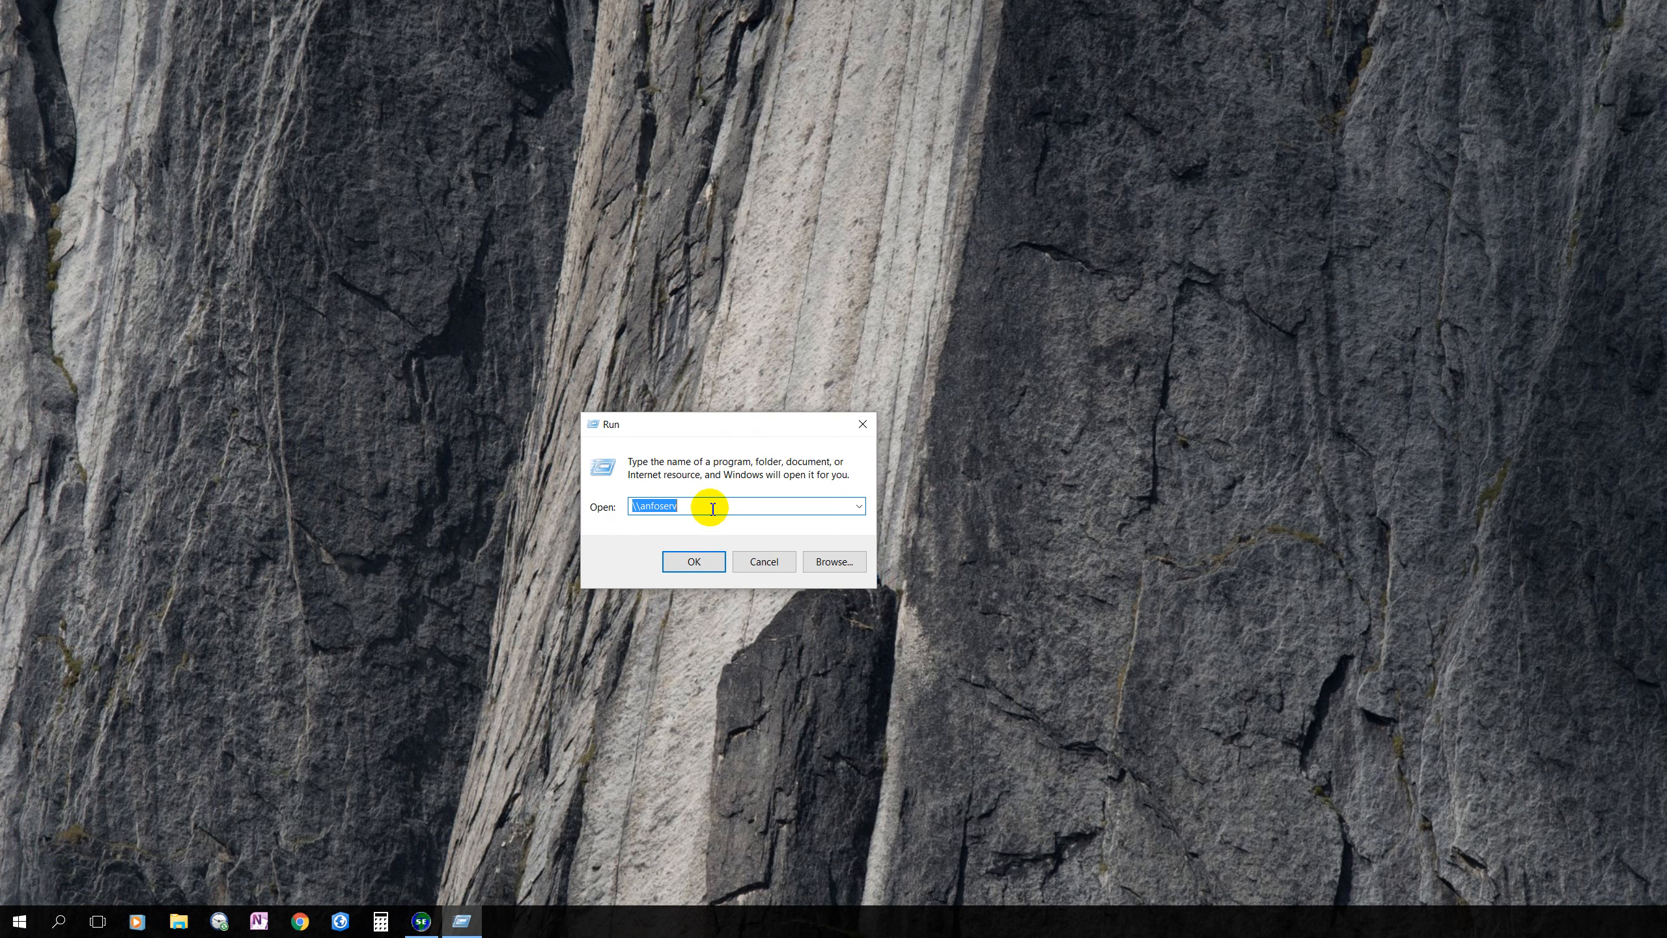
Replace the Run entry with \\anfoserv, open that server and go into its RIS_Data share to locate SE_GEOS.
{"action": "left_click", "coordinate": [690, 505]}
{"action": "key", "text": "BackSpace"}
{"action": "key", "text": "BackSpace"}
{"action": "key", "text": "BackSpace"}
{"action": "key", "text": "BackSpace"}
{"action": "key", "text": "BackSpace"}
{"action": "key", "text": "BackSpace"}
{"action": "key", "text": "BackSpace"}
{"action": "key", "text": "BackSpace"}
{"action": "key", "text": "BackSpace"}
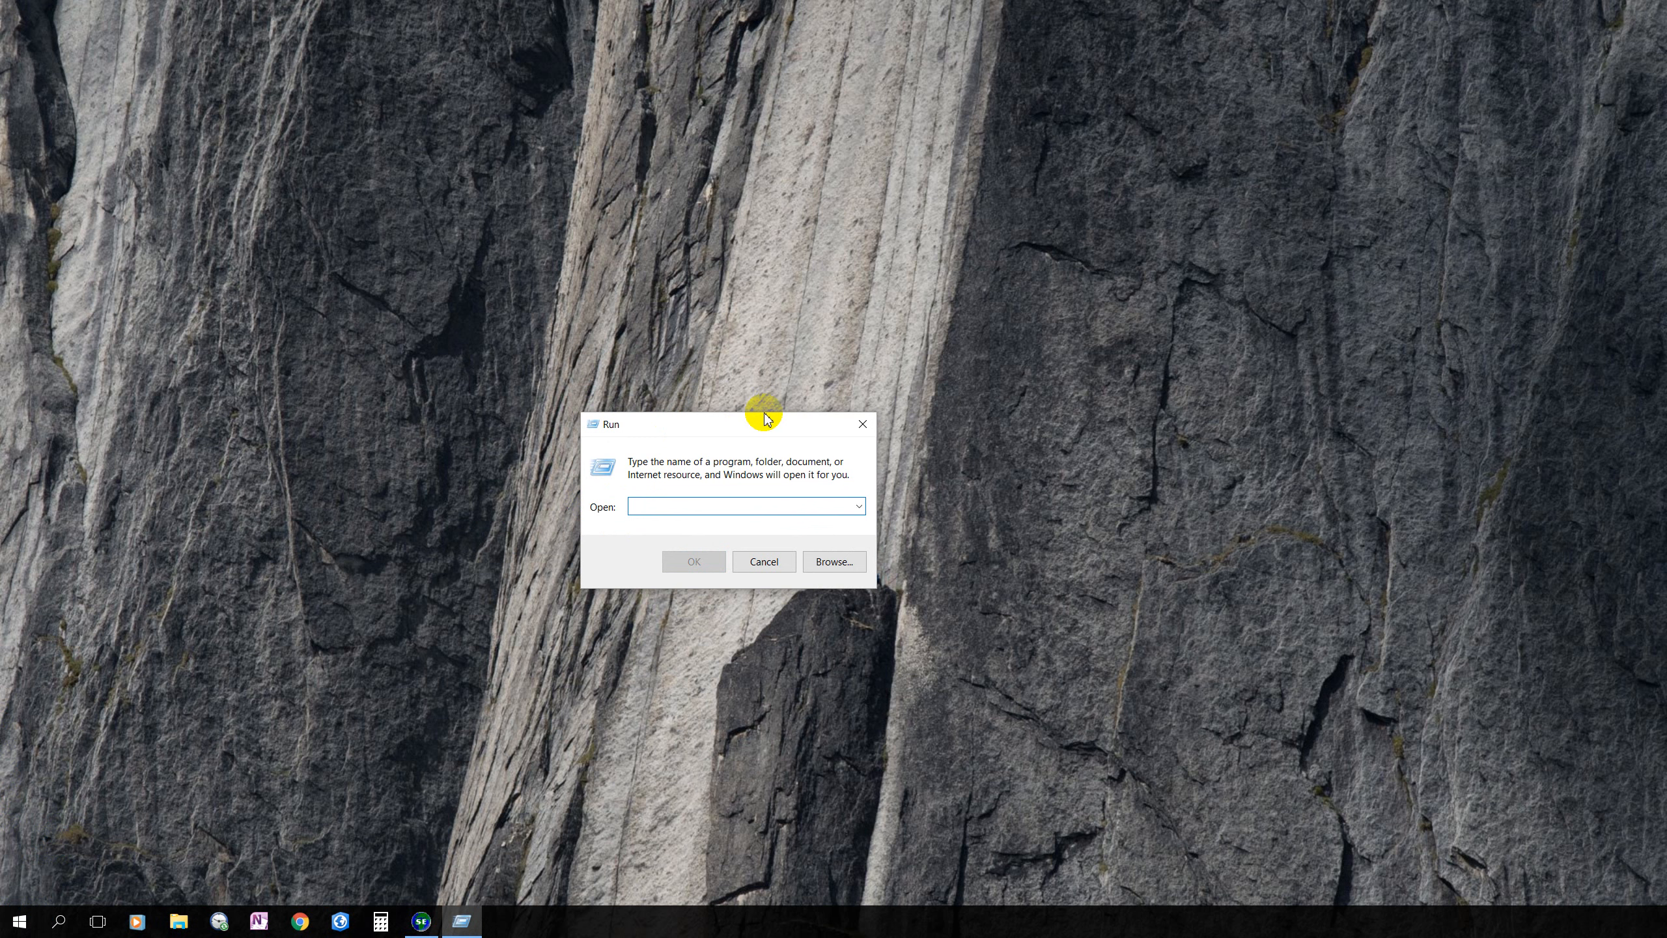
{"action": "type", "text": "\\\\"}
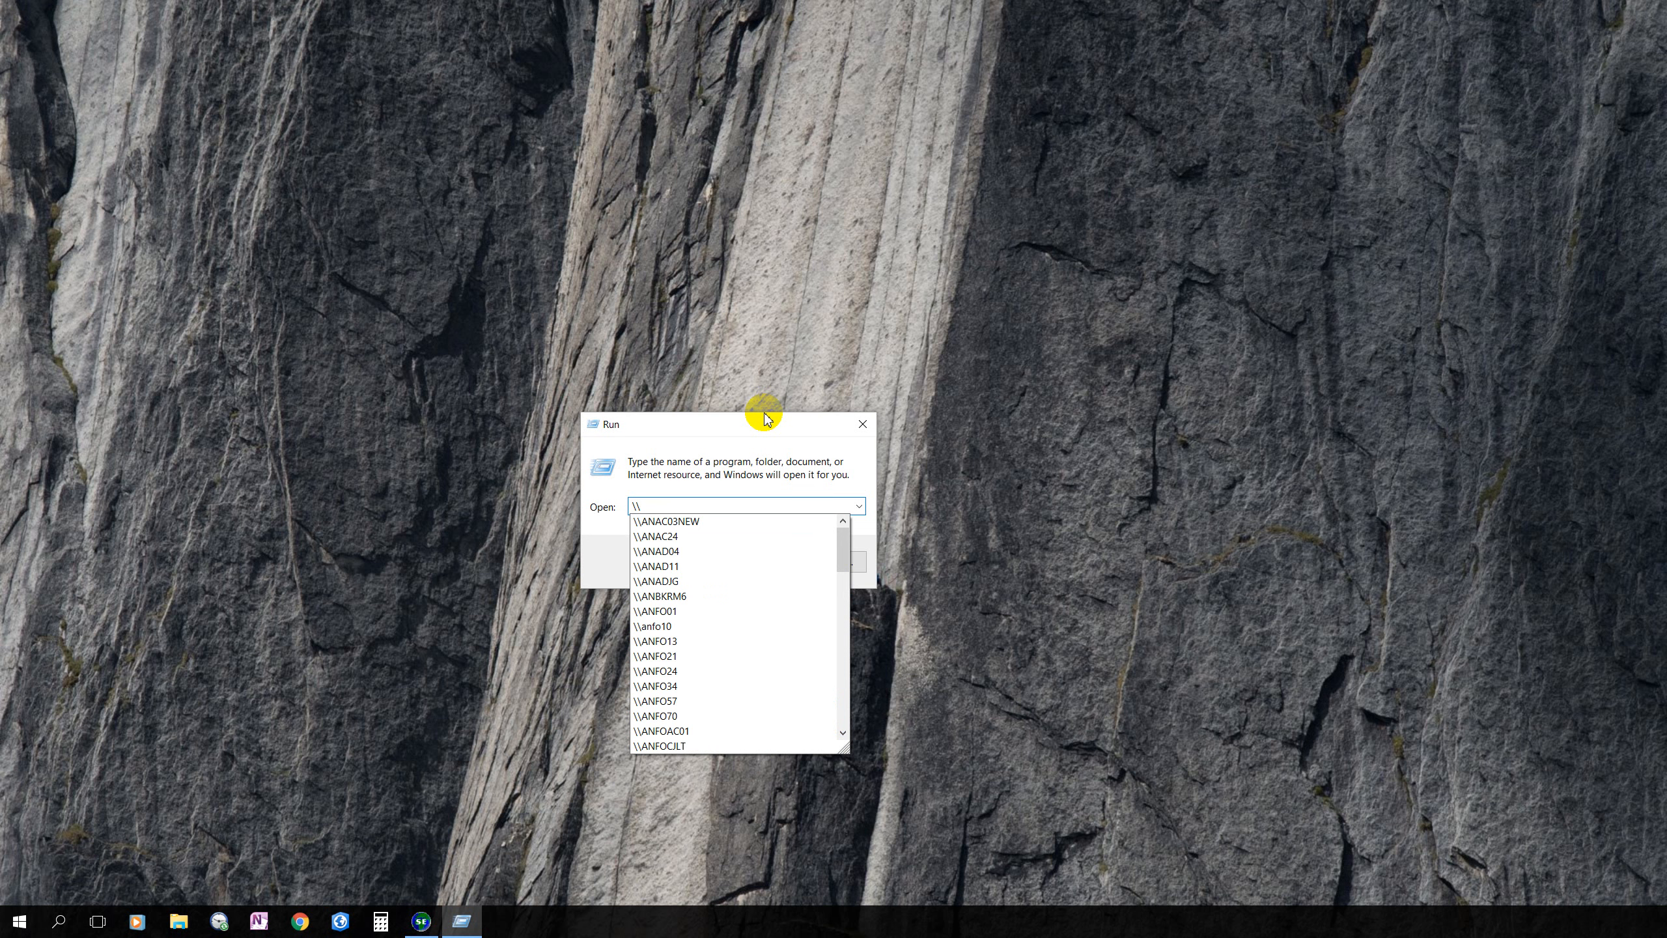
{"action": "type", "text": "anfoserv"}
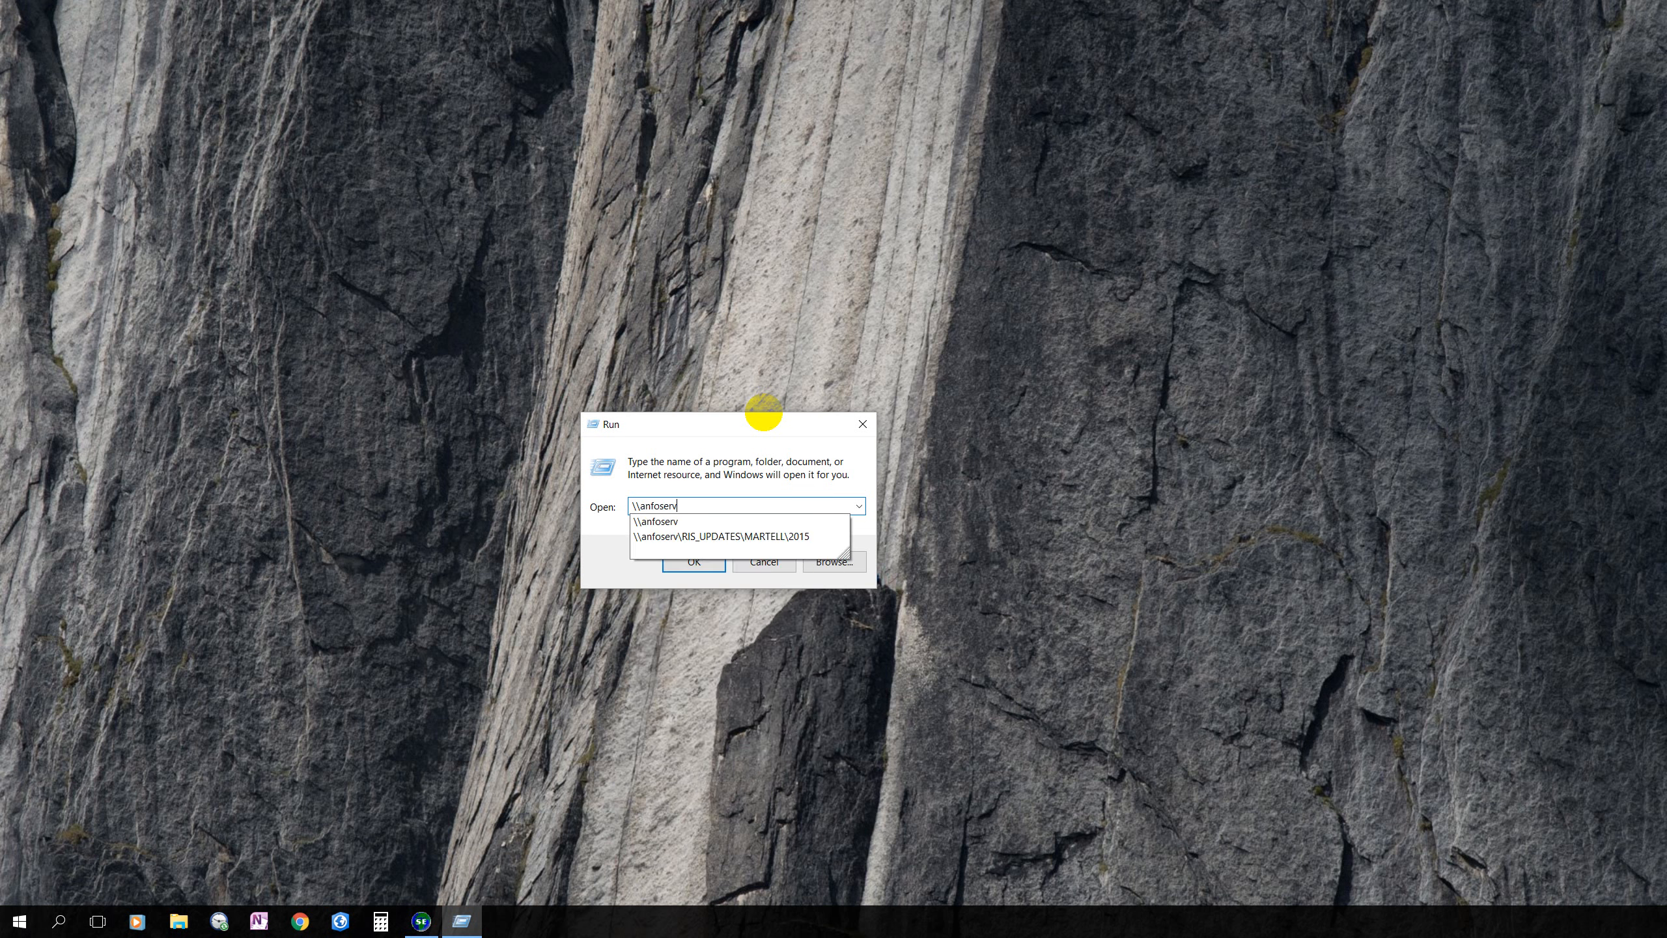
{"action": "key", "text": "Return"}
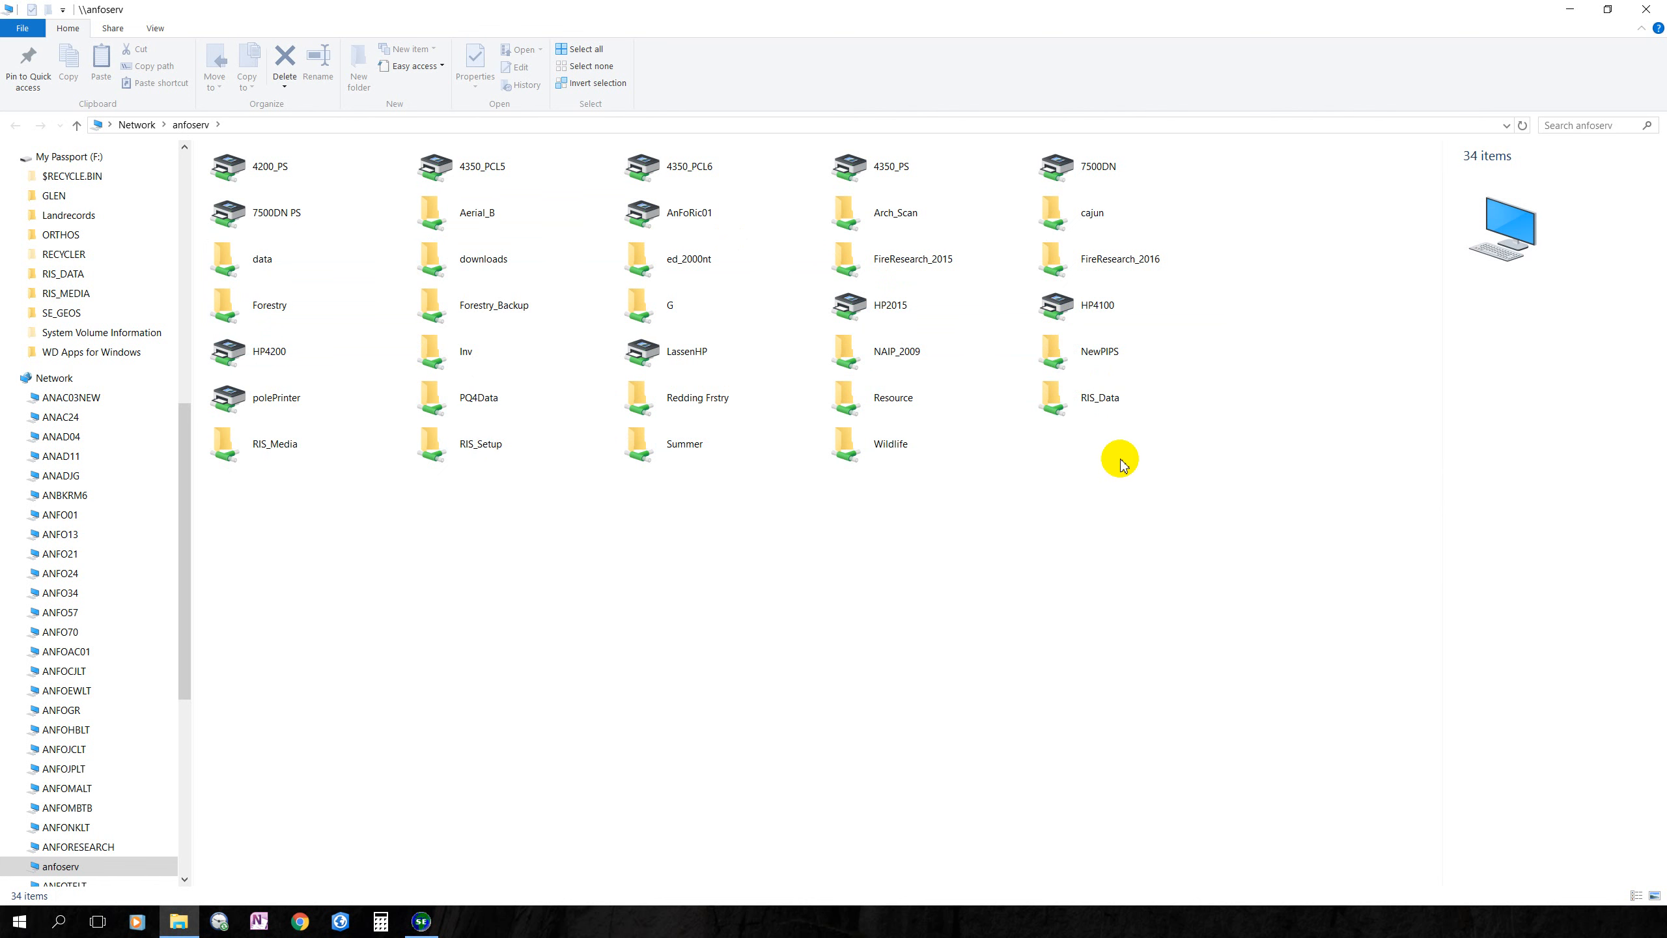
{"action": "double_click", "coordinate": [1054, 402]}
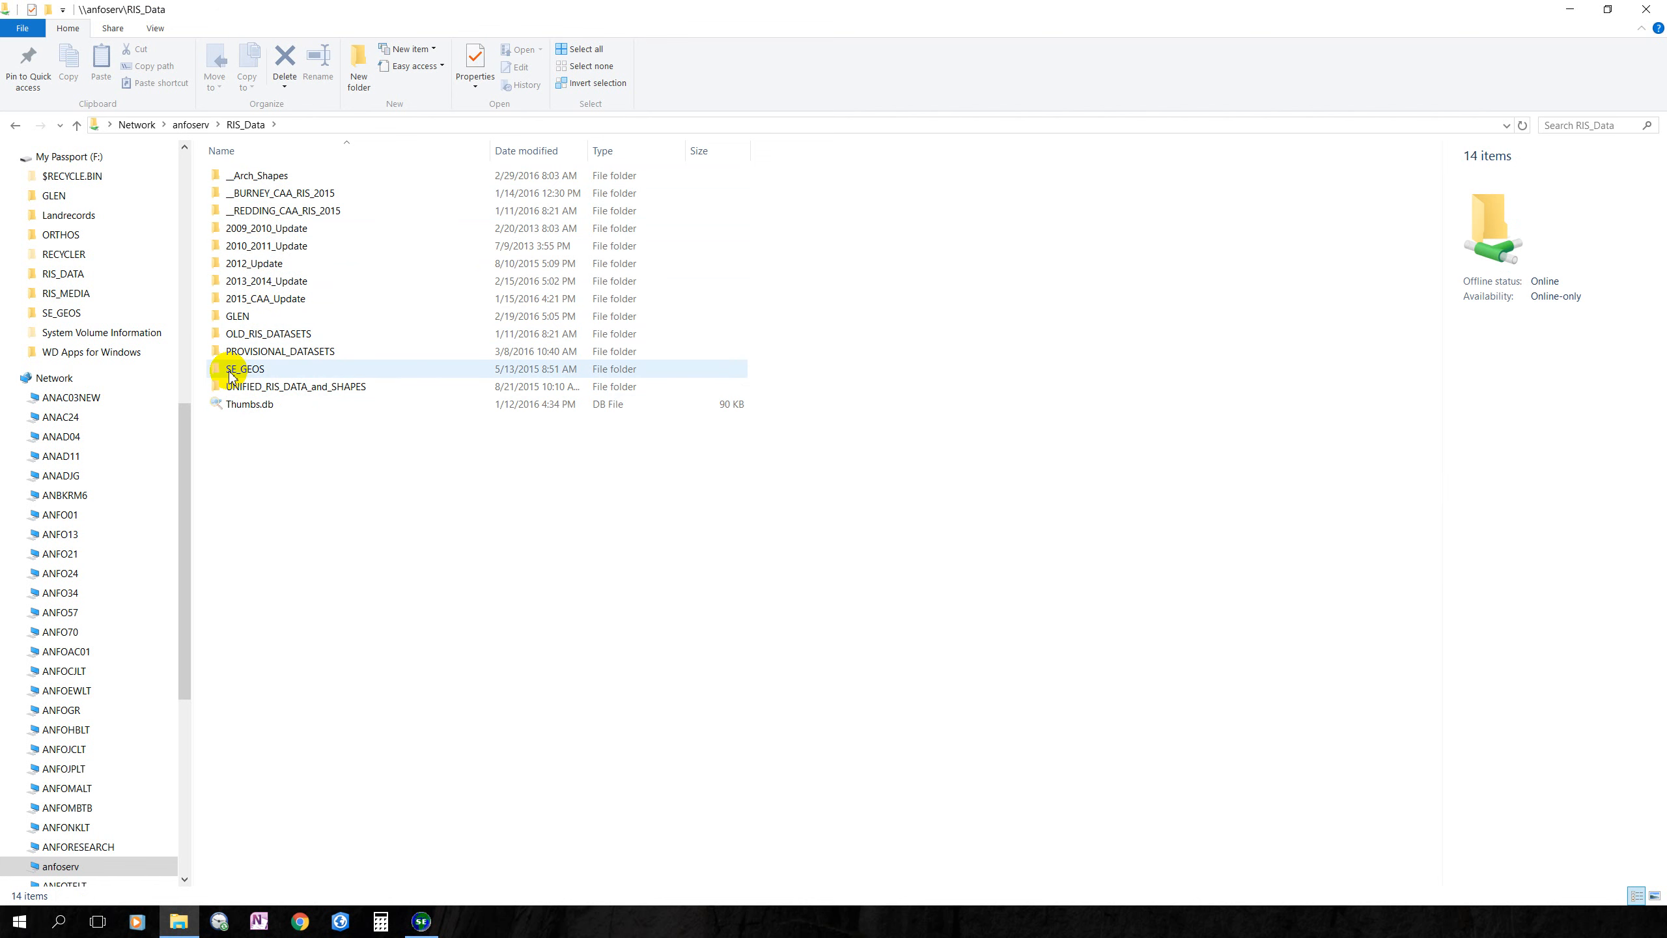
{"action": "mouse_move", "coordinate": [230, 379]}
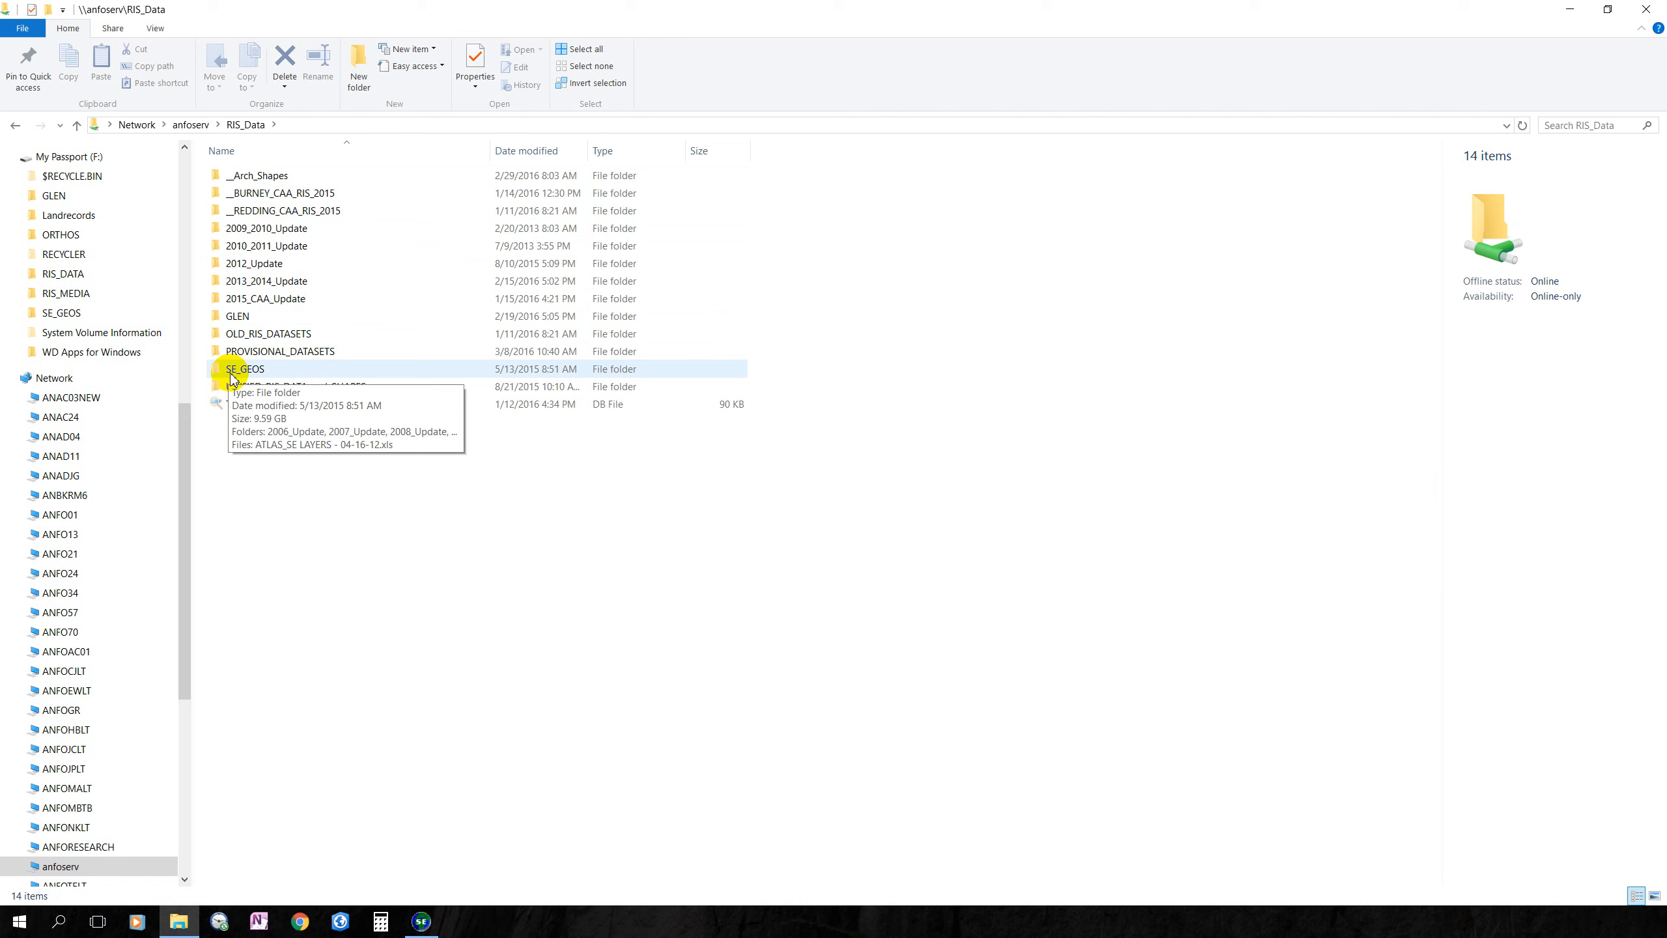
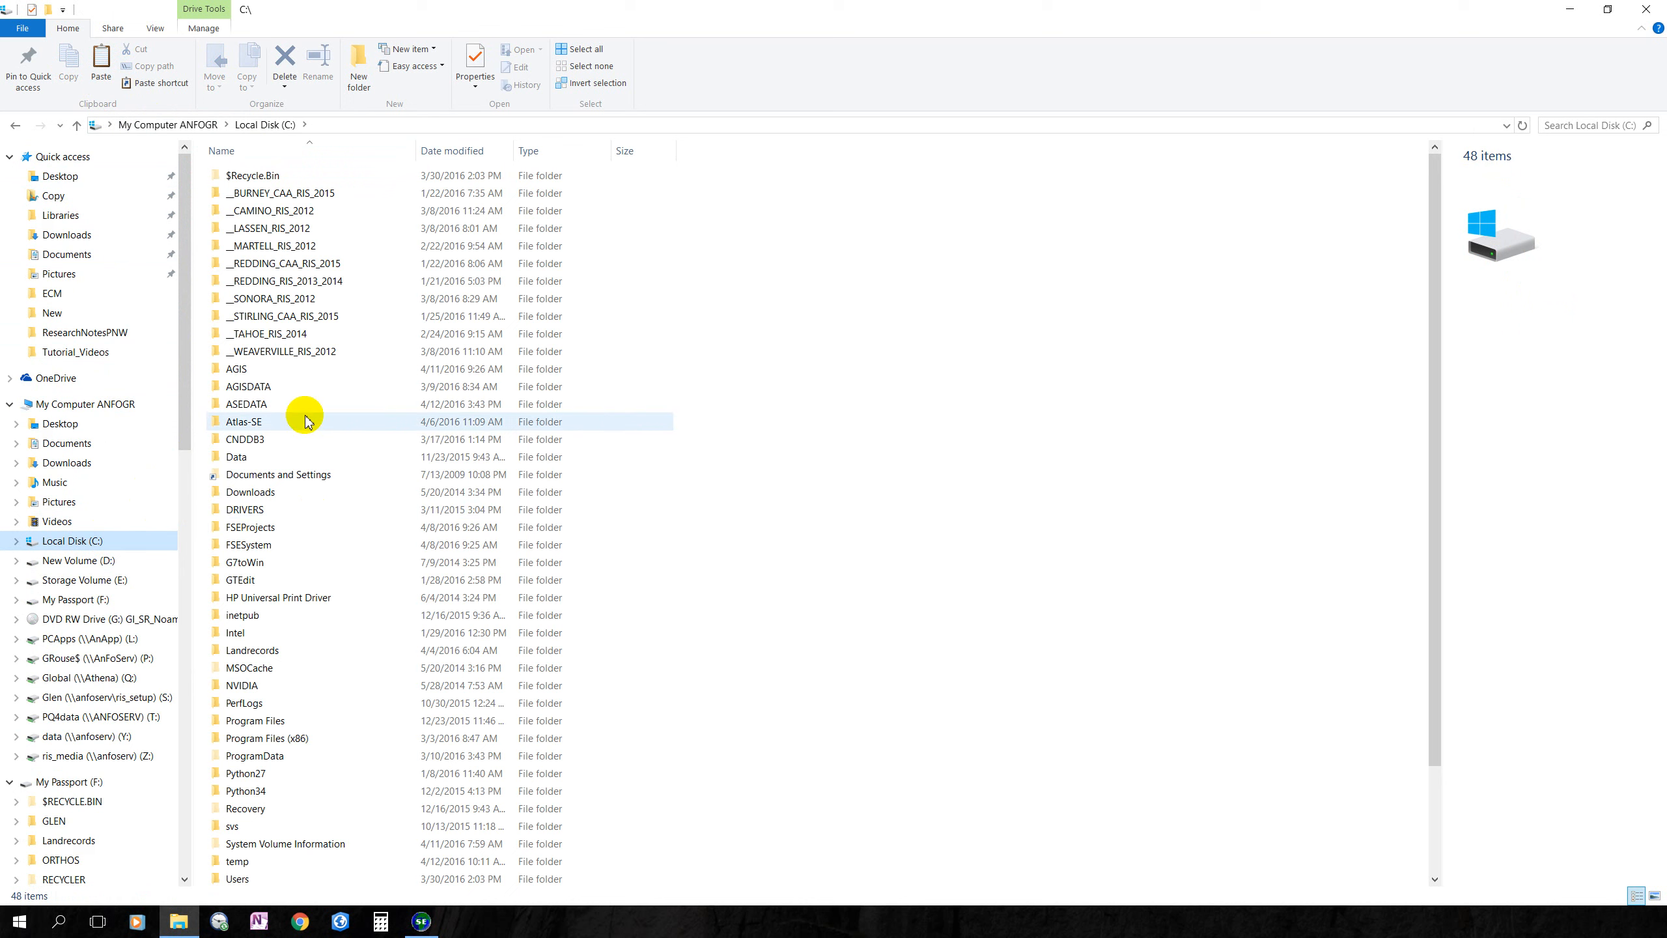
Paste the copied SONORA_2013_2014_UPDATE folder into C:\ASEDATA.
{"action": "double_click", "coordinate": [243, 405]}
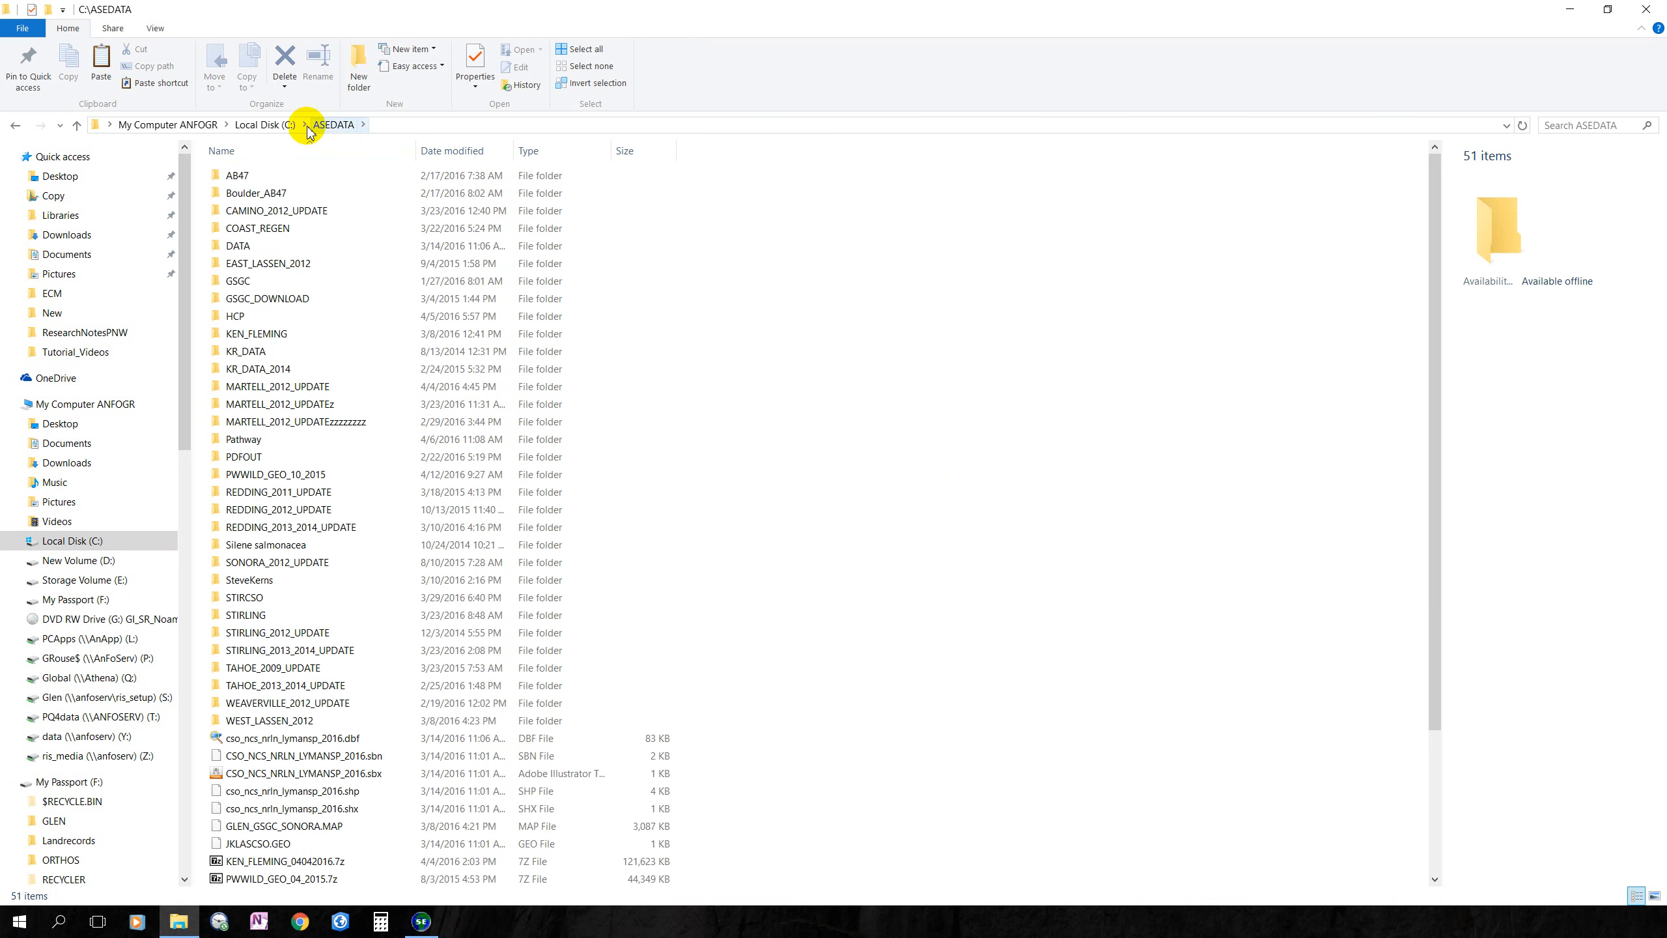
{"action": "right_click", "coordinate": [908, 542]}
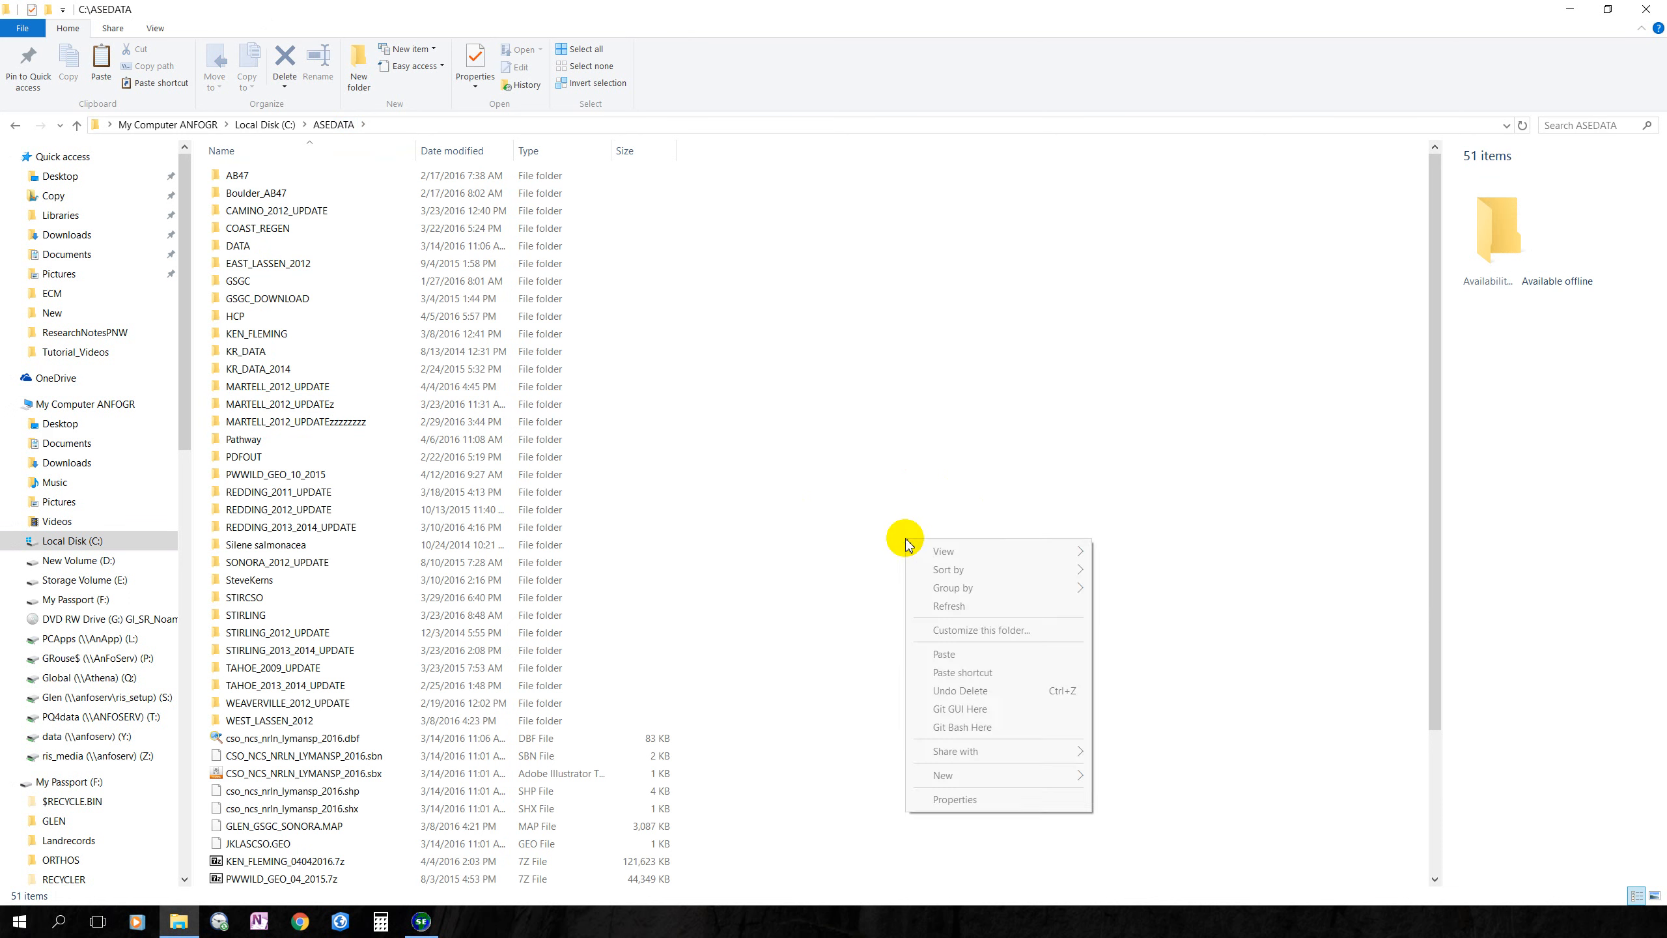
{"action": "left_click", "coordinate": [943, 655]}
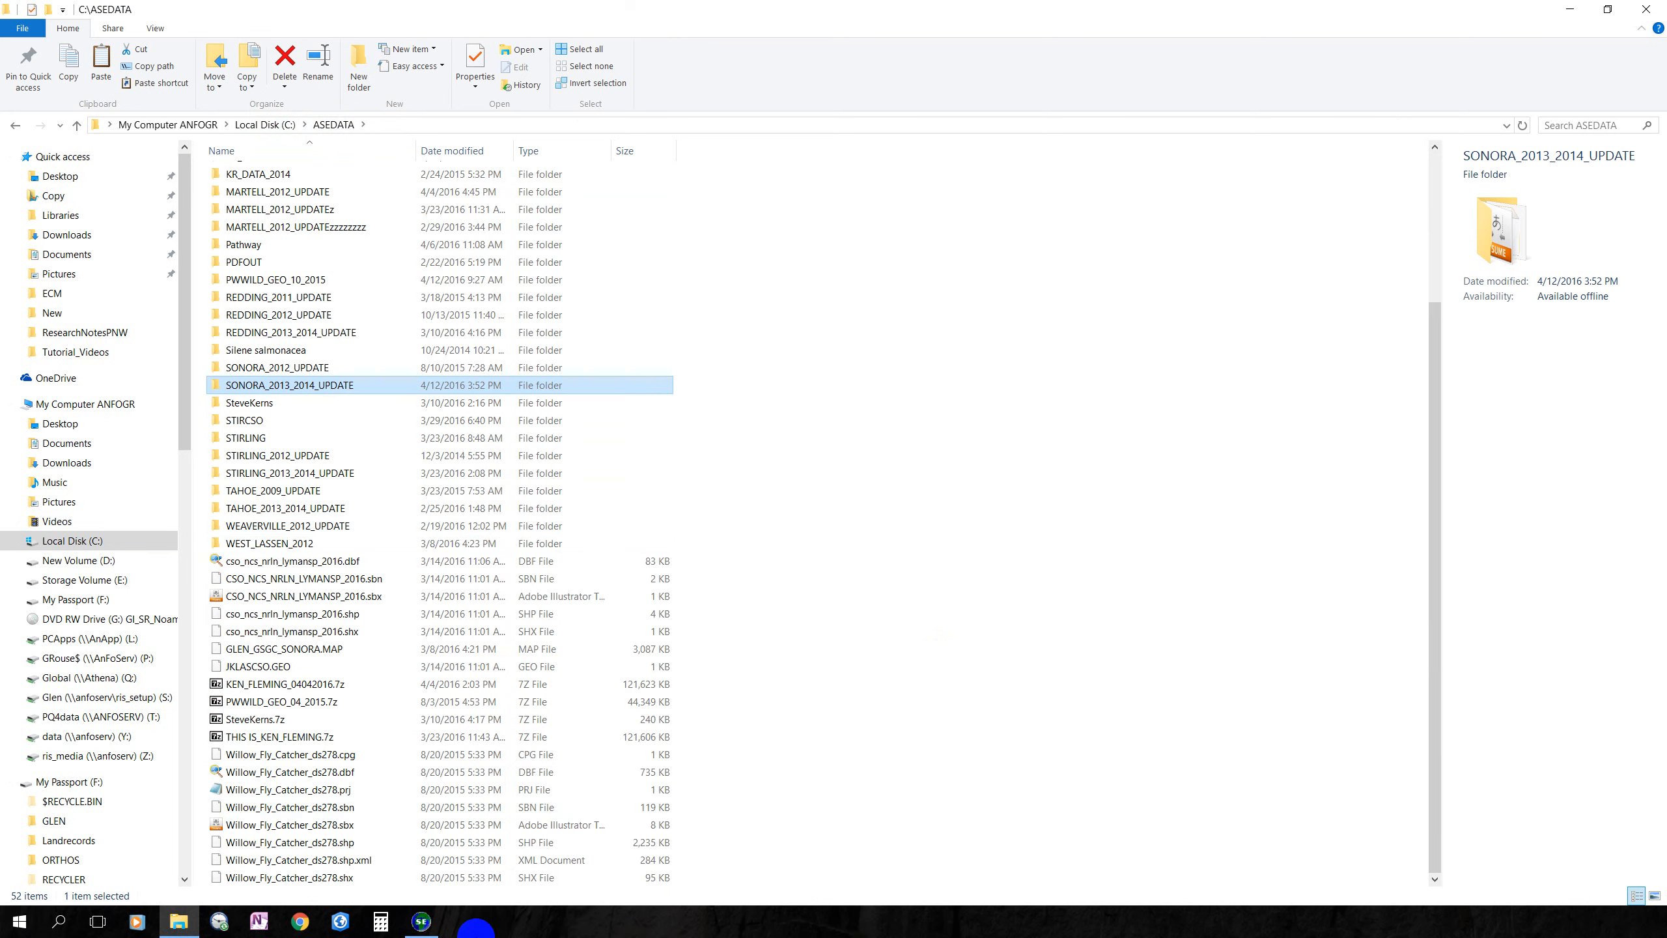
Switch back to Atlas-SE and load the mapfile SONORA.MAP from the Mapfiles folder inside SONORA_2013_2014_UPDATE.
{"action": "left_click", "coordinate": [443, 931]}
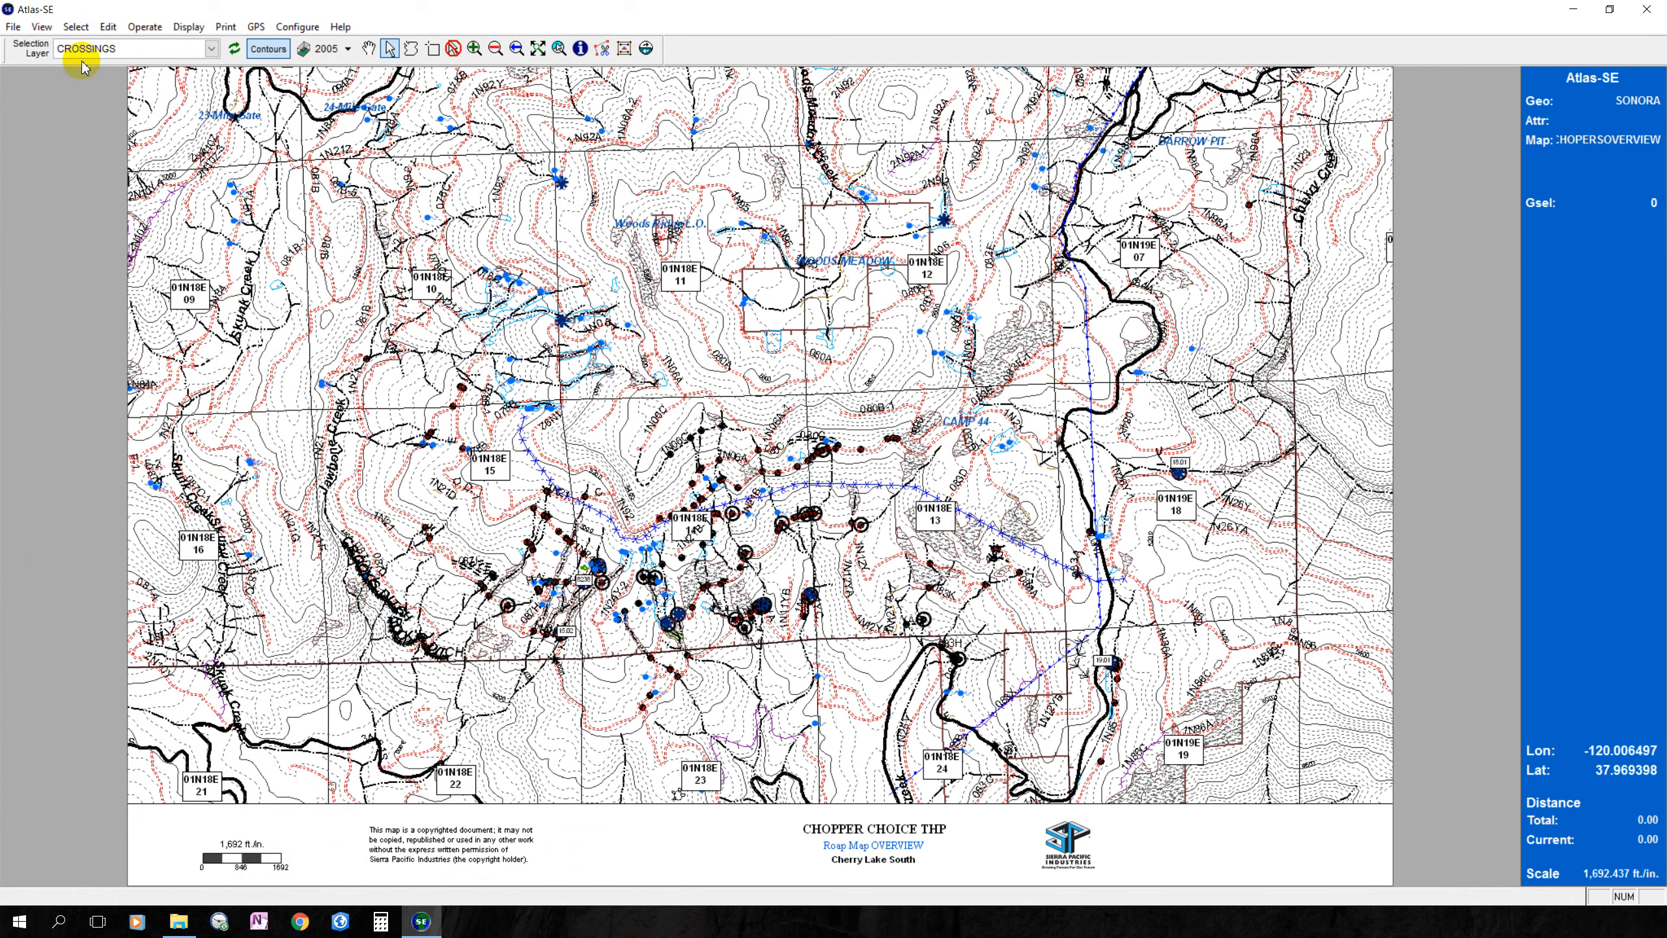
{"action": "left_click", "coordinate": [14, 29]}
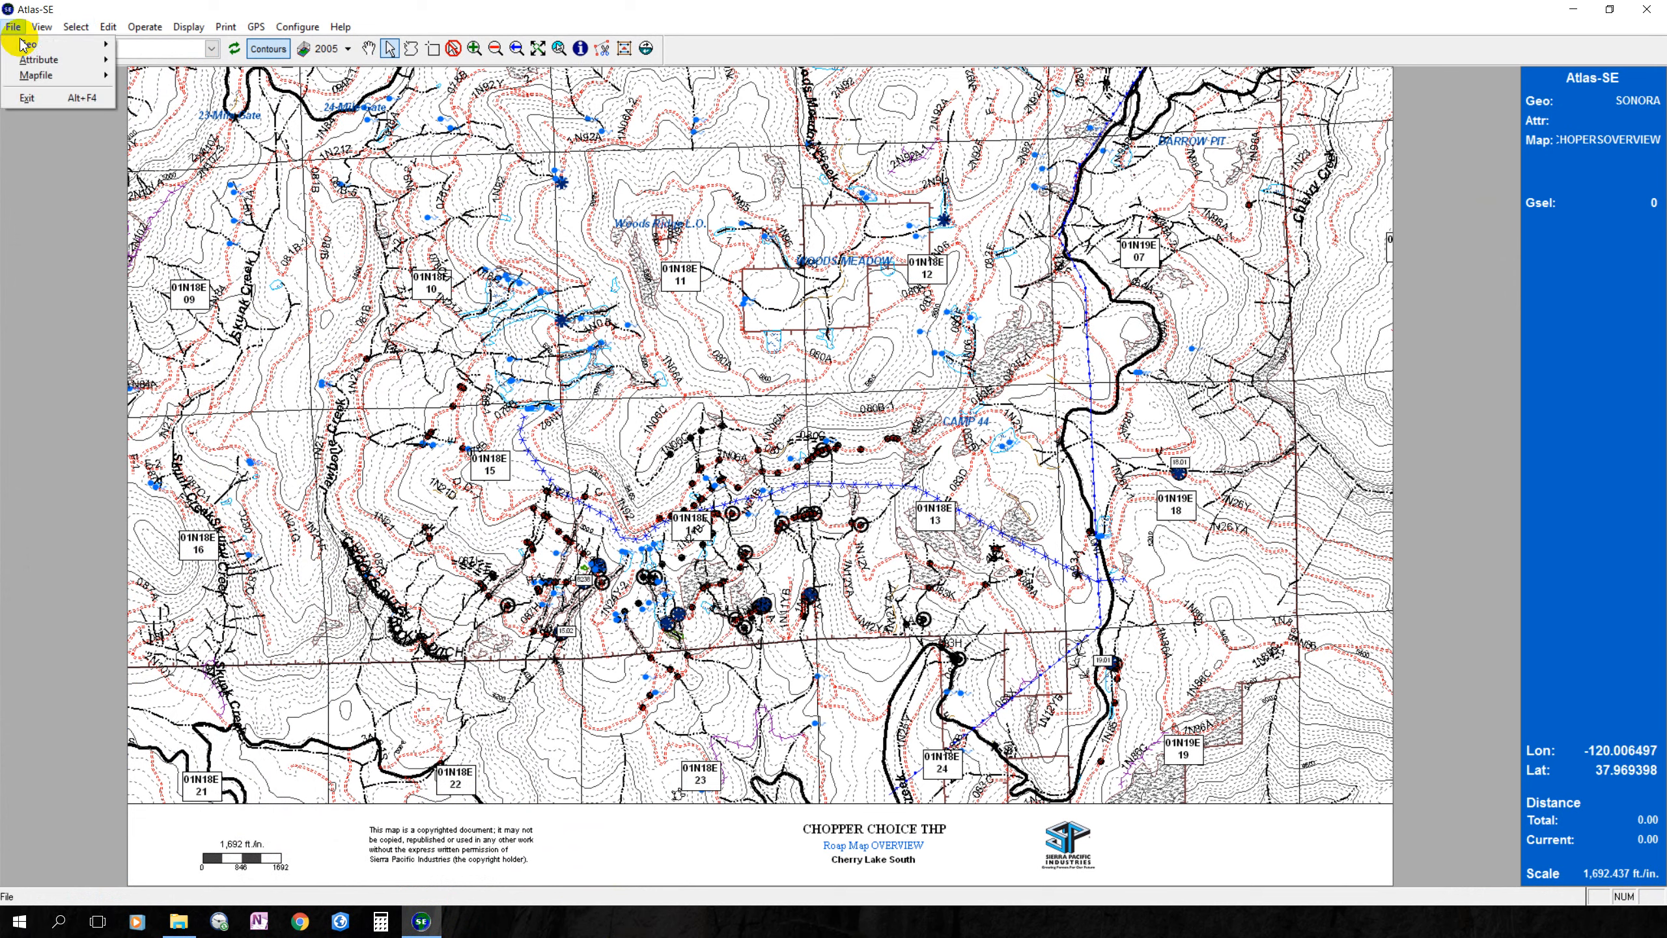
{"action": "mouse_move", "coordinate": [65, 77]}
{"action": "left_click", "coordinate": [140, 74]}
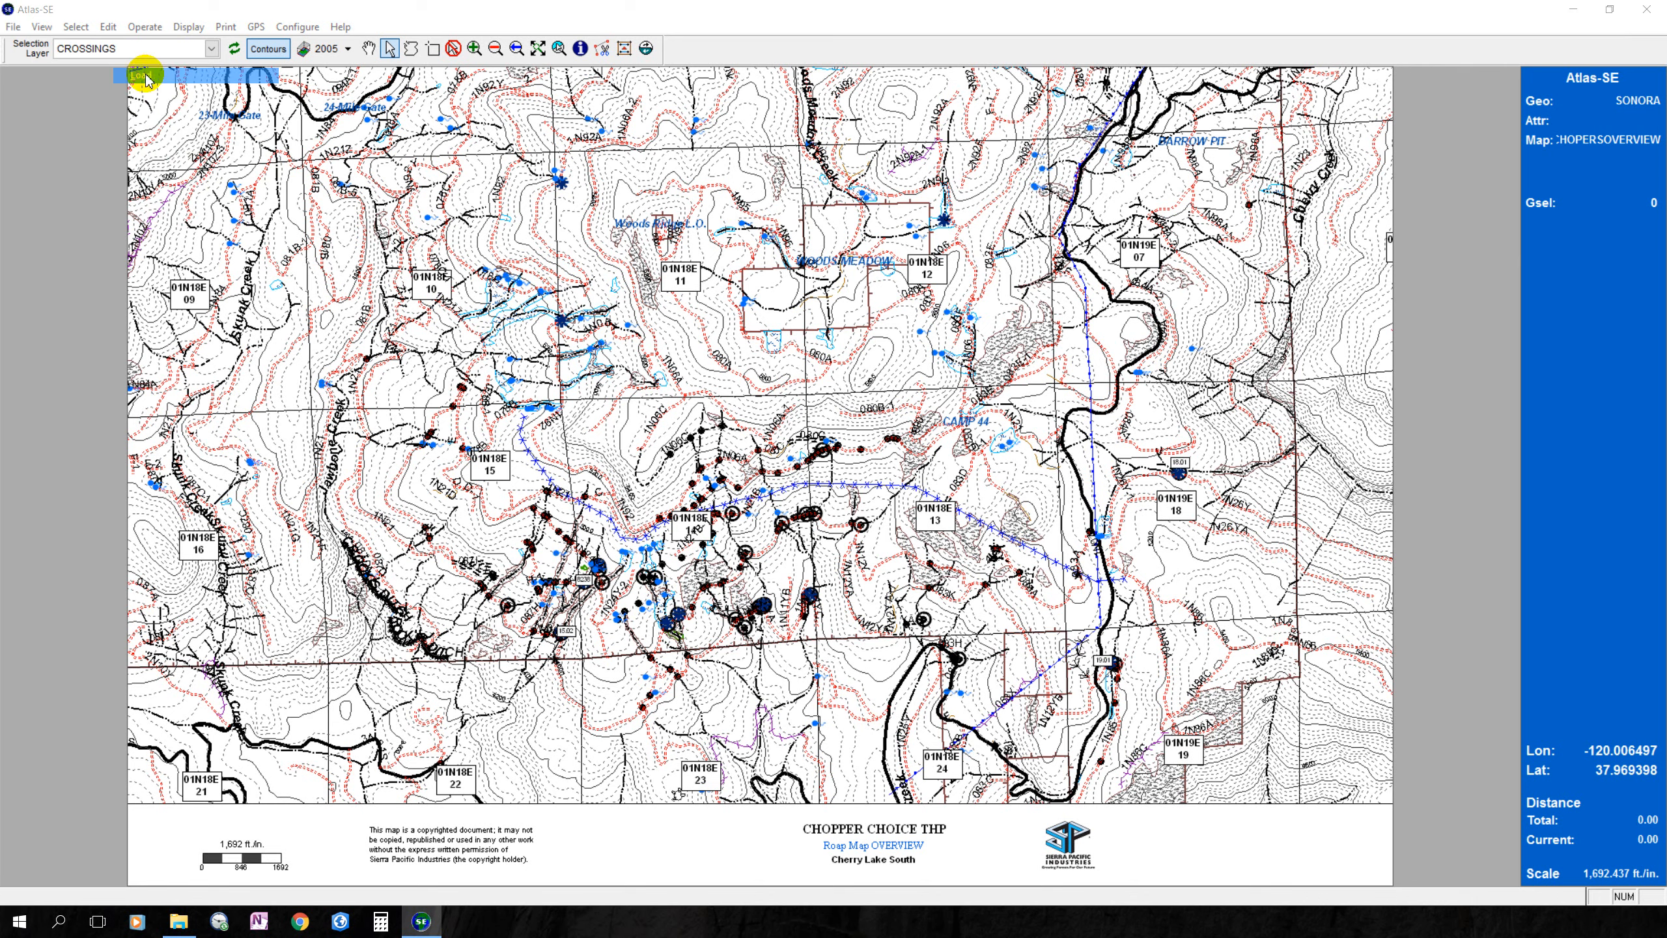
{"action": "scroll", "coordinate": [813, 446], "scroll_direction": "down", "scroll_amount": 6}
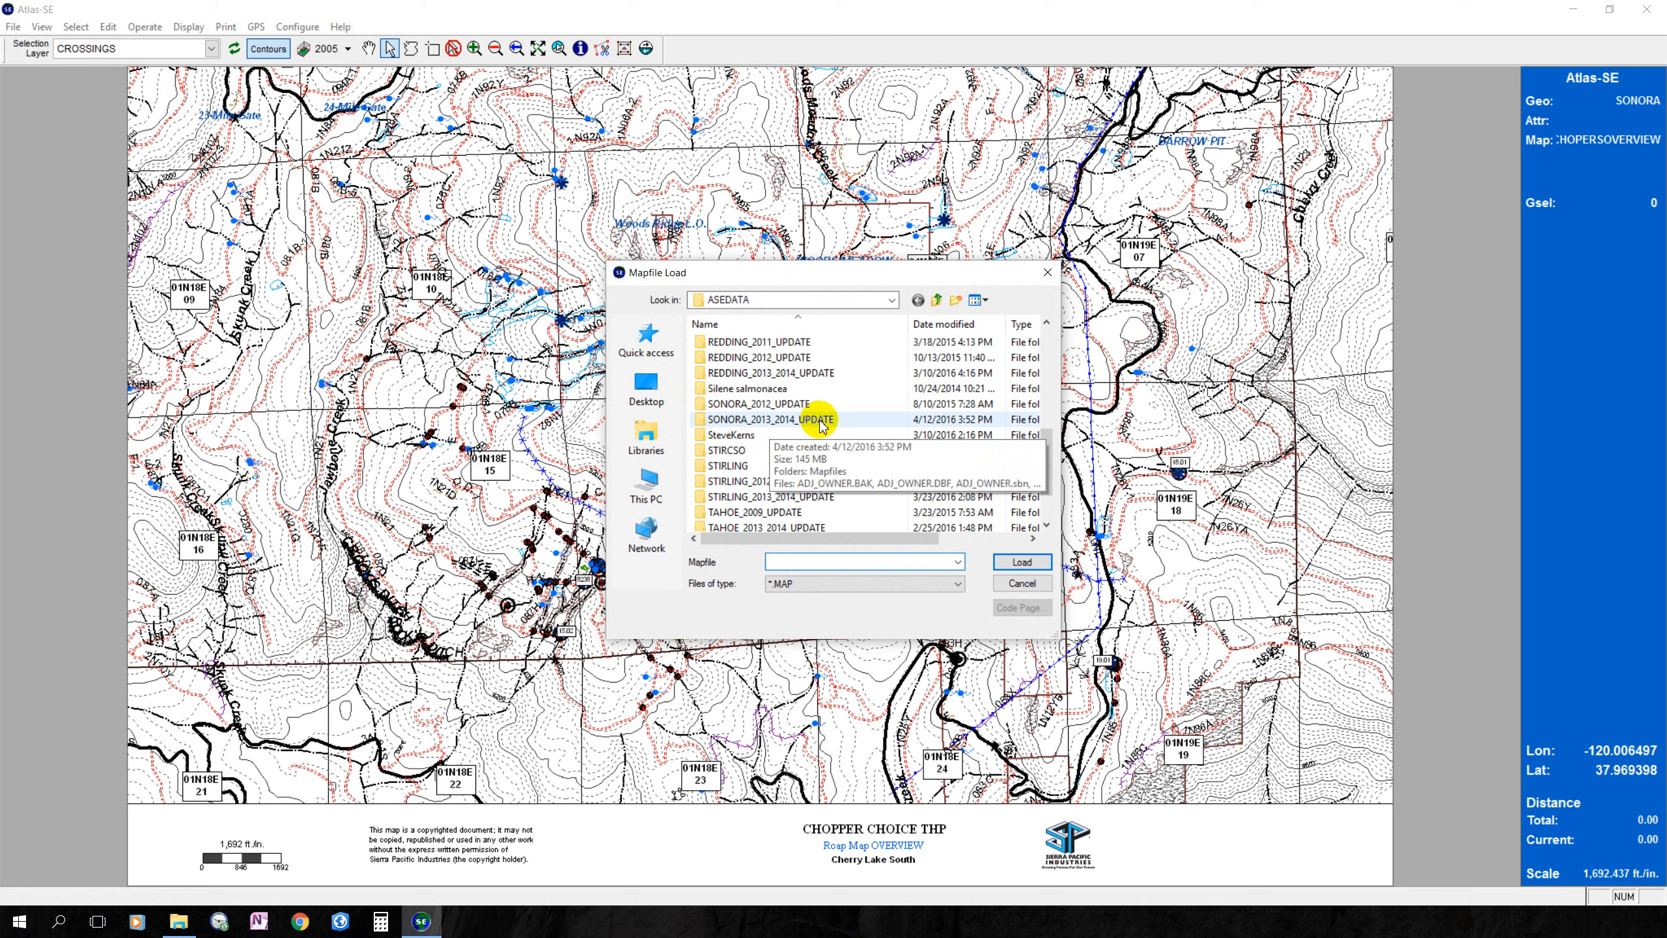
{"action": "double_click", "coordinate": [789, 420]}
{"action": "double_click", "coordinate": [728, 342]}
{"action": "left_click", "coordinate": [729, 343]}
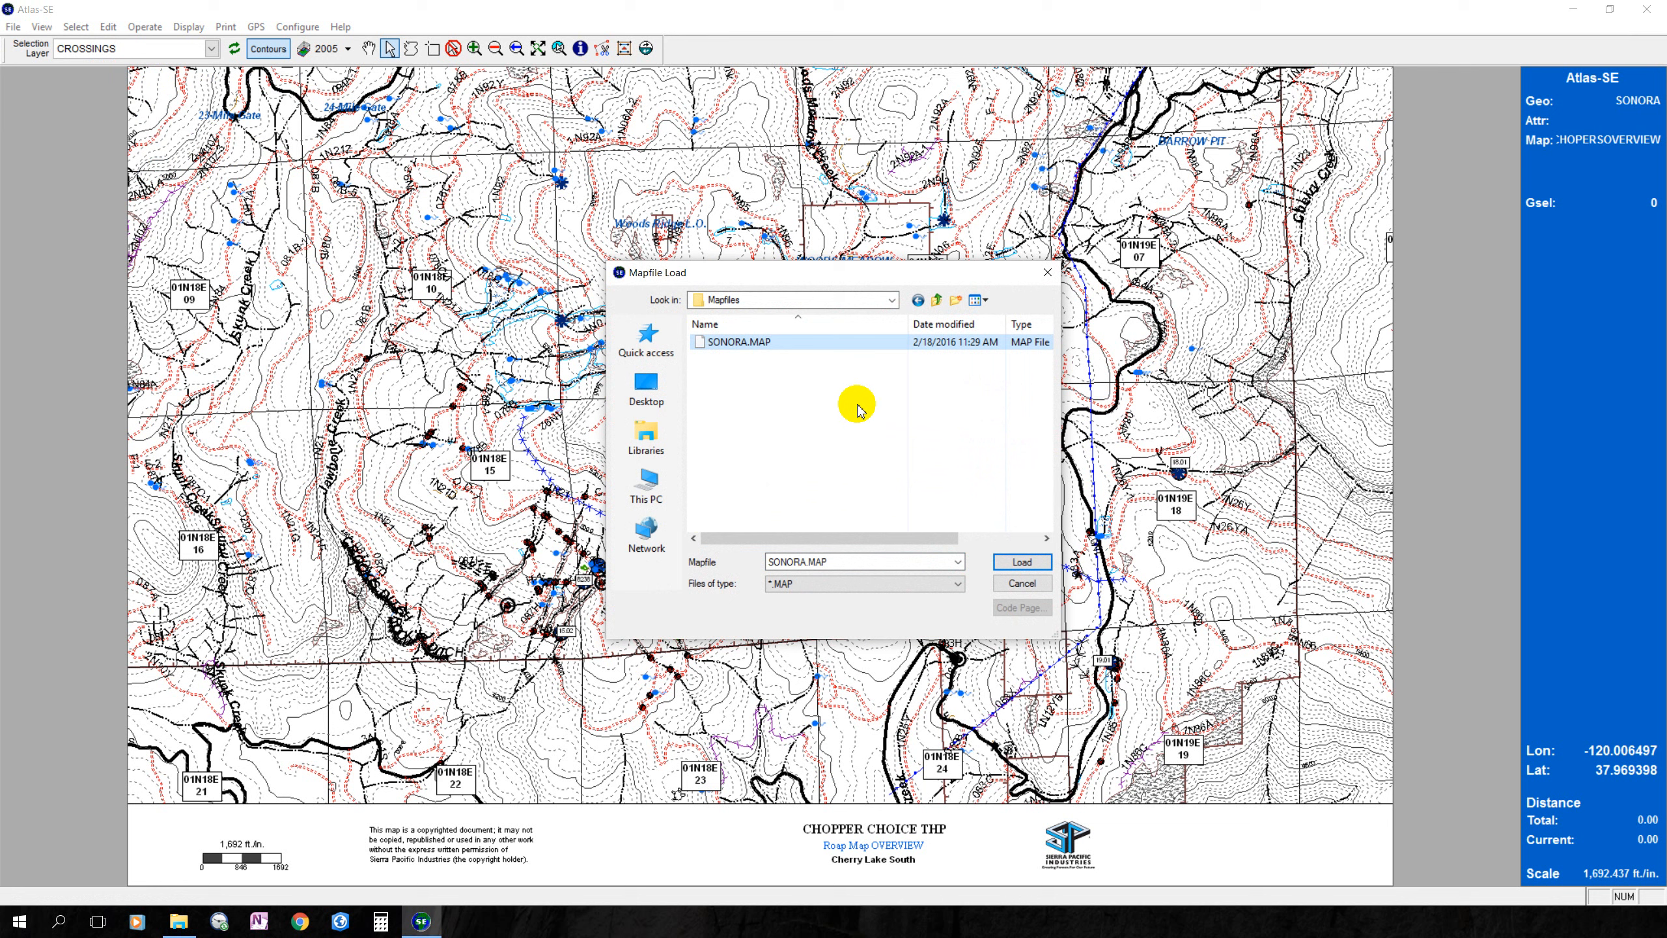
{"action": "left_click_drag", "start_coordinate": [824, 280], "coordinate": [727, 259]}
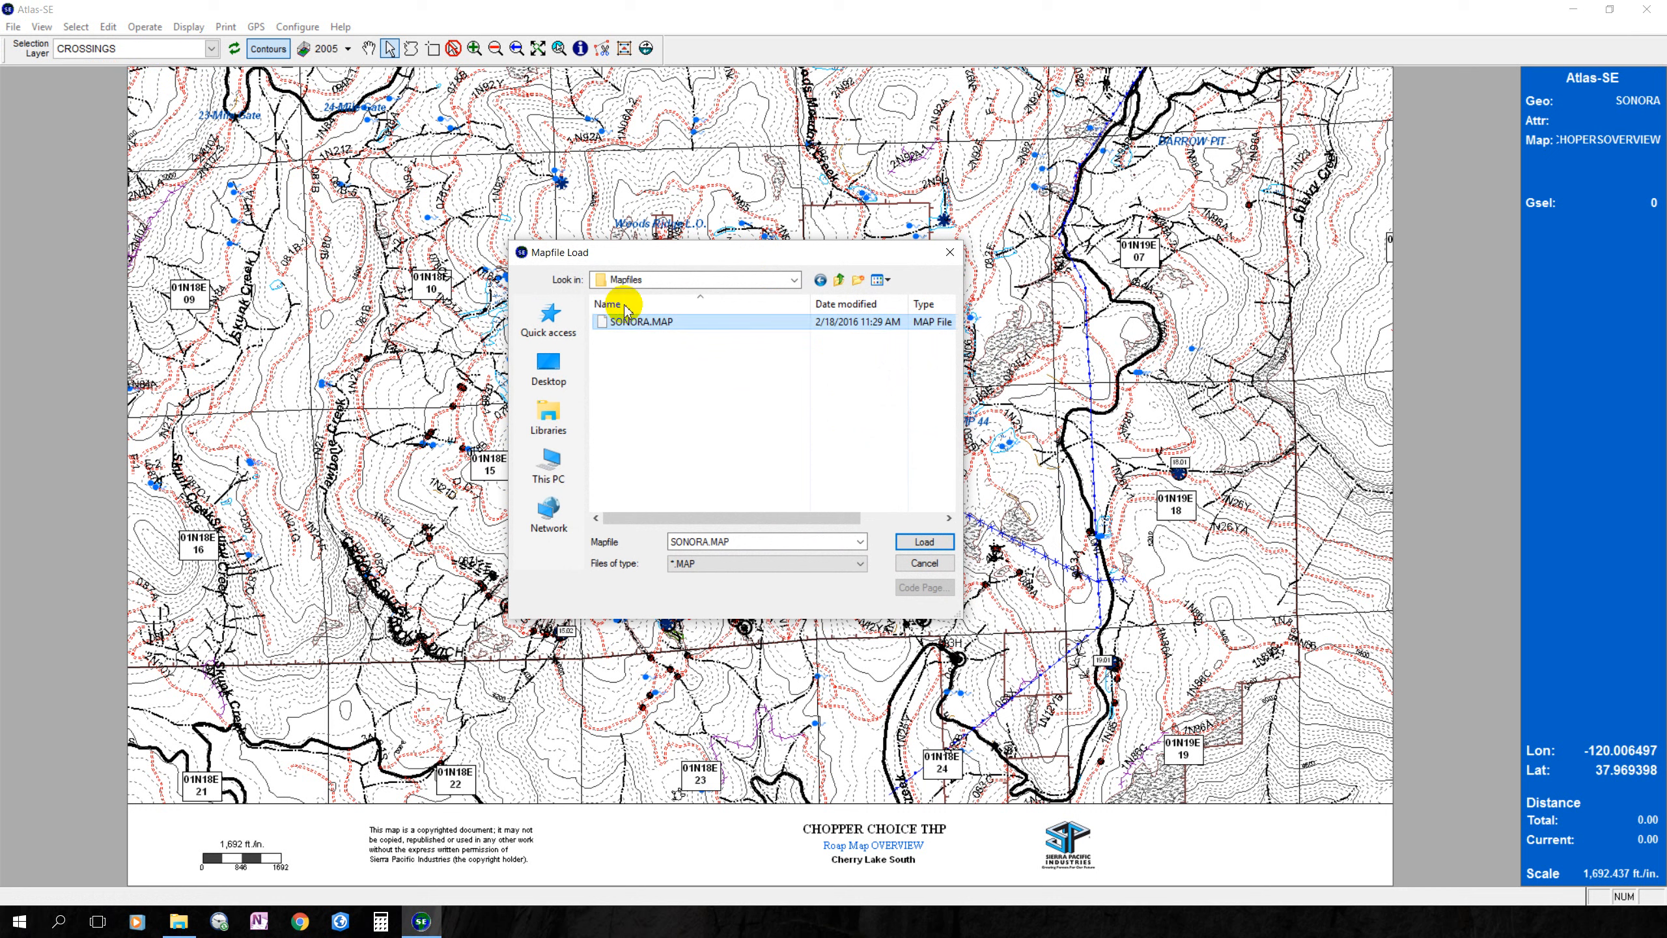
{"action": "left_click", "coordinate": [923, 542]}
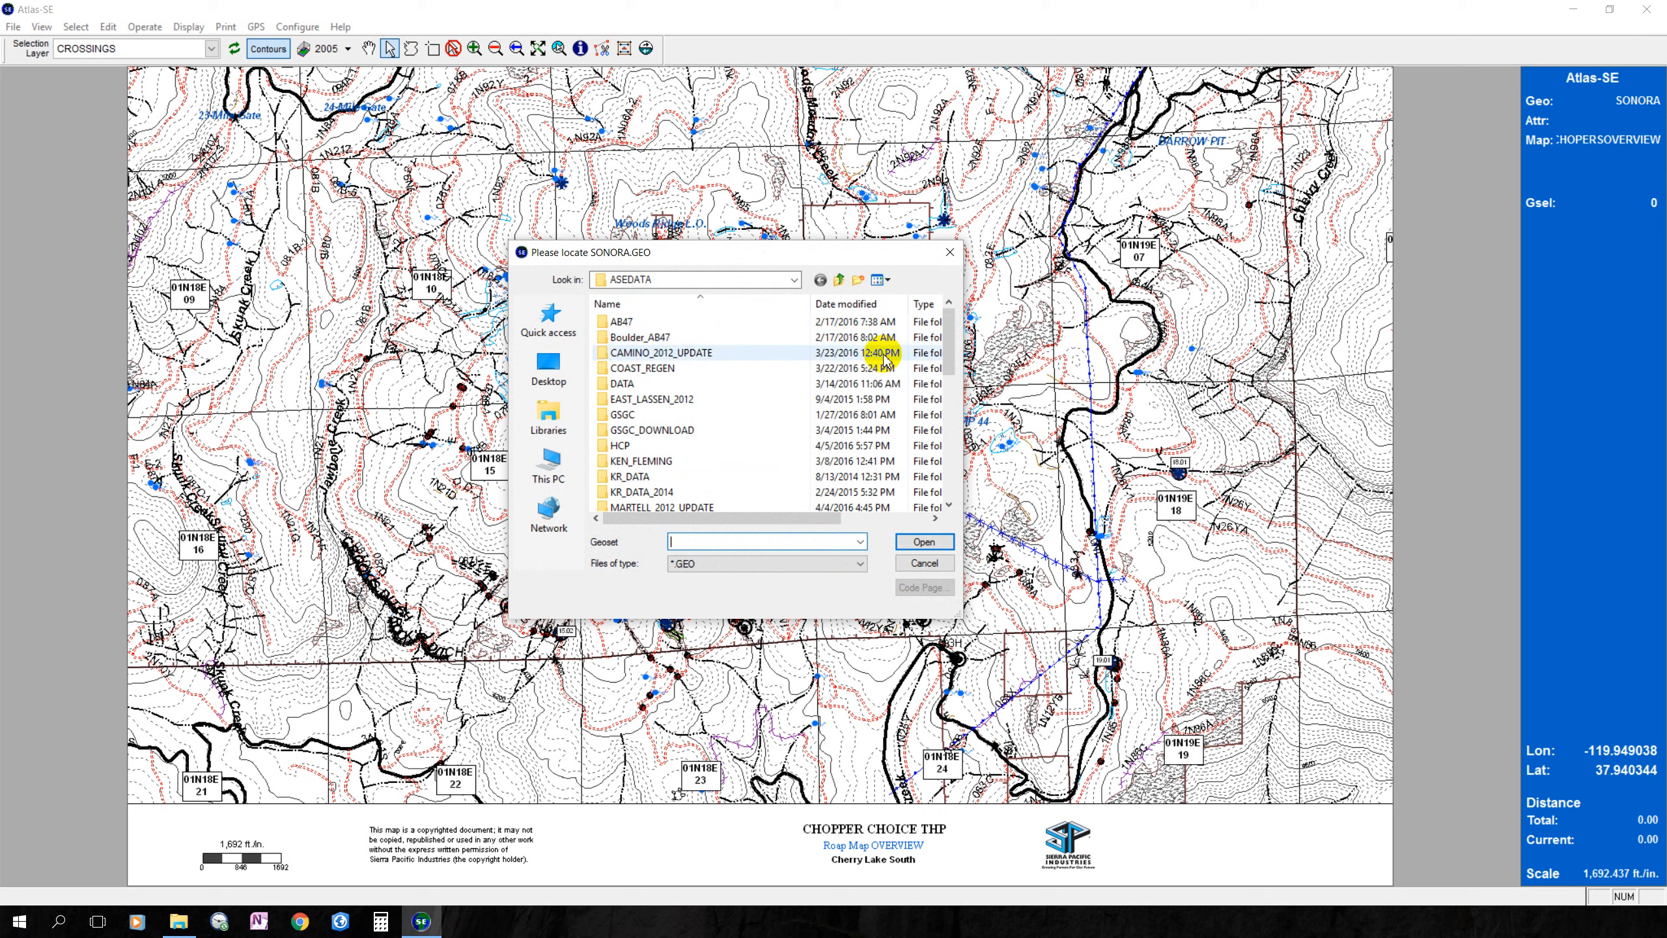
Locate and open the geoset SONORA.GEO in the SONORA_2013_2014_UPDATE folder under ASEDATA.
{"action": "left_click_drag", "start_coordinate": [949, 334], "coordinate": [951, 420]}
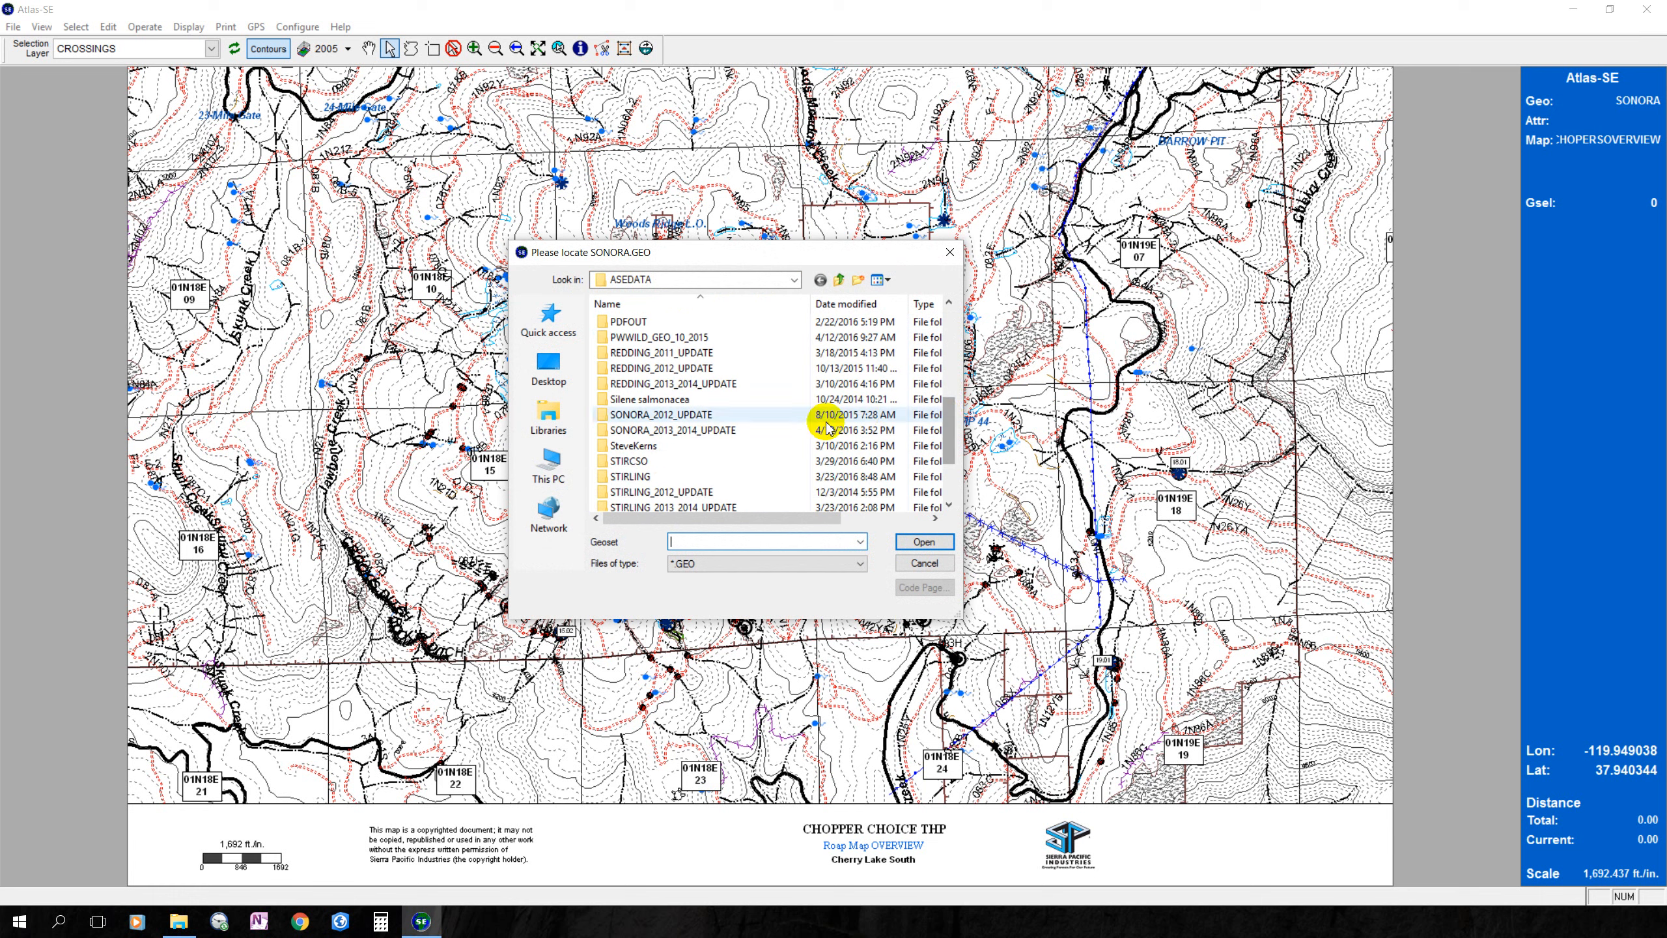
{"action": "double_click", "coordinate": [627, 431]}
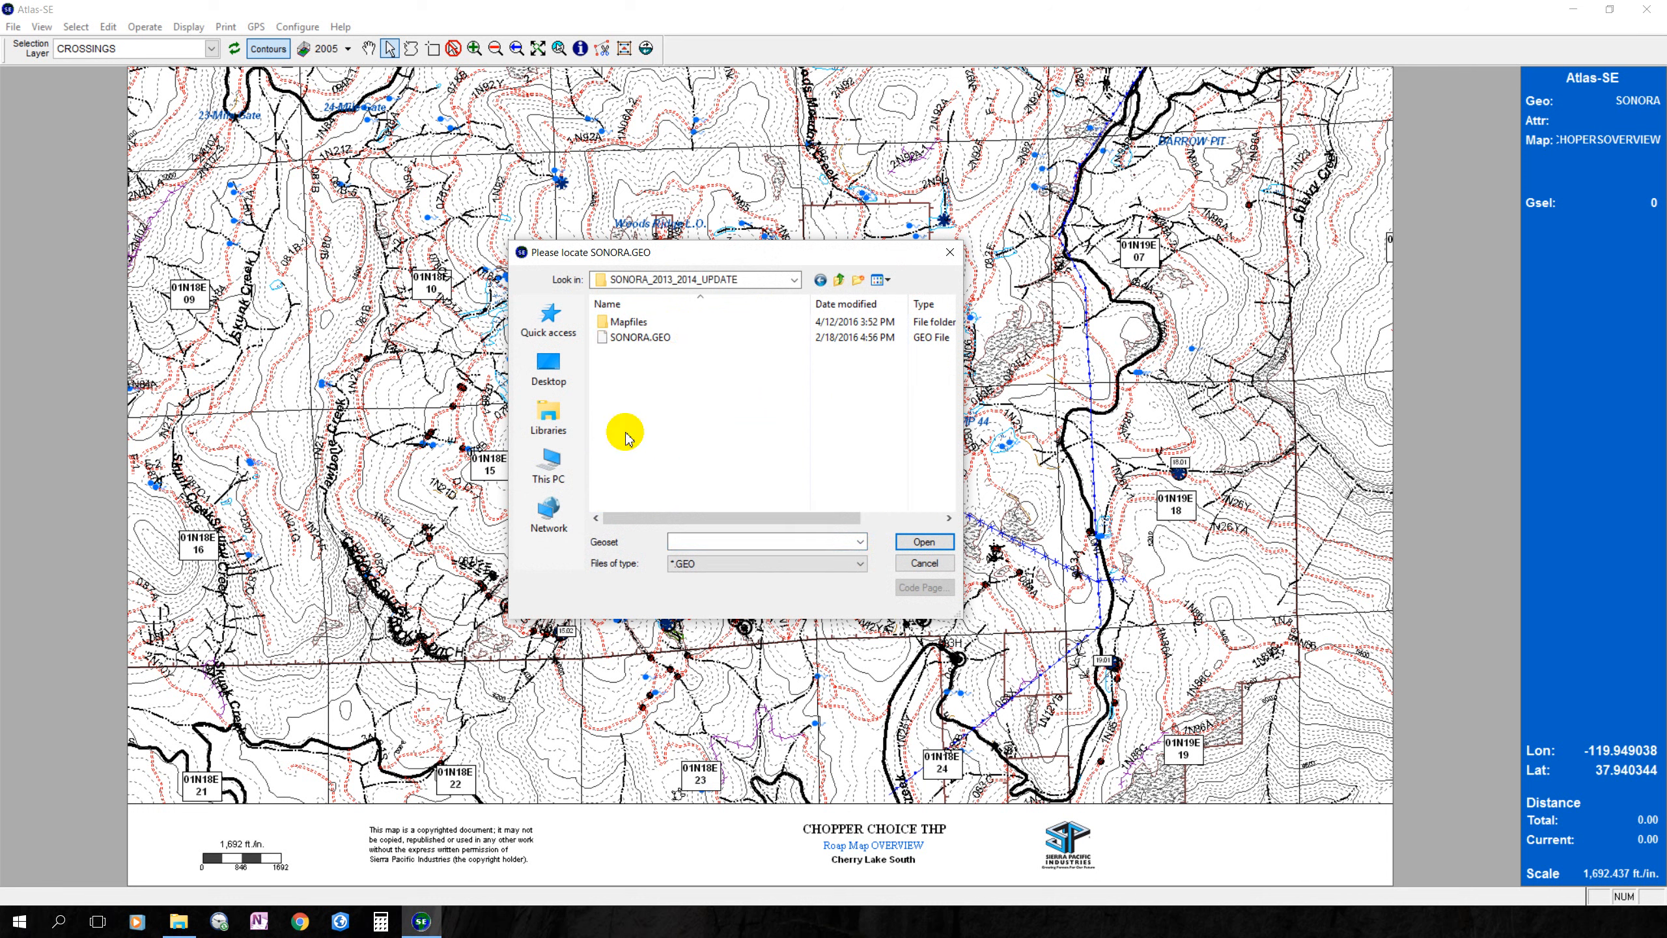
{"action": "left_click", "coordinate": [628, 340]}
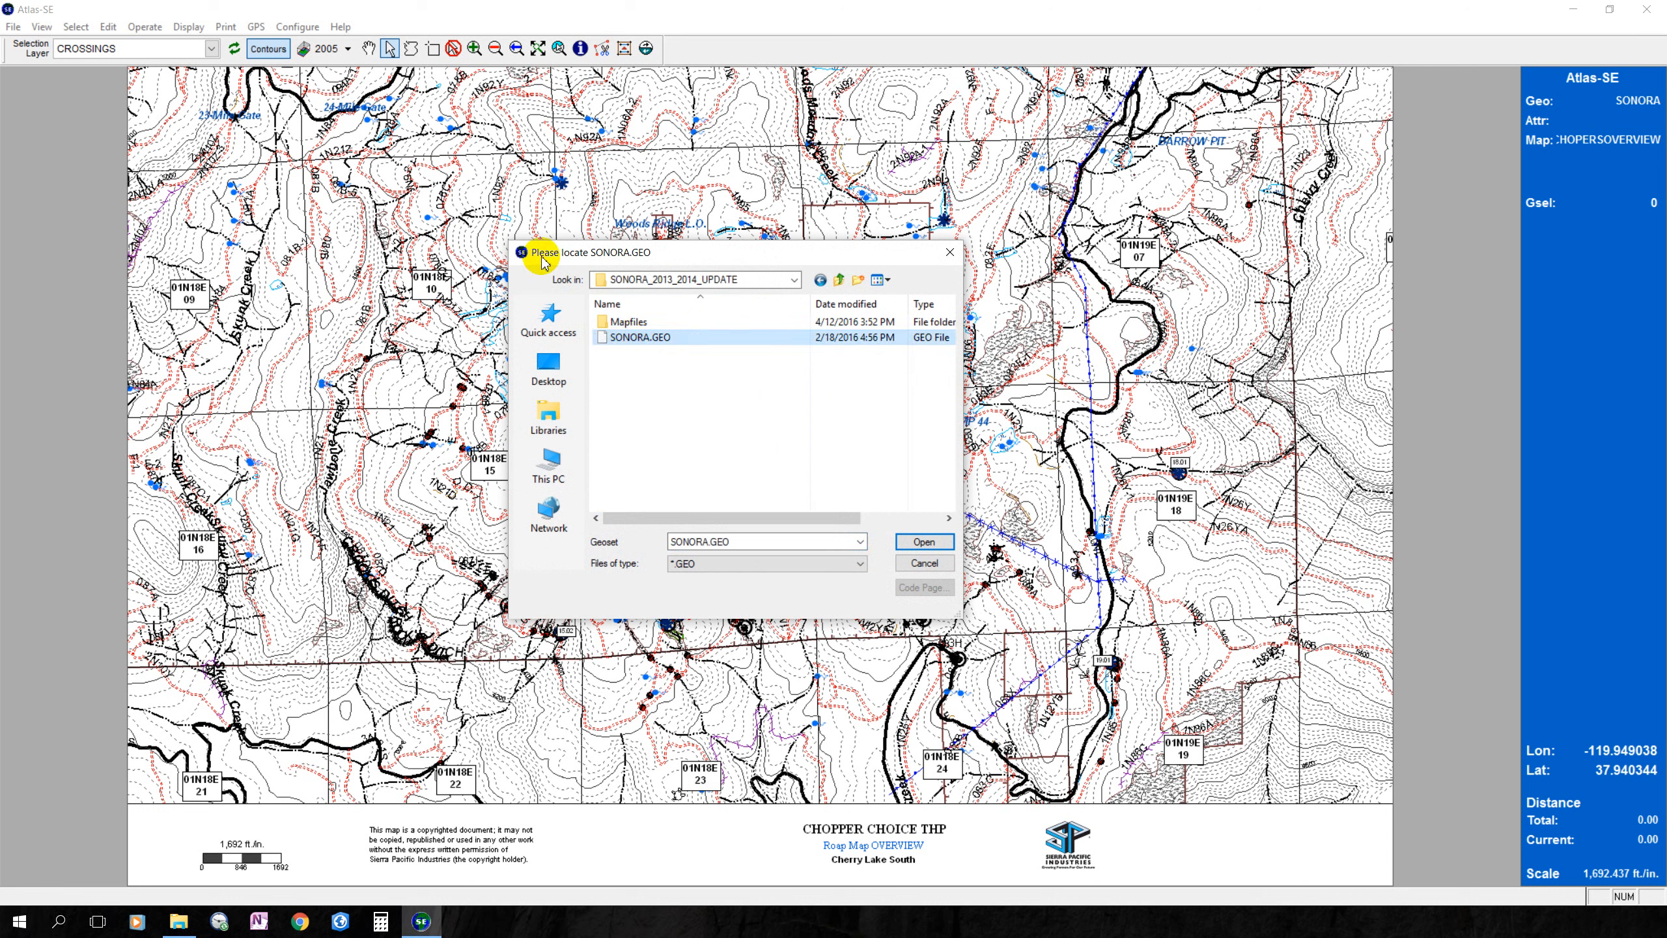
{"action": "left_click", "coordinate": [923, 542]}
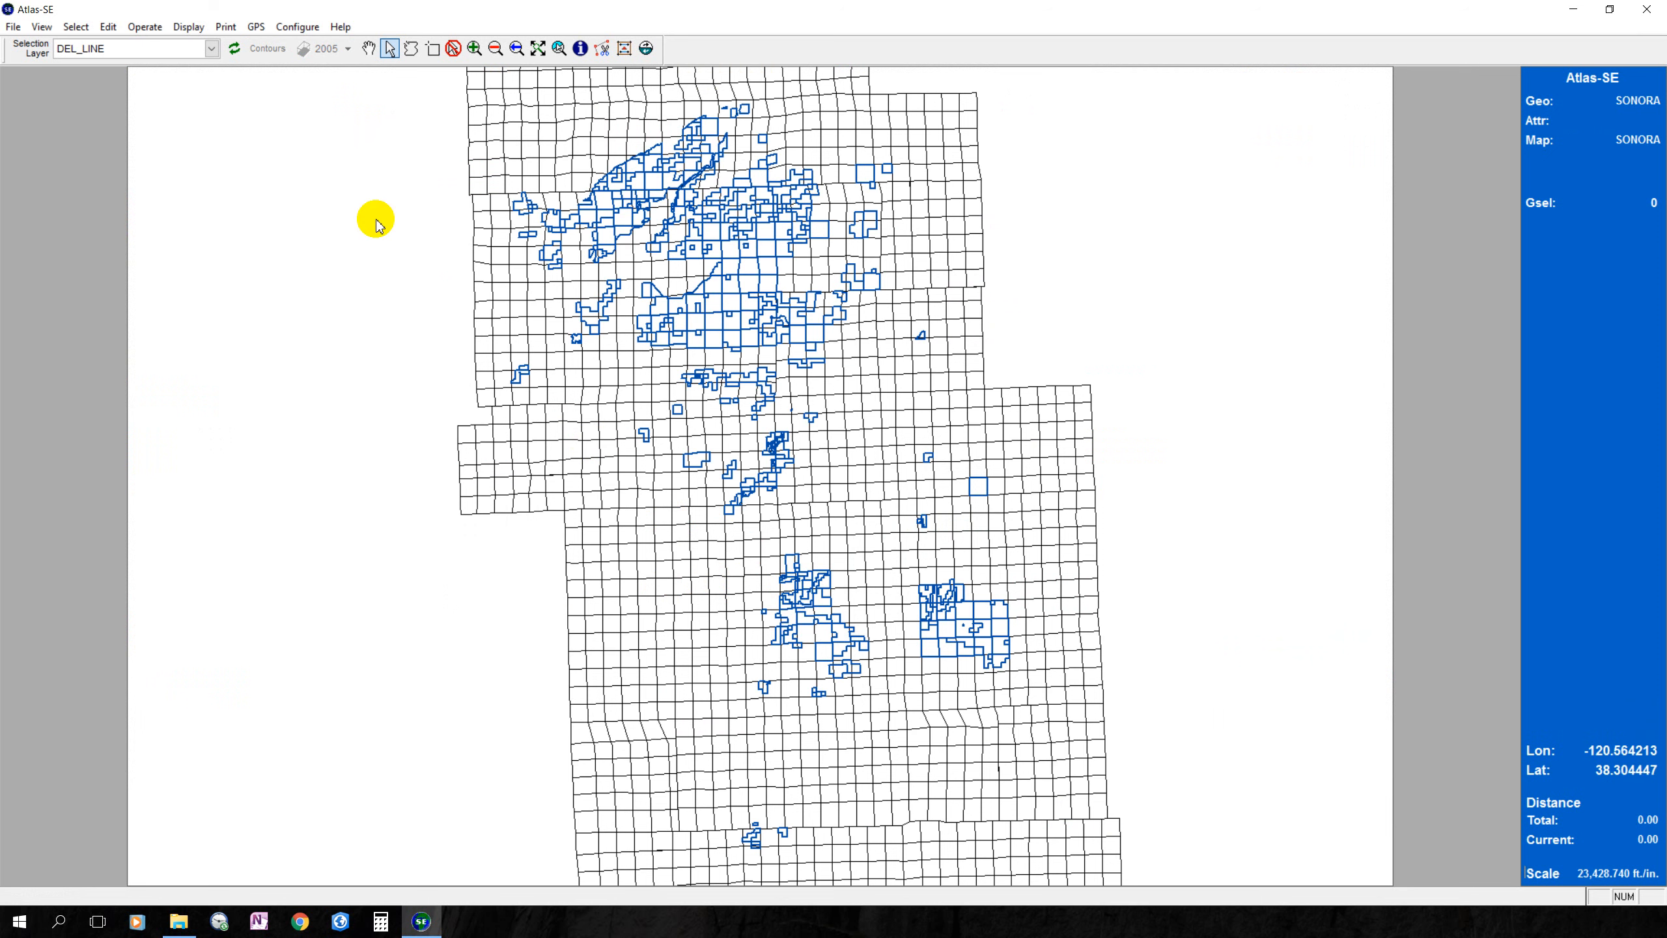
Review the SONORA map's layer settings with the switched-off layers hidden and shown again, and cancel without applying changes.
{"action": "left_click", "coordinate": [188, 29]}
{"action": "mouse_move", "coordinate": [210, 60]}
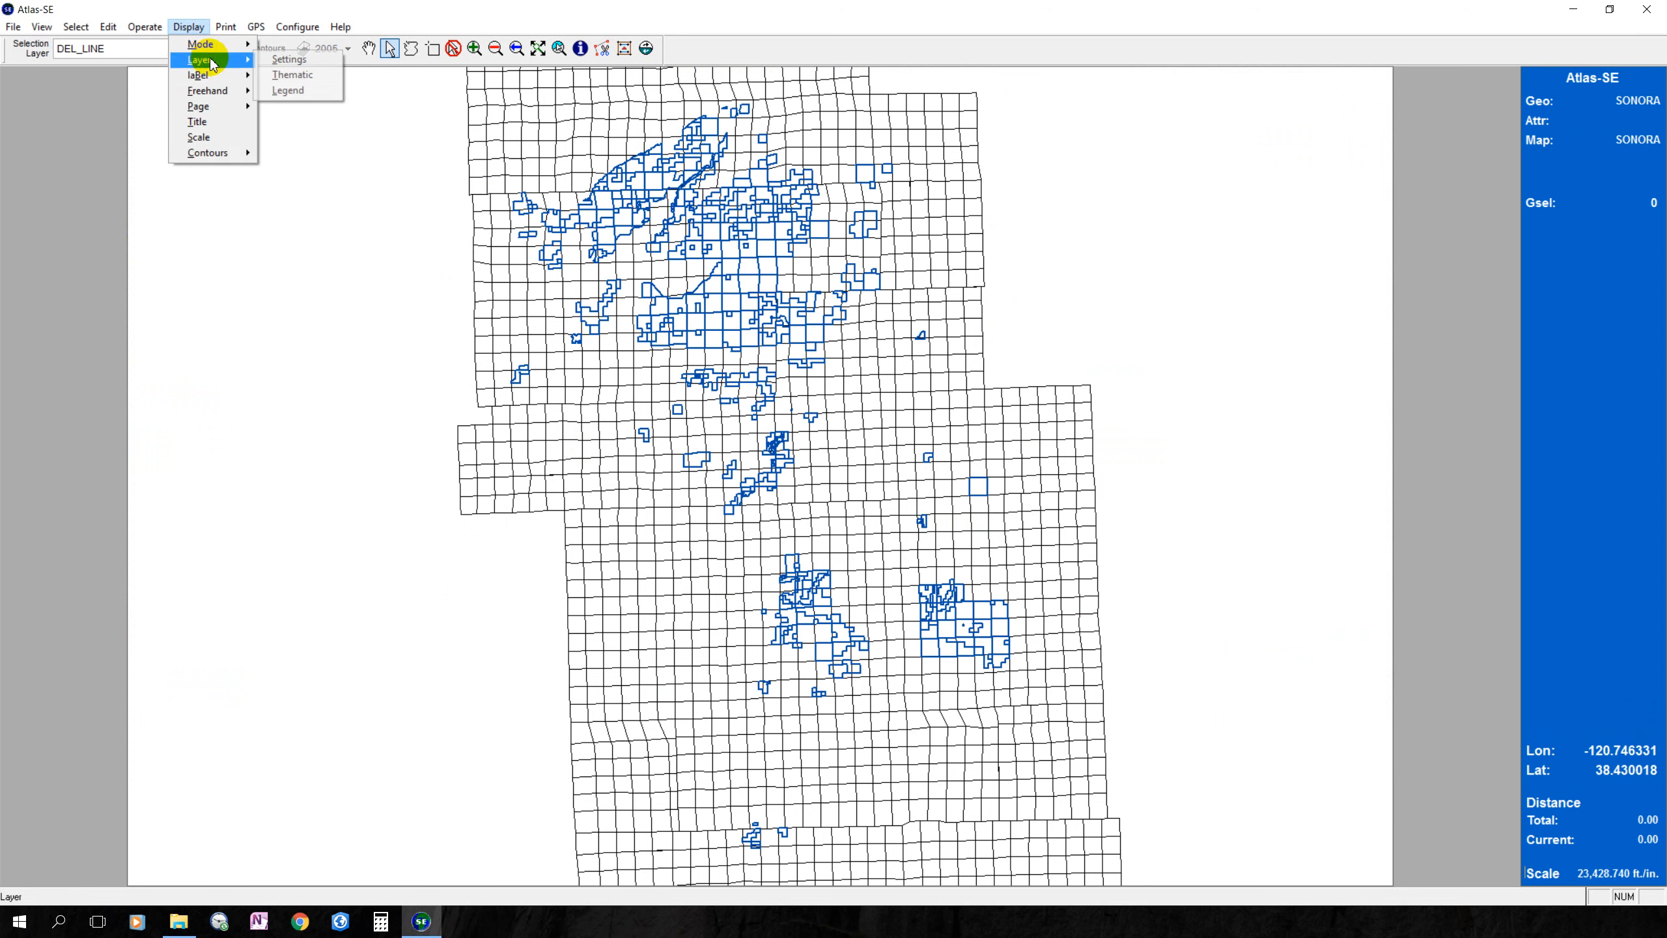
{"action": "left_click", "coordinate": [292, 58]}
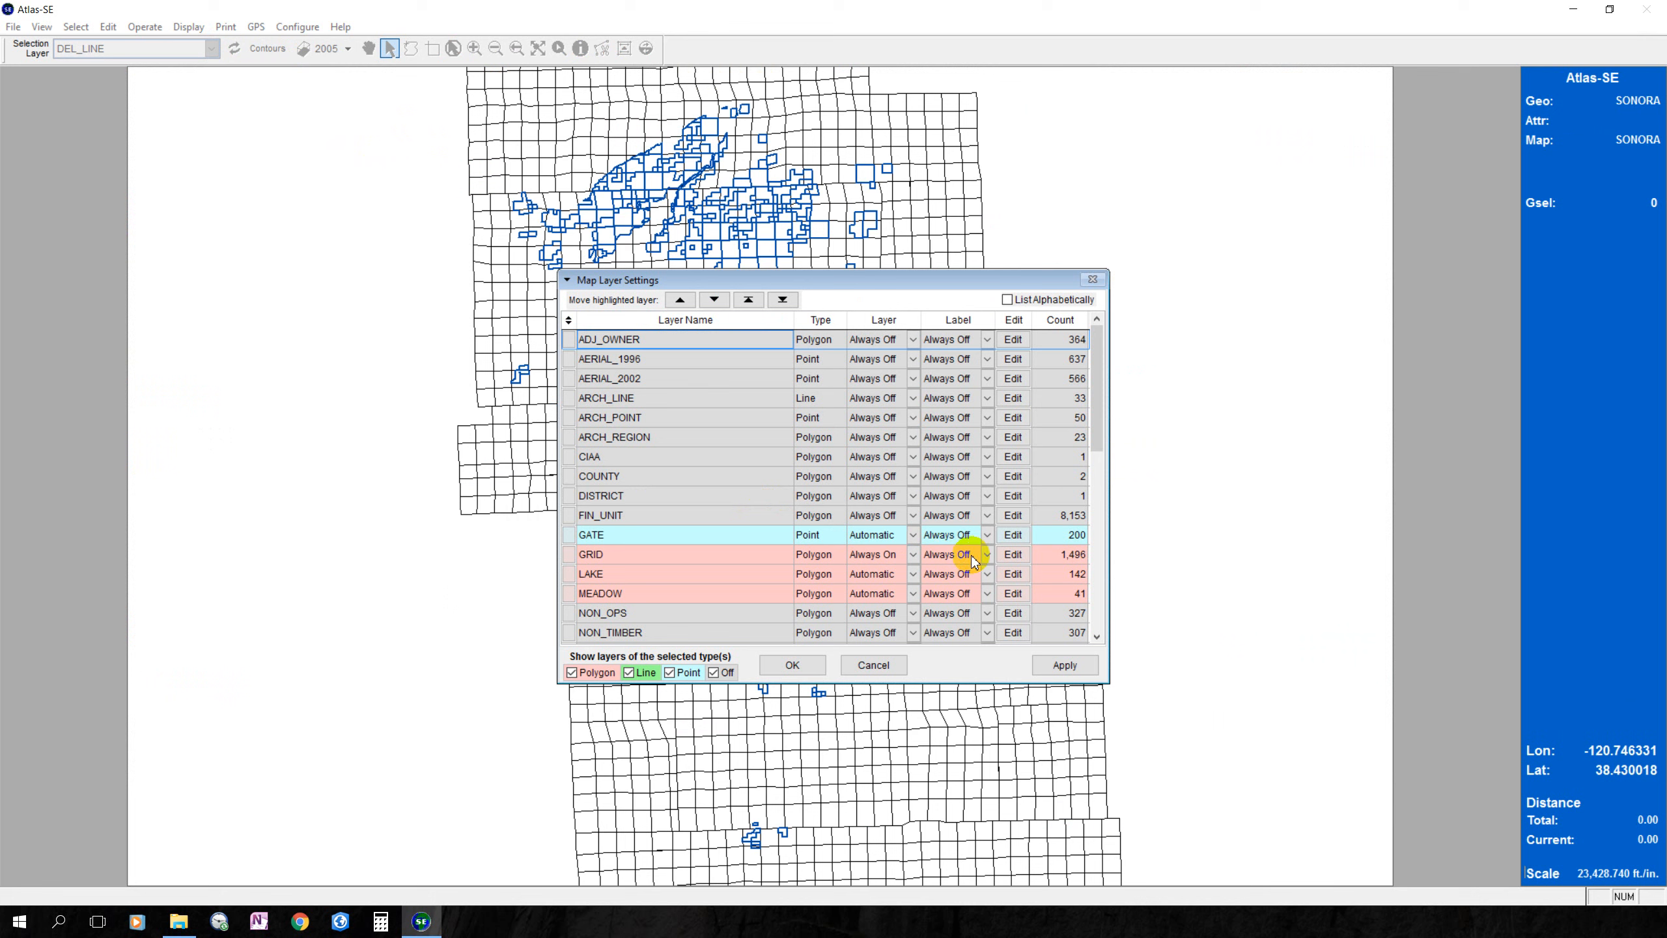
{"action": "left_click", "coordinate": [707, 675]}
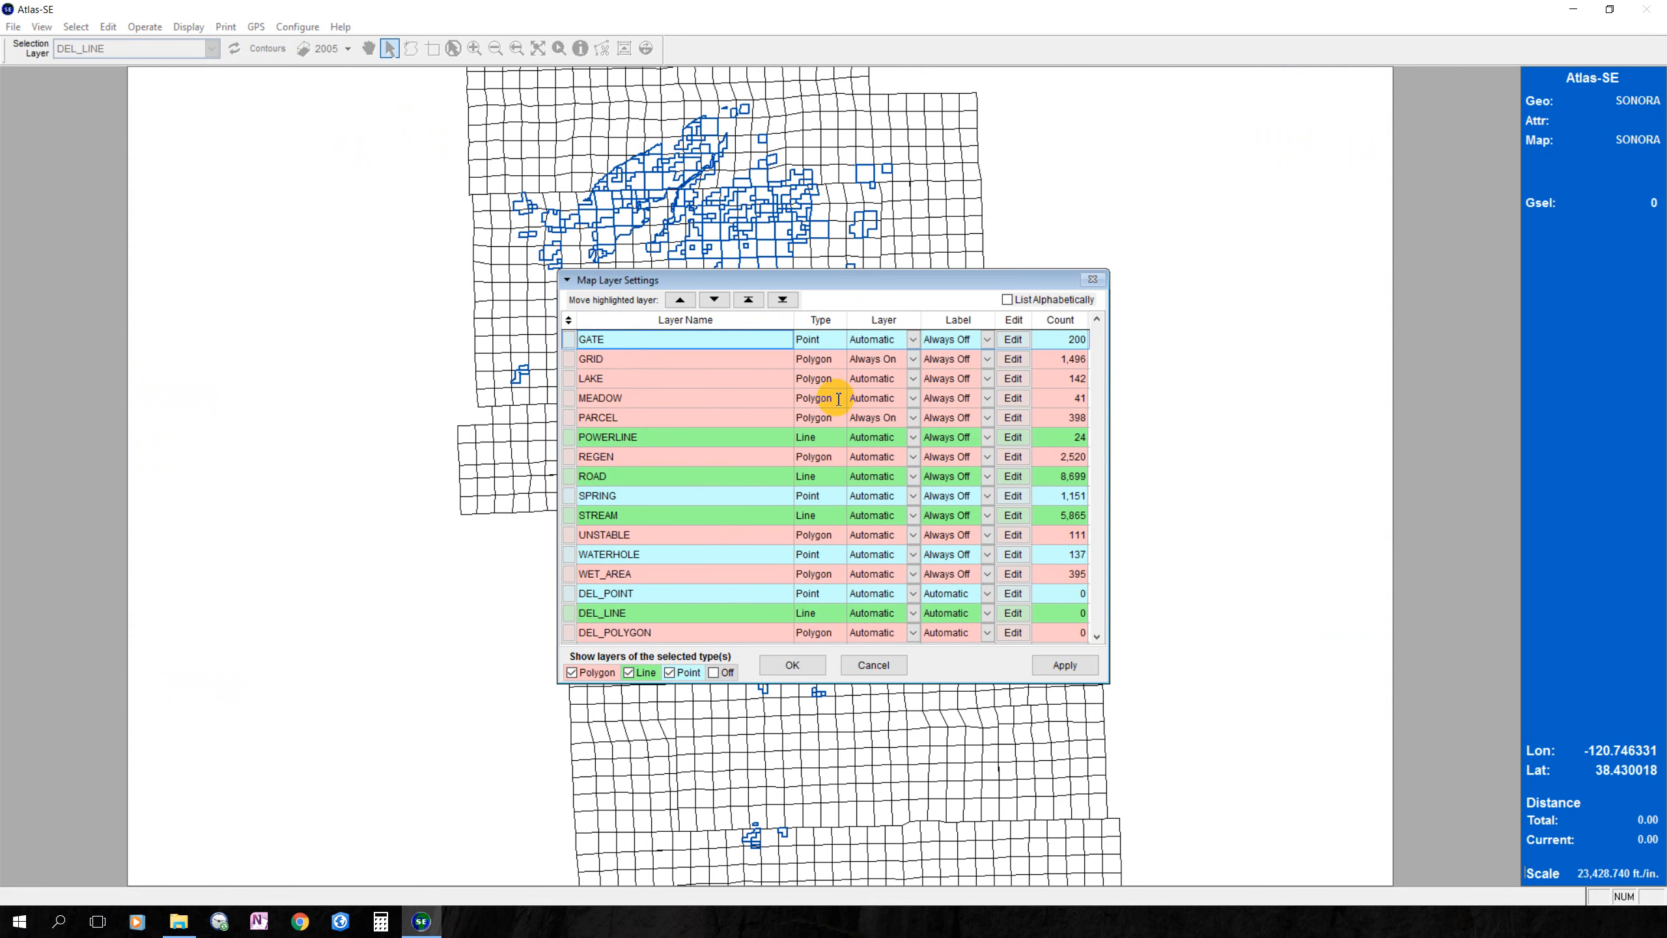
{"action": "left_click", "coordinate": [714, 673]}
{"action": "scroll", "coordinate": [813, 426], "scroll_direction": "down", "scroll_amount": 10}
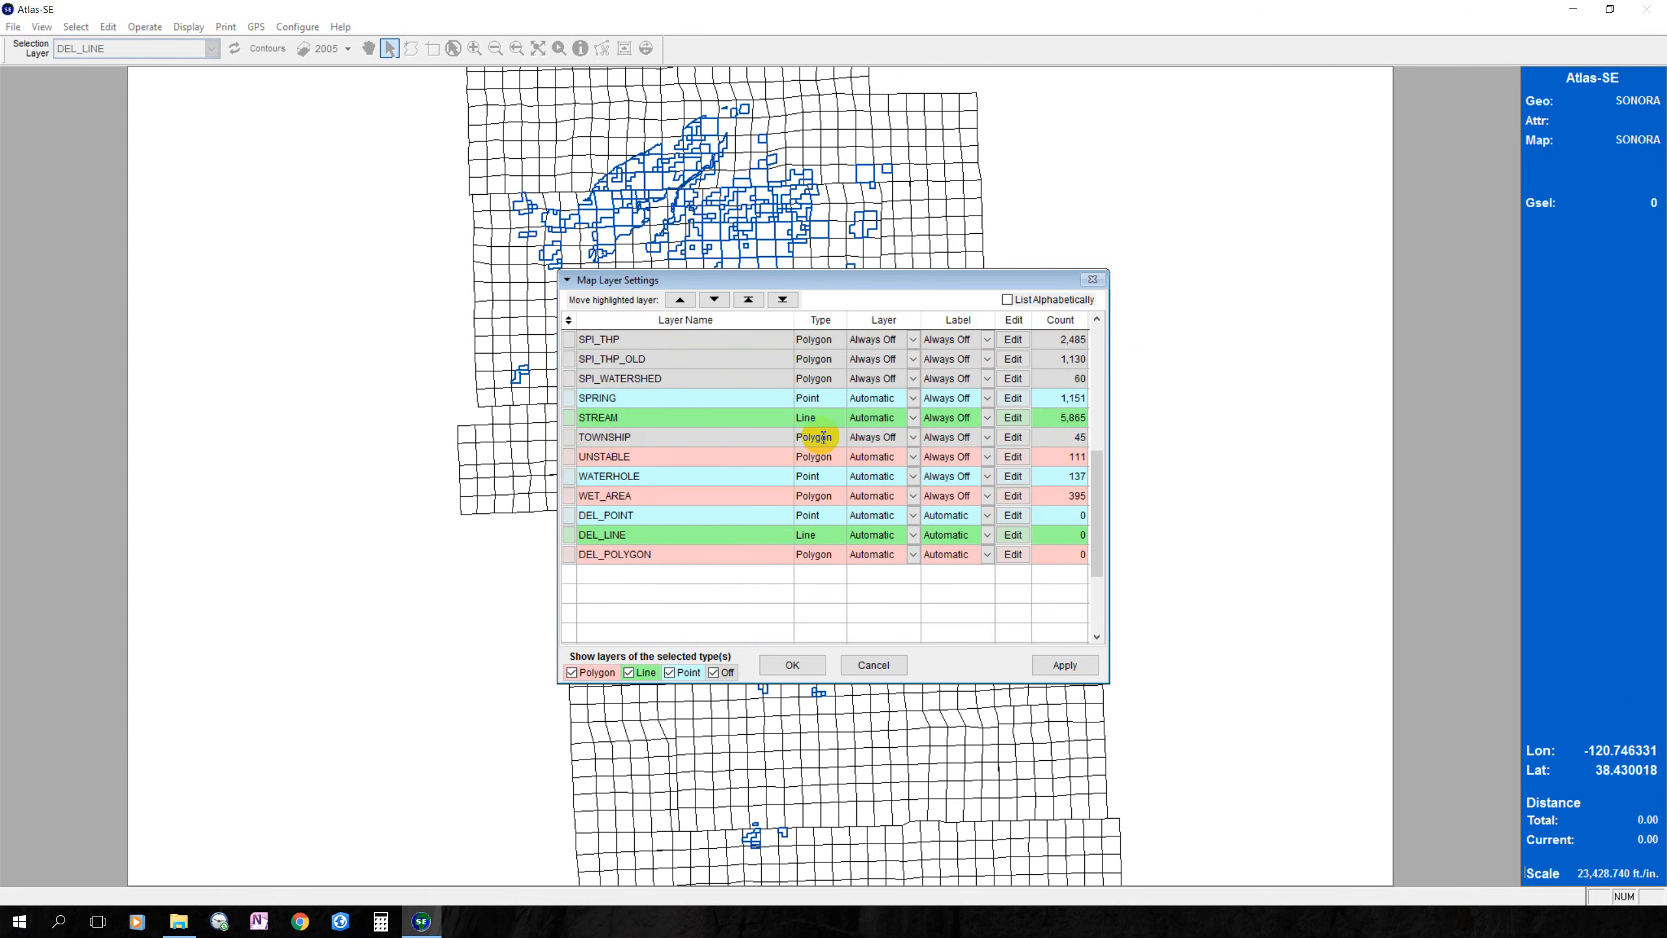
{"action": "scroll", "coordinate": [825, 437], "scroll_direction": "up", "scroll_amount": 8}
{"action": "scroll", "coordinate": [825, 437], "scroll_direction": "up", "scroll_amount": 5}
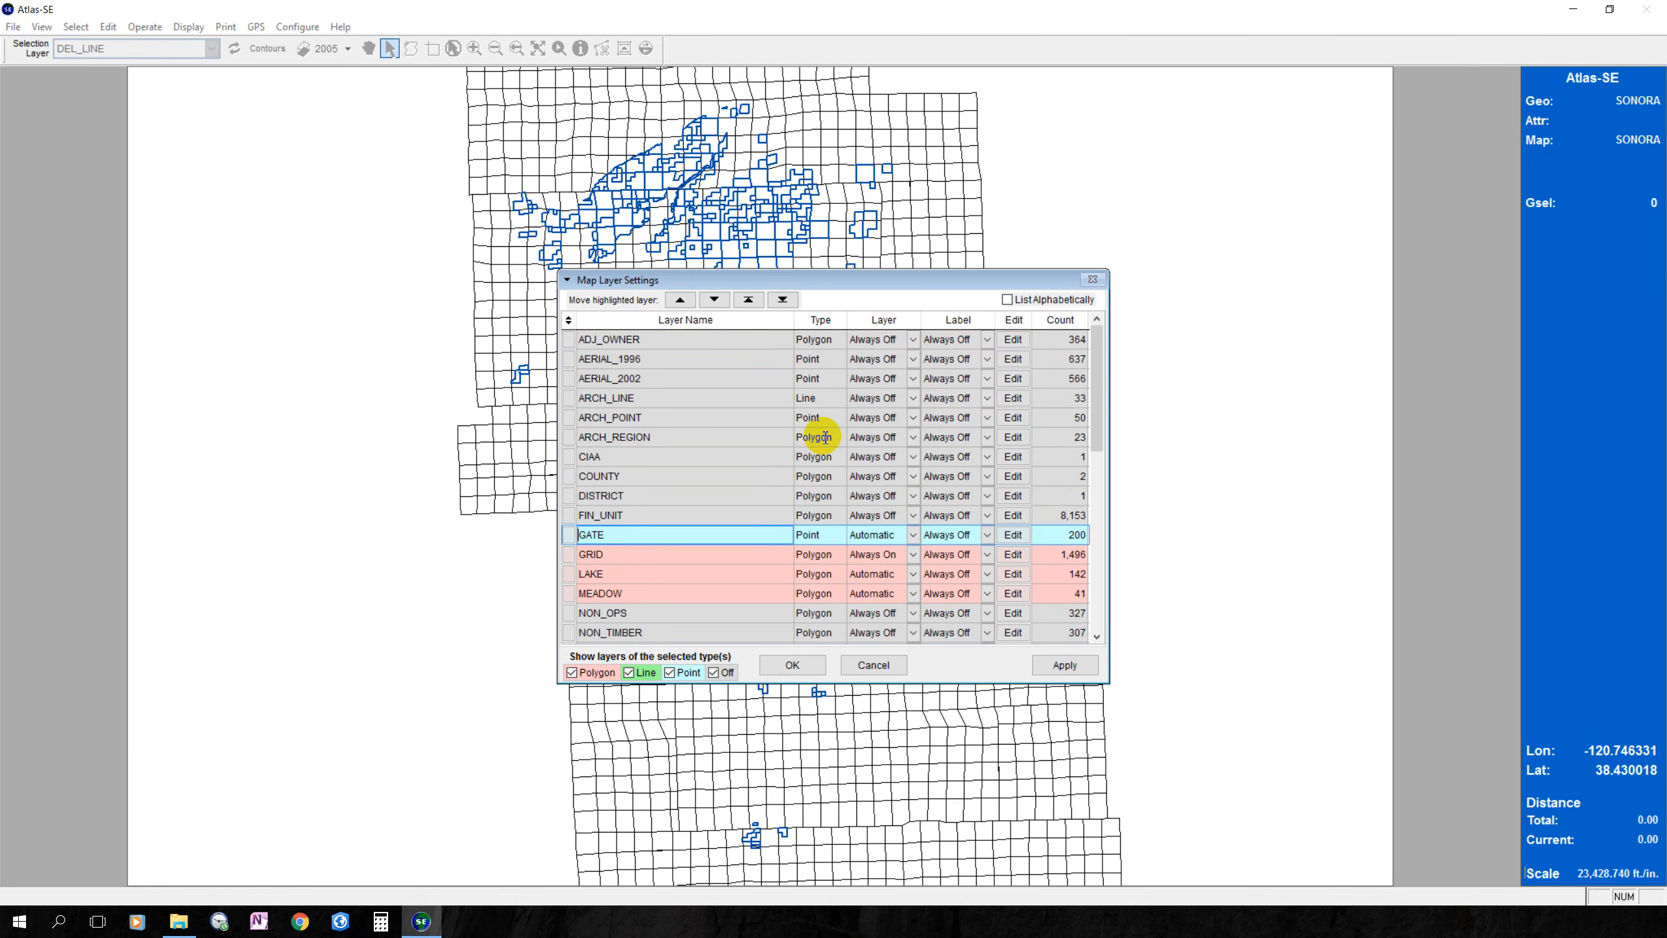
{"action": "left_click", "coordinate": [862, 665]}
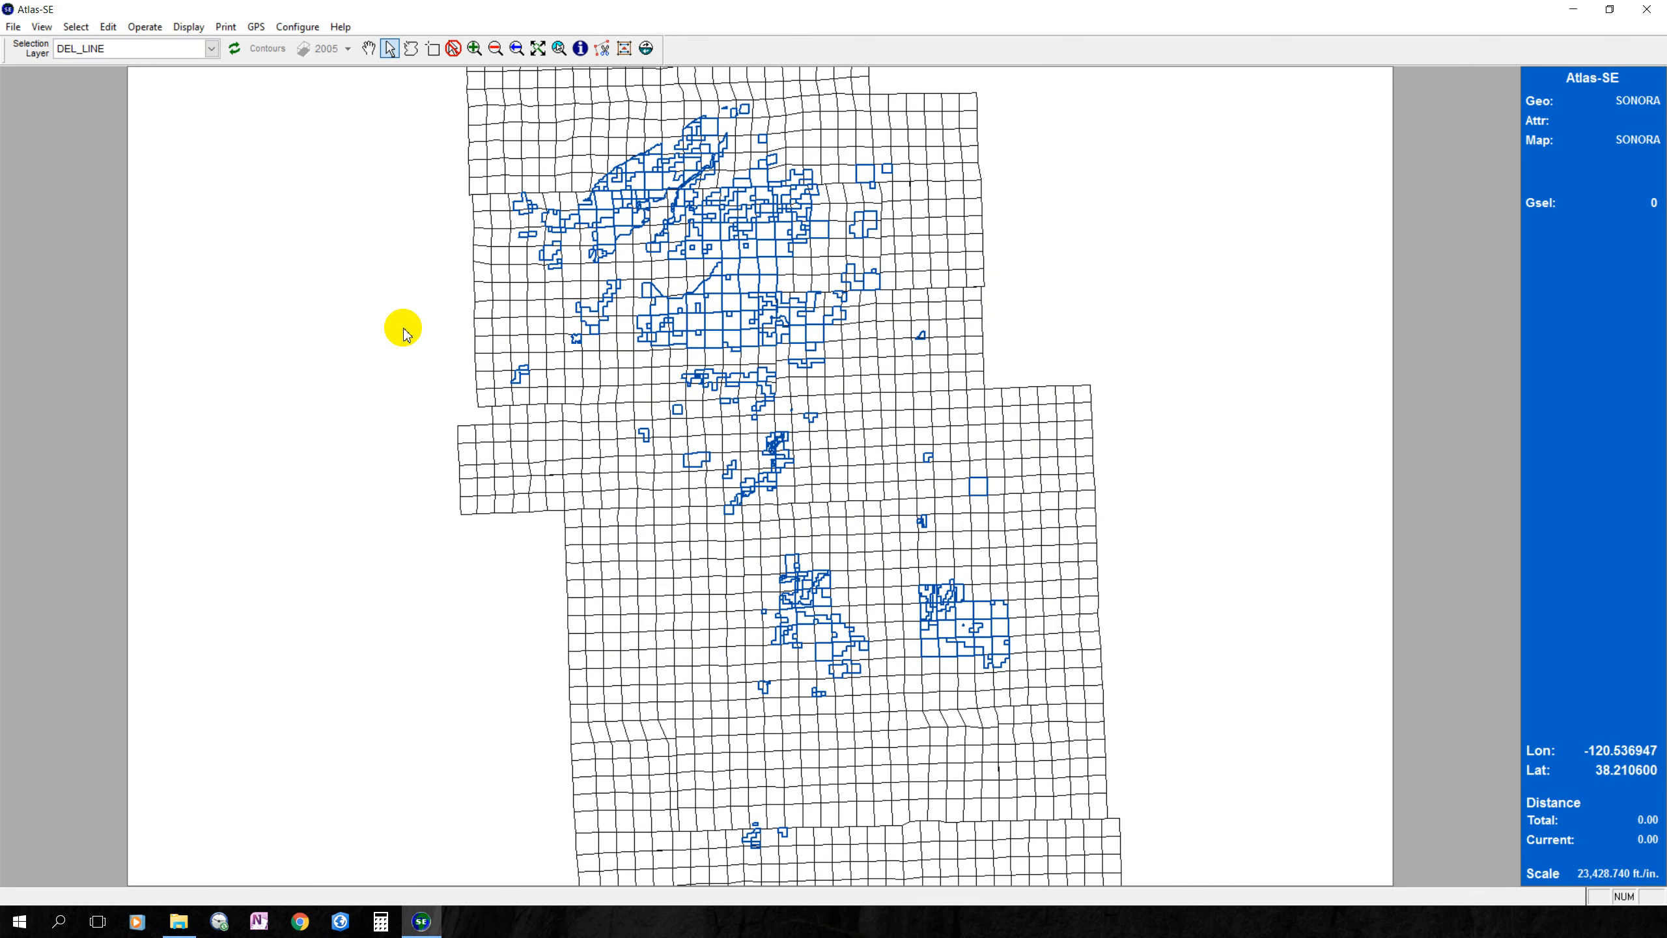
Start the geoset import tool, move its file dialog into clear view, and browse from ASEDATA to the REGEN_2010 folder.
{"action": "left_click", "coordinate": [12, 27]}
{"action": "mouse_move", "coordinate": [31, 46]}
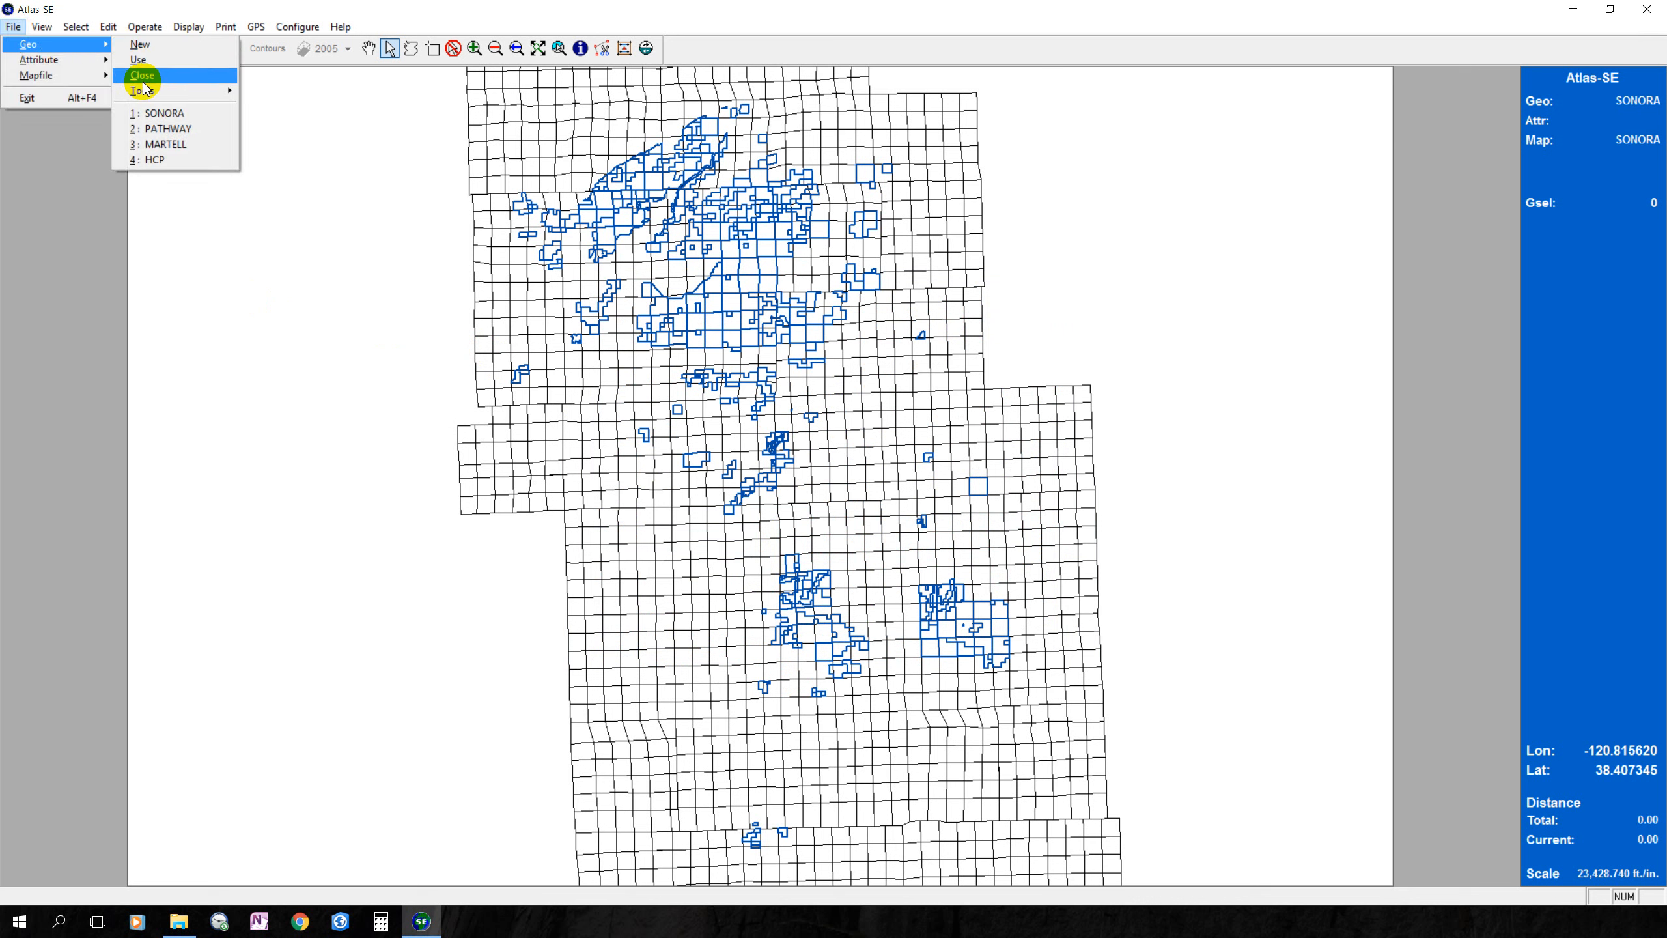
{"action": "mouse_move", "coordinate": [143, 90]}
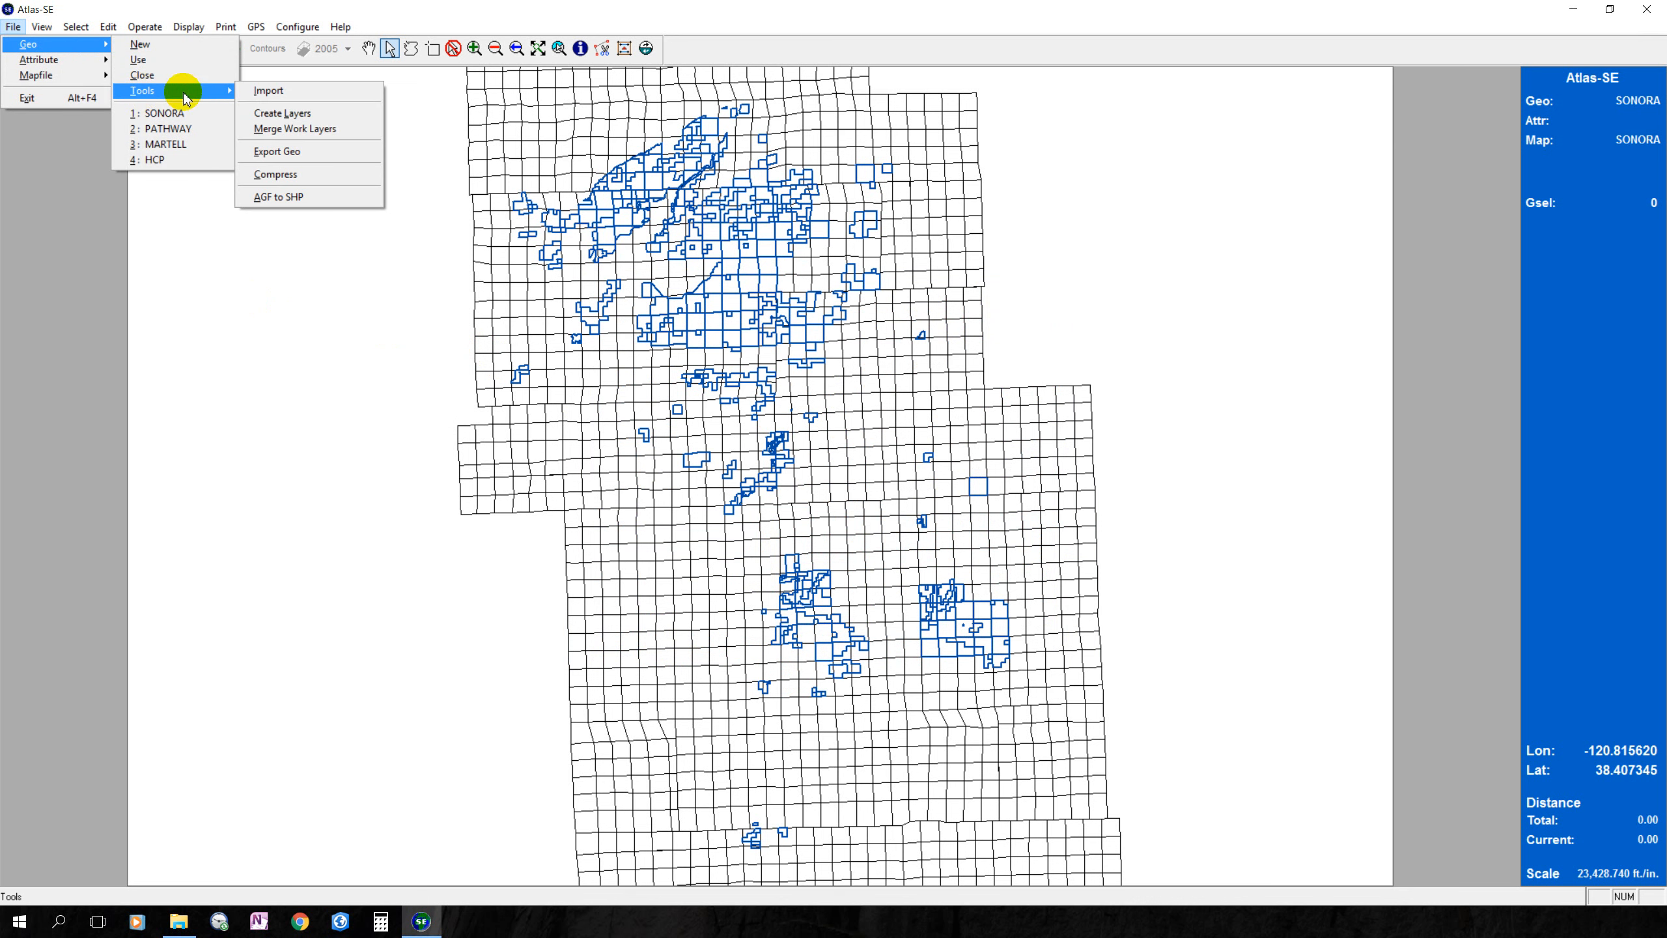
{"action": "left_click", "coordinate": [265, 91]}
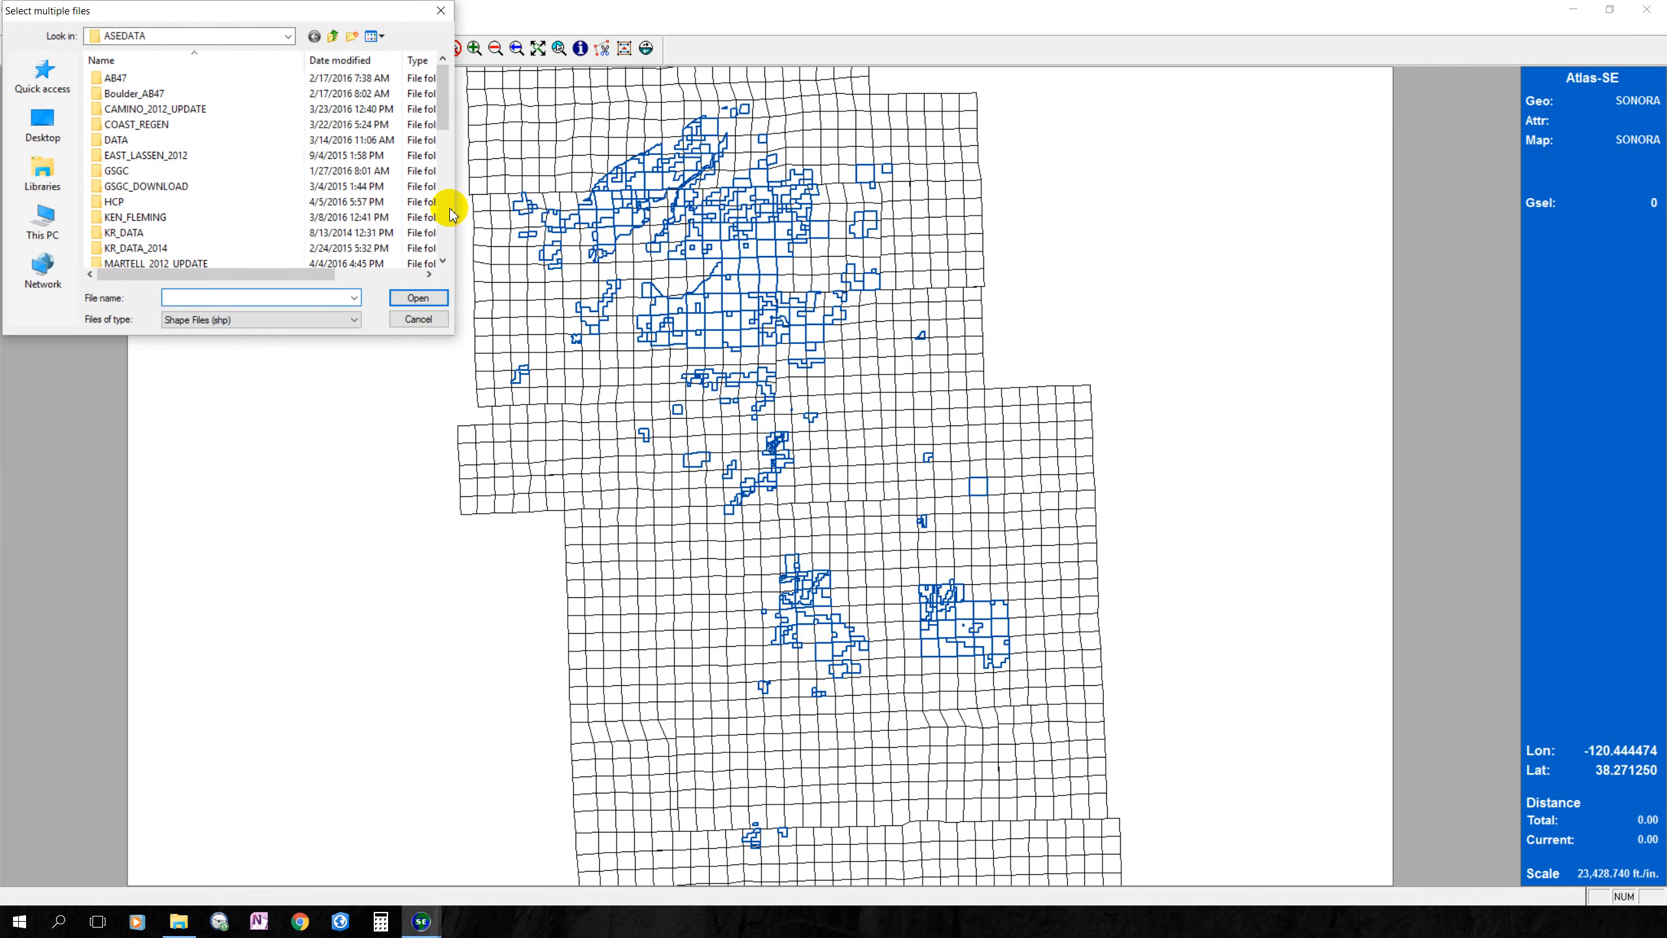
{"action": "left_click_drag", "start_coordinate": [256, 17], "coordinate": [685, 169]}
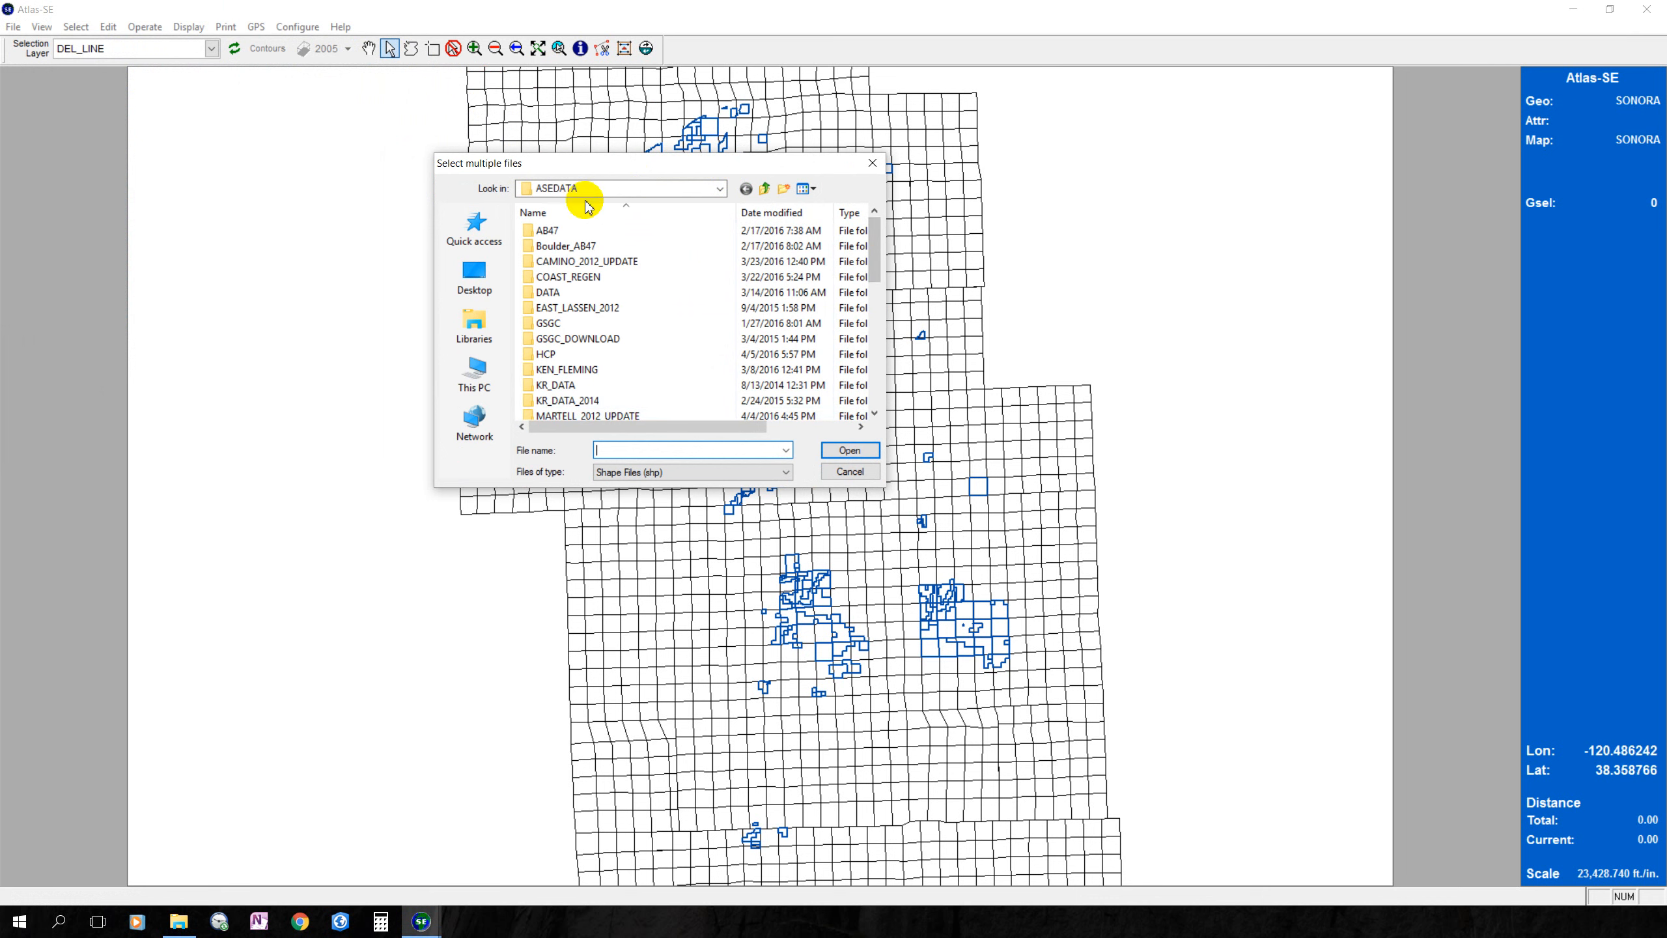
{"action": "left_click_drag", "start_coordinate": [874, 236], "coordinate": [889, 330]}
{"action": "scroll", "coordinate": [824, 314], "scroll_direction": "up", "scroll_amount": 3}
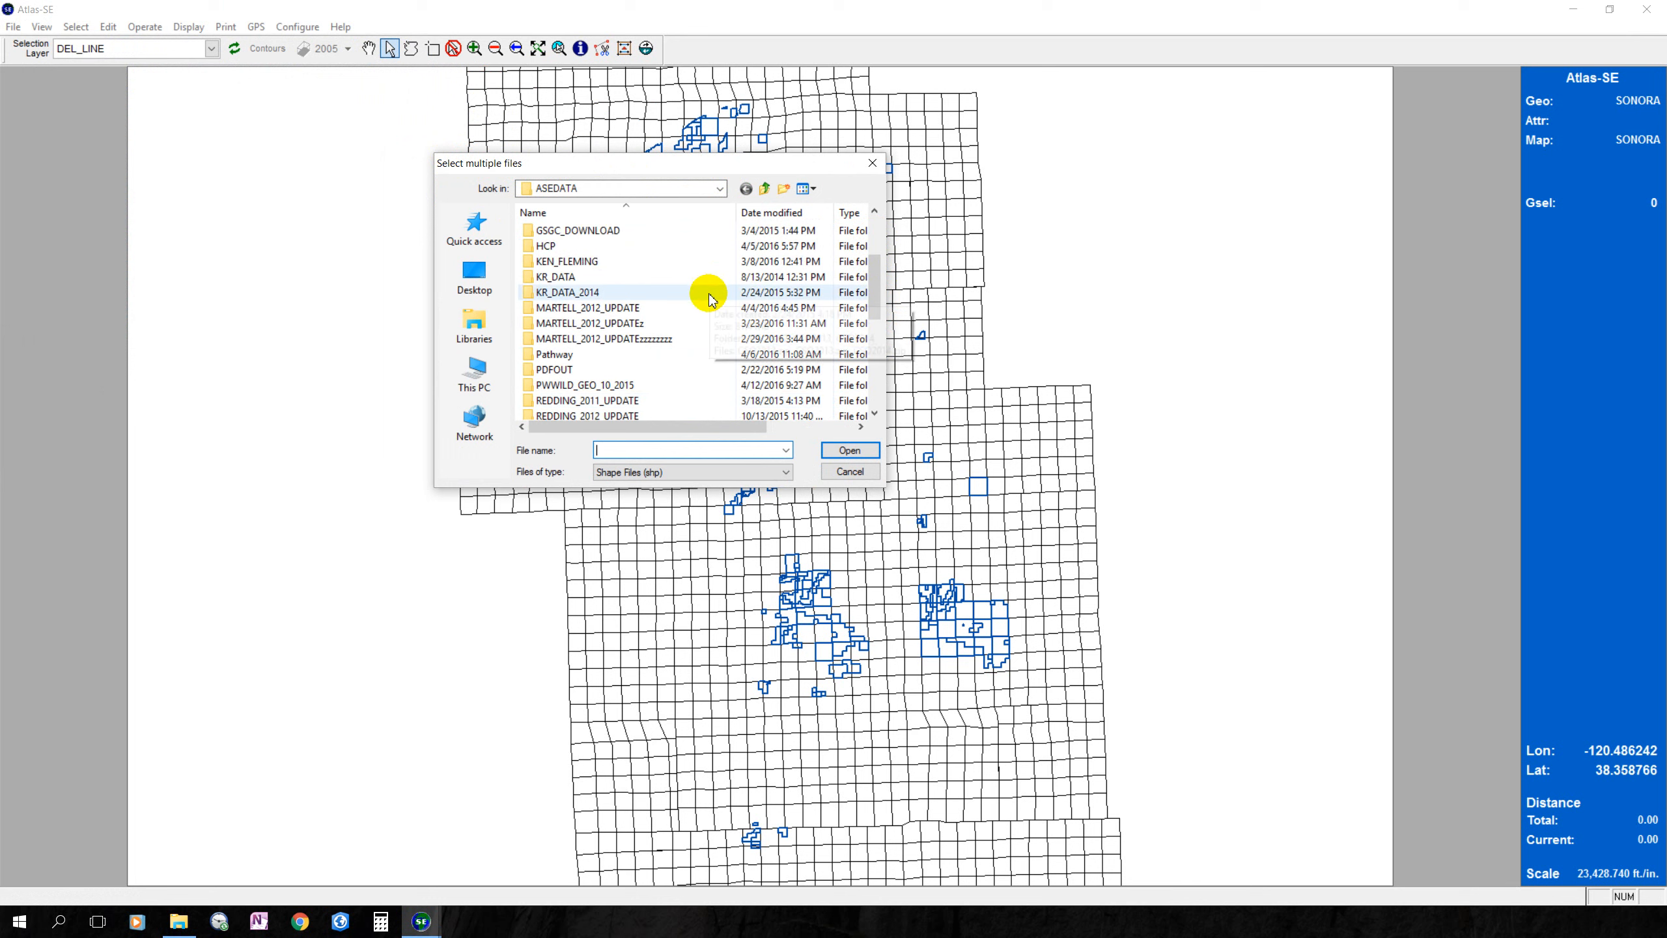
{"action": "double_click", "coordinate": [584, 260]}
{"action": "double_click", "coordinate": [557, 234]}
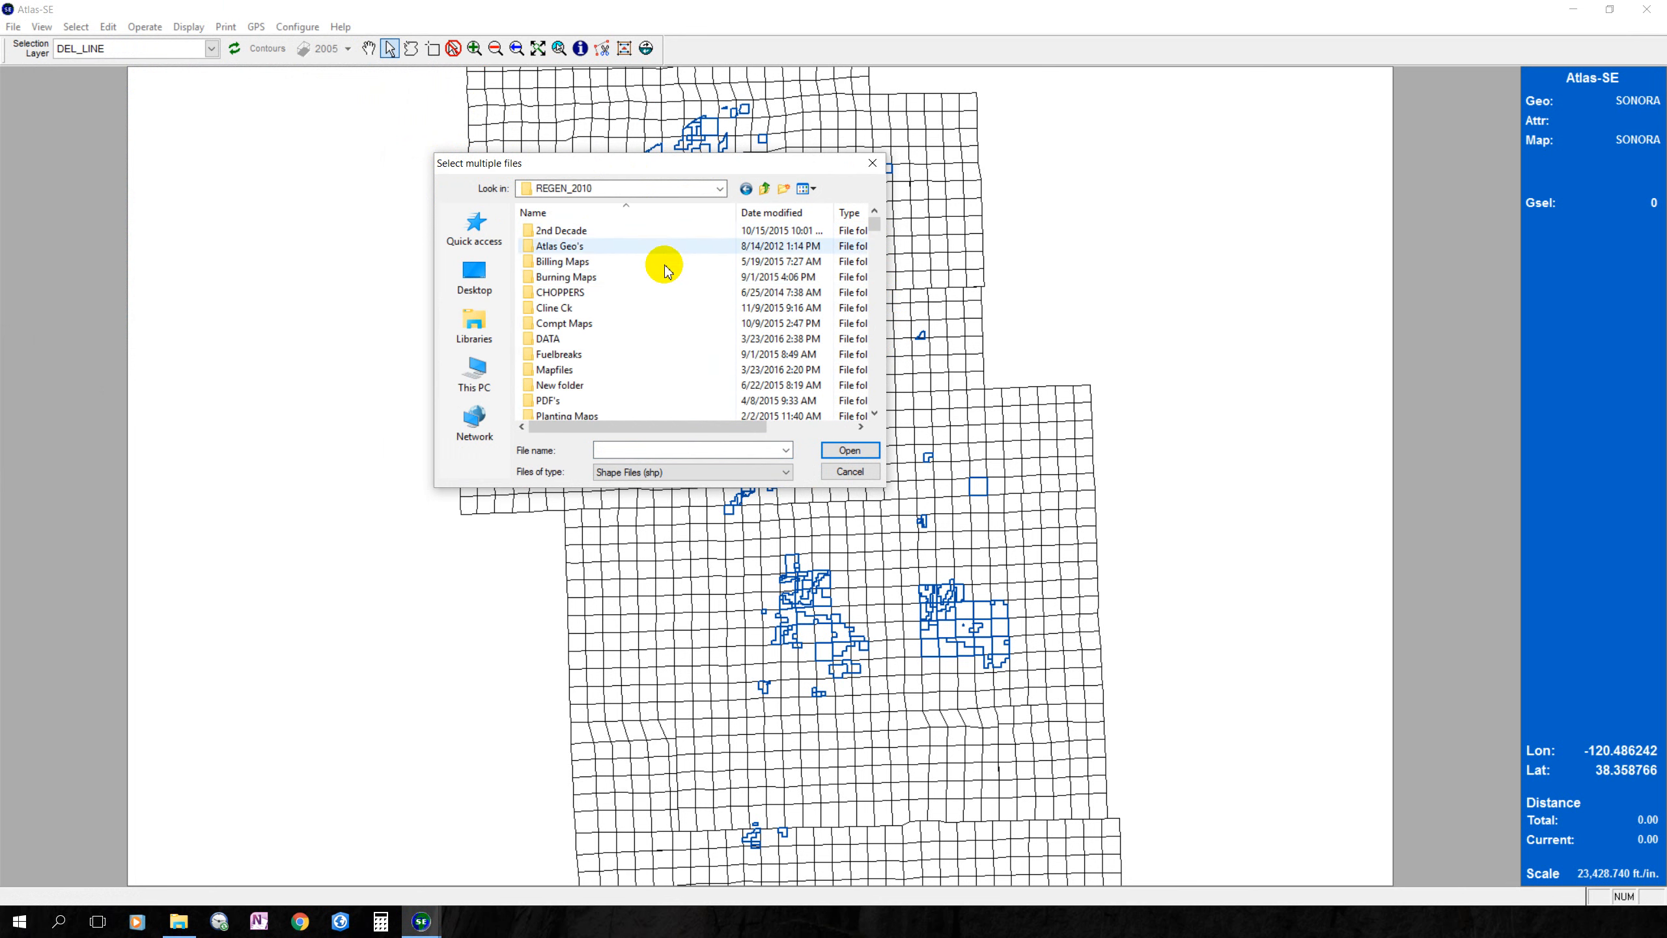
Examine the shapefiles in REGEN_2010, reversing the name order and restoring it to look for layers missing from the updated geoset.
{"action": "scroll", "coordinate": [682, 284], "scroll_direction": "down", "scroll_amount": 15}
{"action": "scroll", "coordinate": [682, 284], "scroll_direction": "down", "scroll_amount": 12}
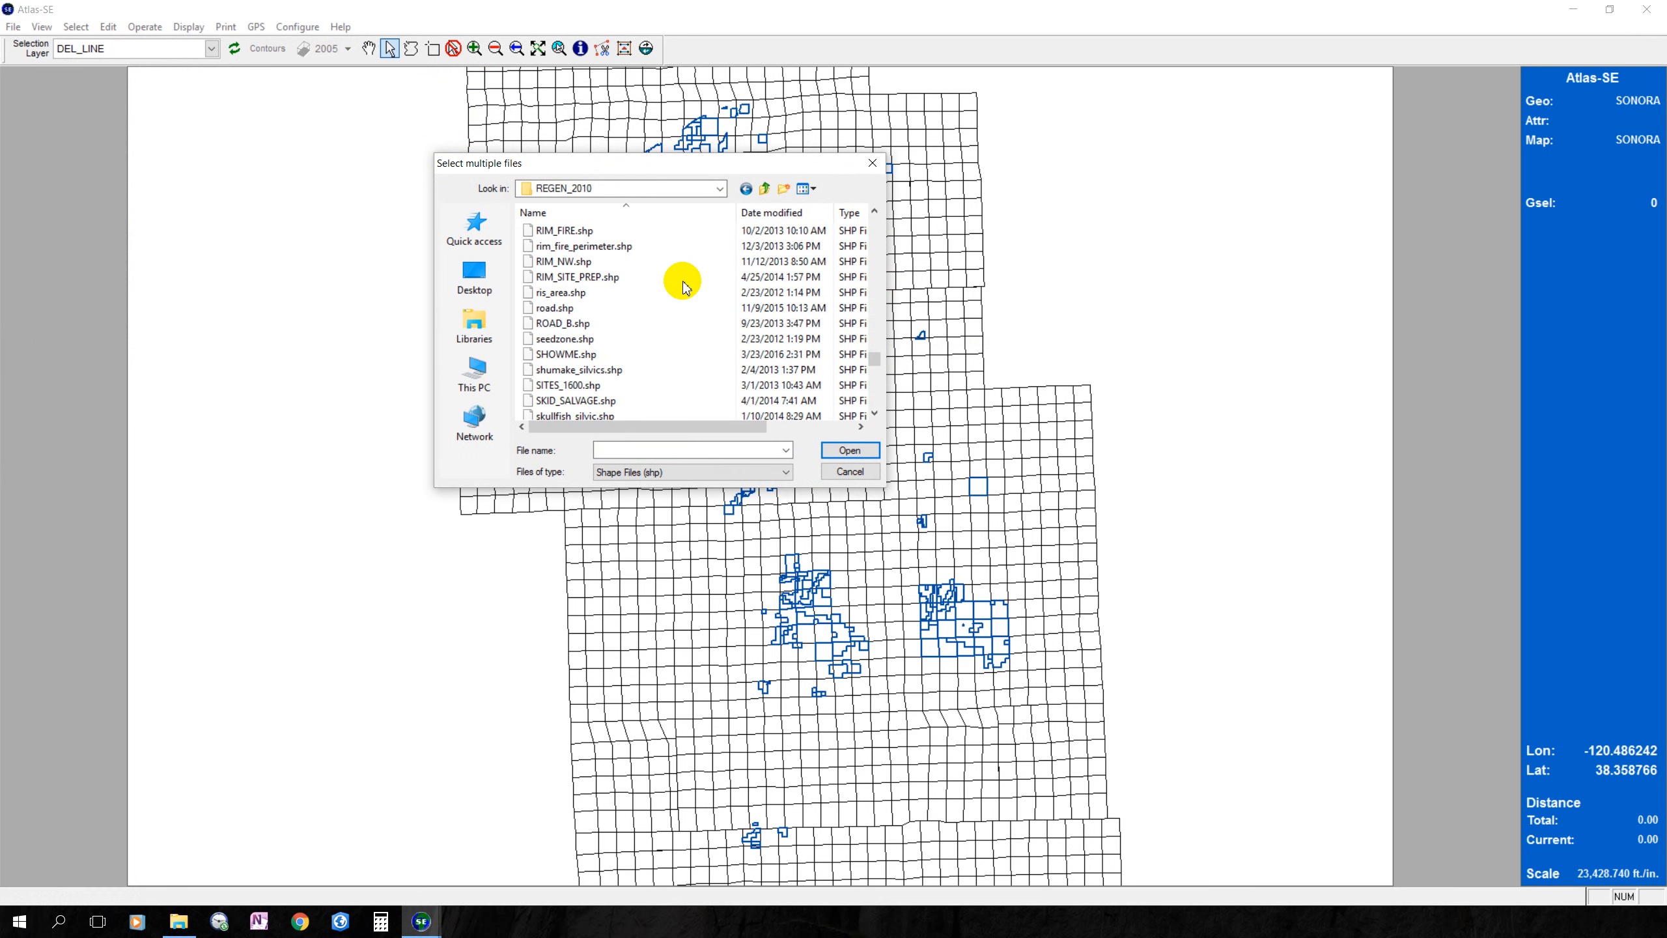
{"action": "scroll", "coordinate": [682, 287], "scroll_direction": "down", "scroll_amount": 2}
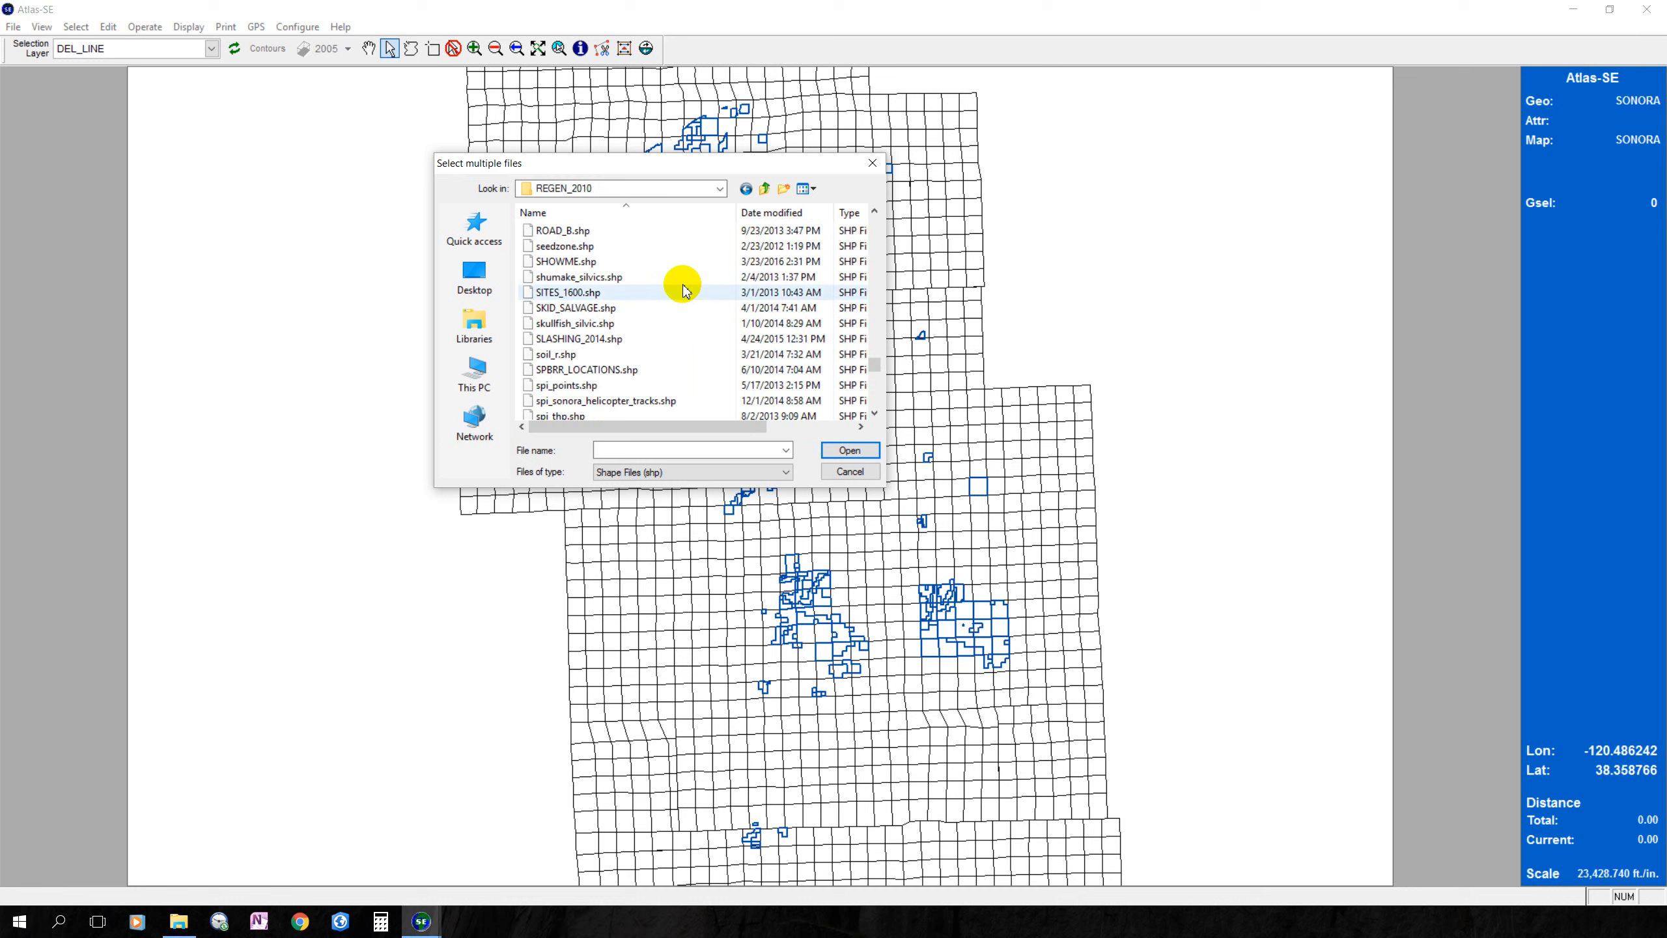
{"action": "scroll", "coordinate": [683, 287], "scroll_direction": "down", "scroll_amount": 5}
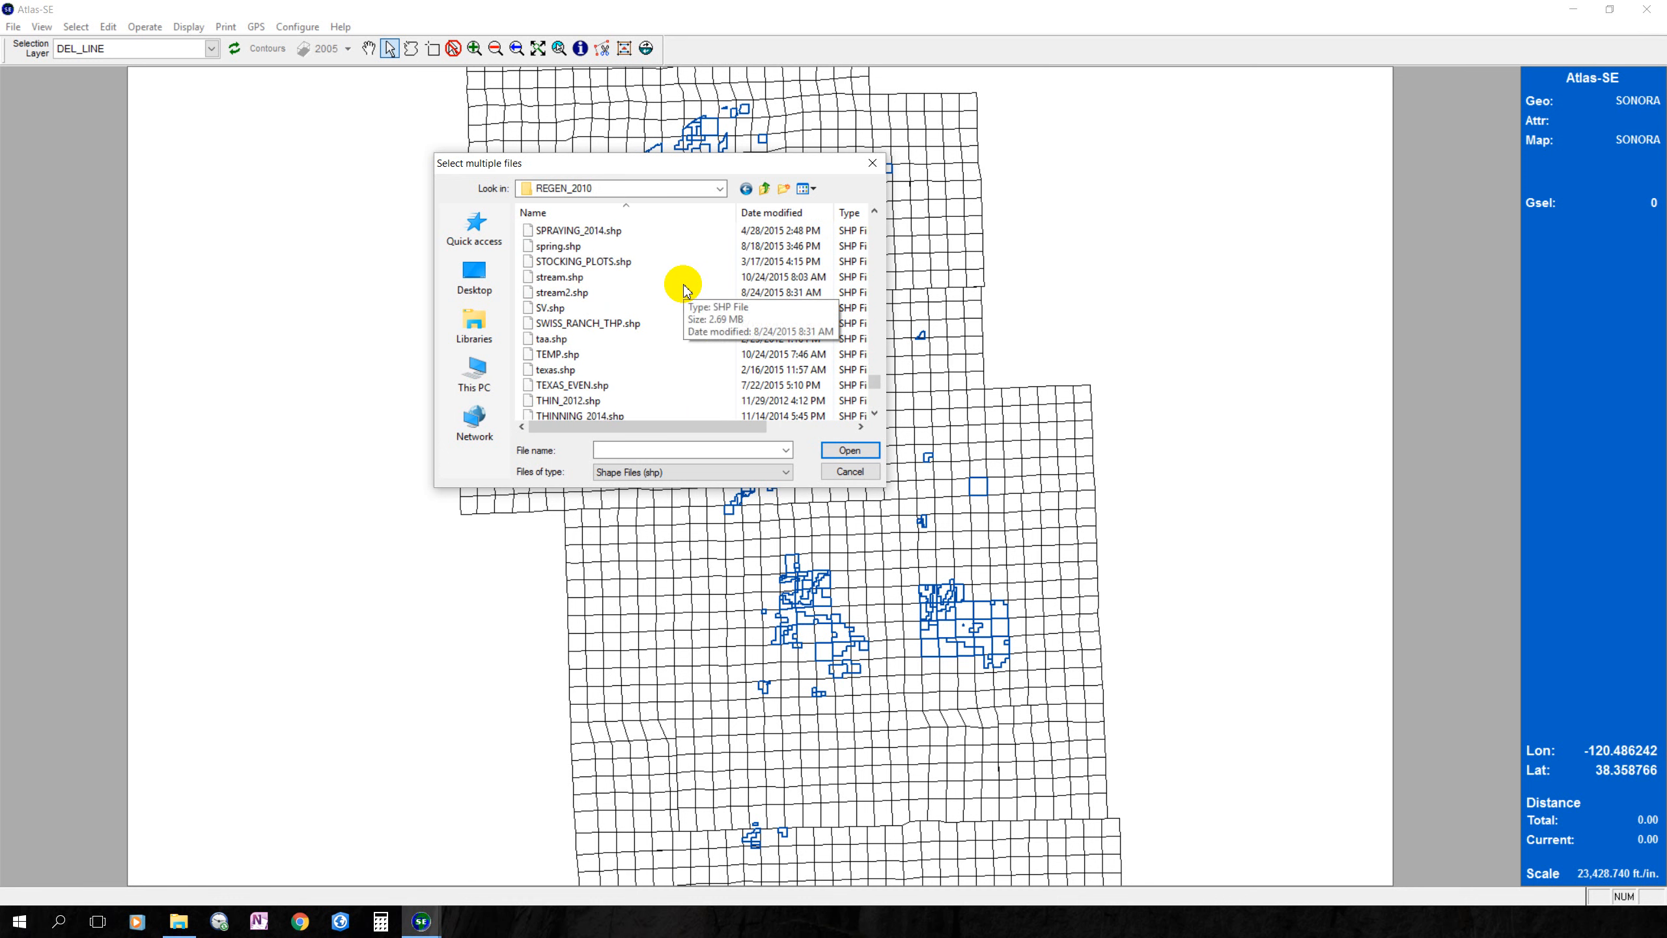
{"action": "left_click", "coordinate": [566, 212]}
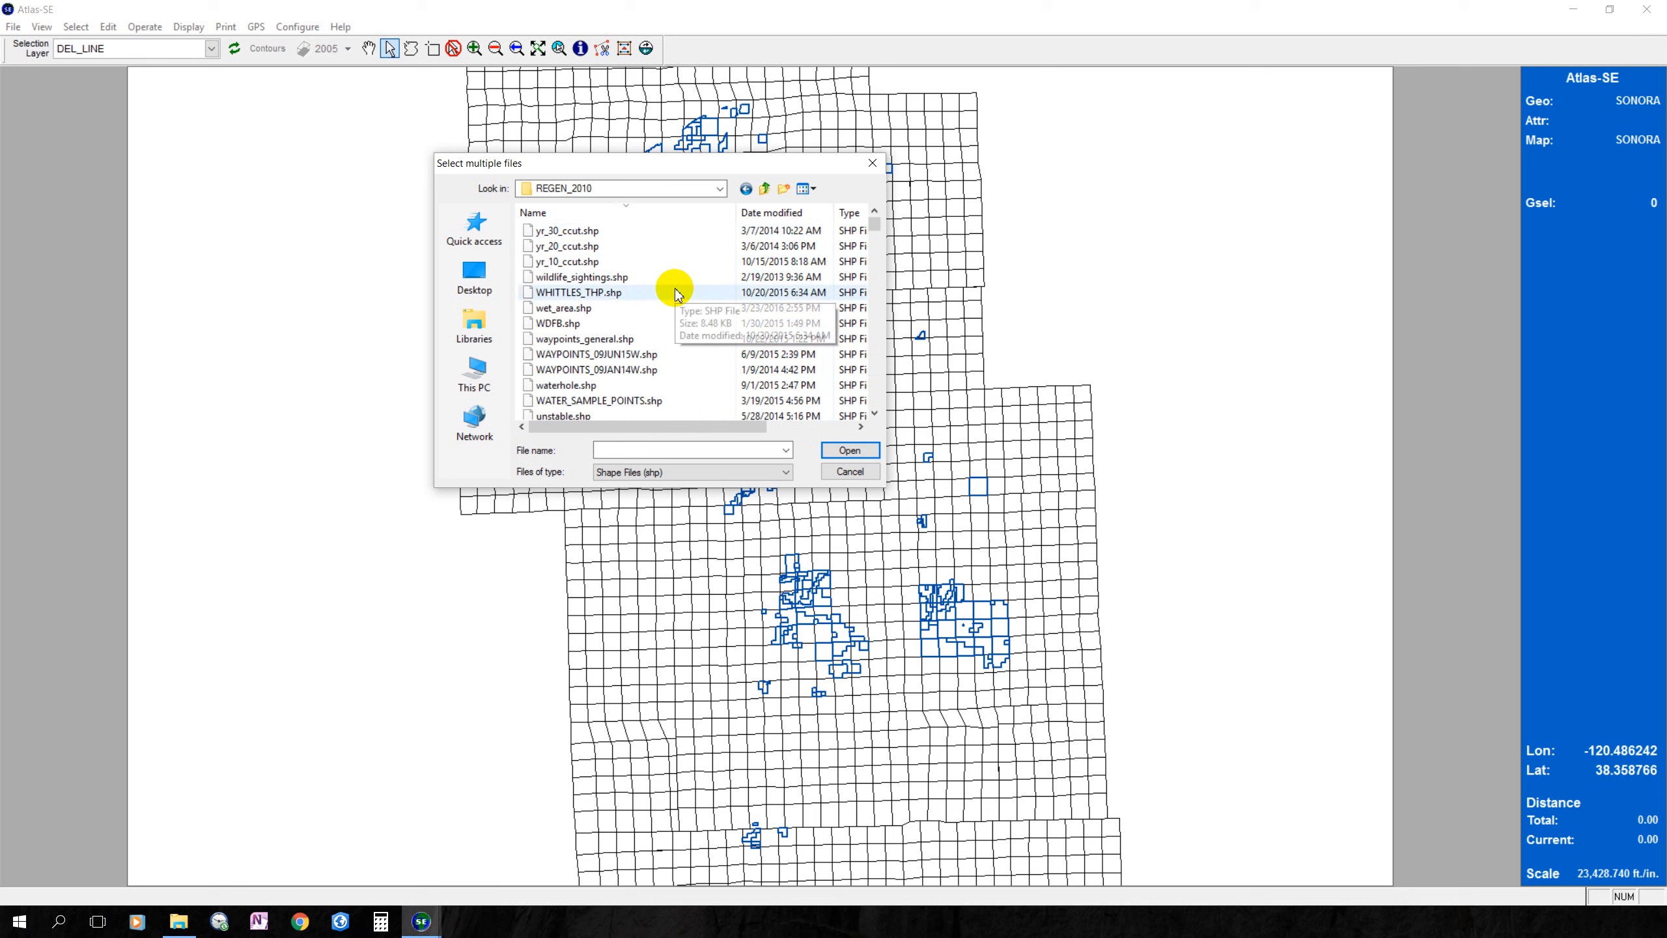
{"action": "scroll", "coordinate": [657, 279], "scroll_direction": "down", "scroll_amount": 4}
{"action": "left_click", "coordinate": [595, 213]}
{"action": "scroll", "coordinate": [669, 316], "scroll_direction": "down", "scroll_amount": 20}
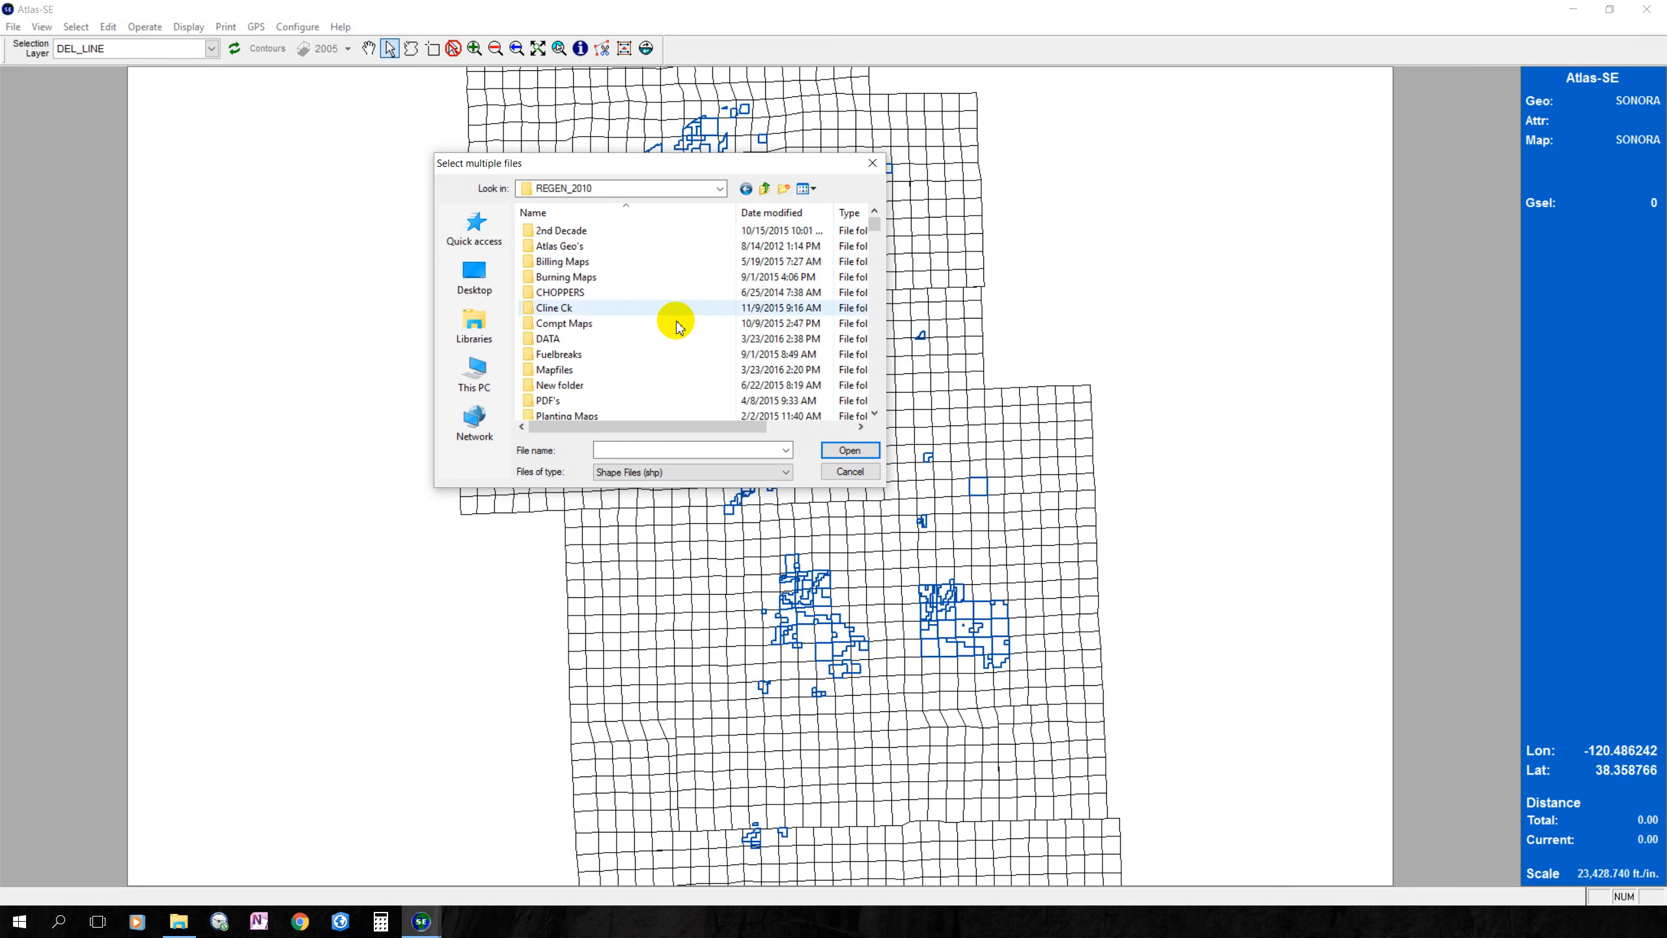
{"action": "scroll", "coordinate": [670, 323], "scroll_direction": "down", "scroll_amount": 15}
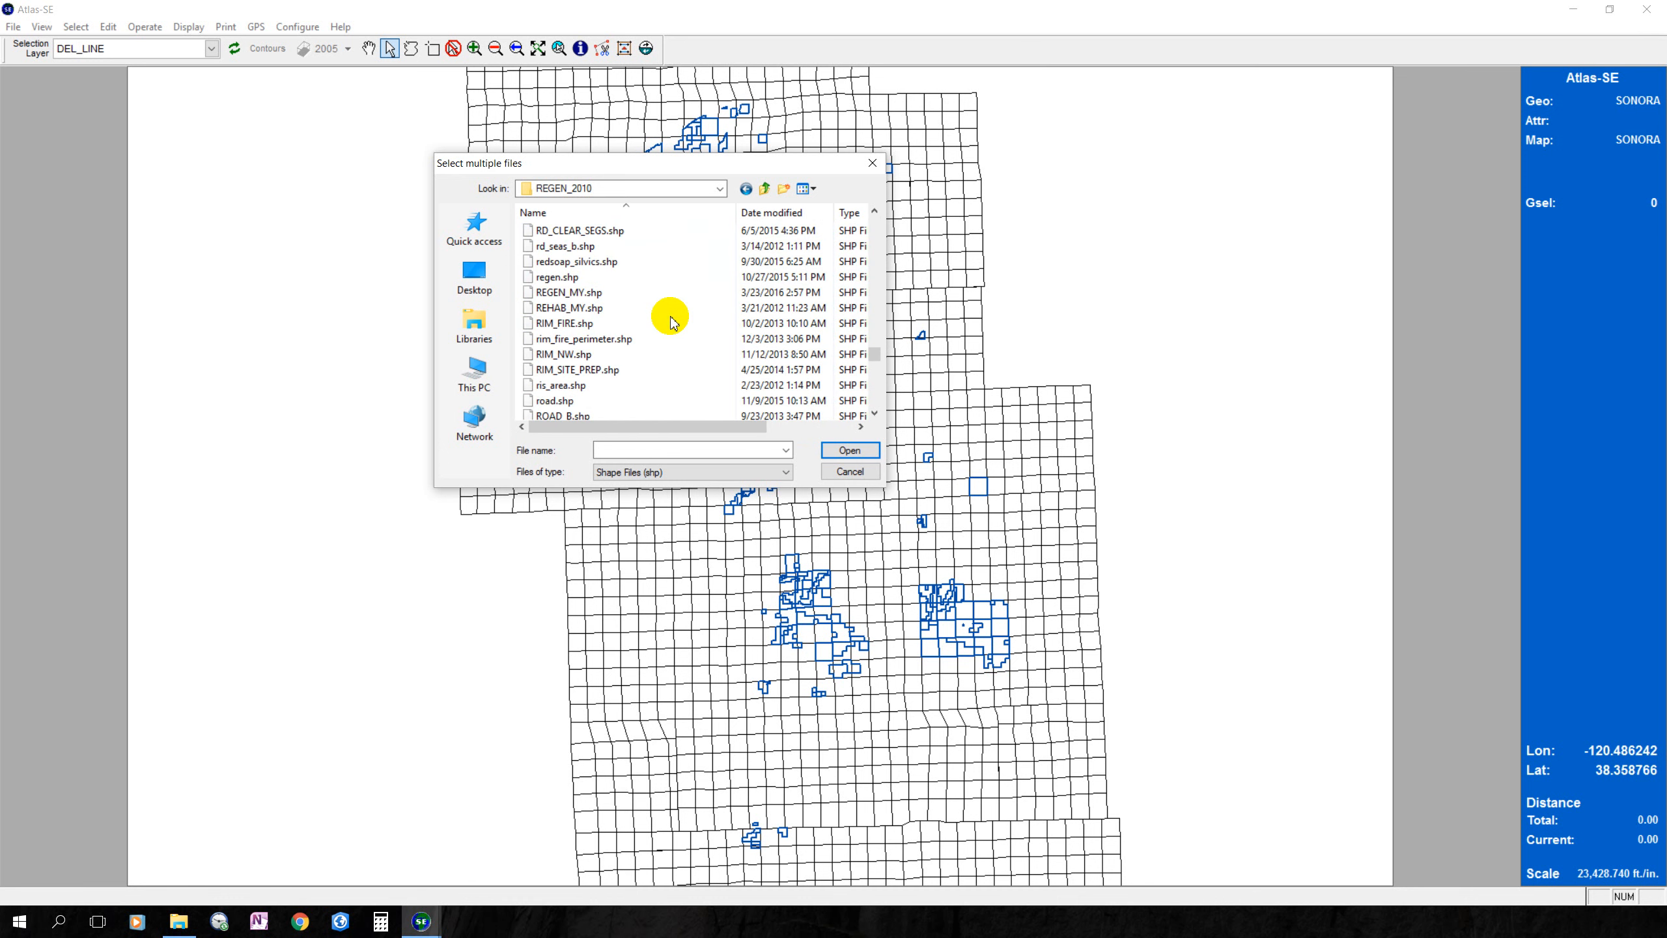
{"action": "scroll", "coordinate": [670, 323], "scroll_direction": "down", "scroll_amount": 3}
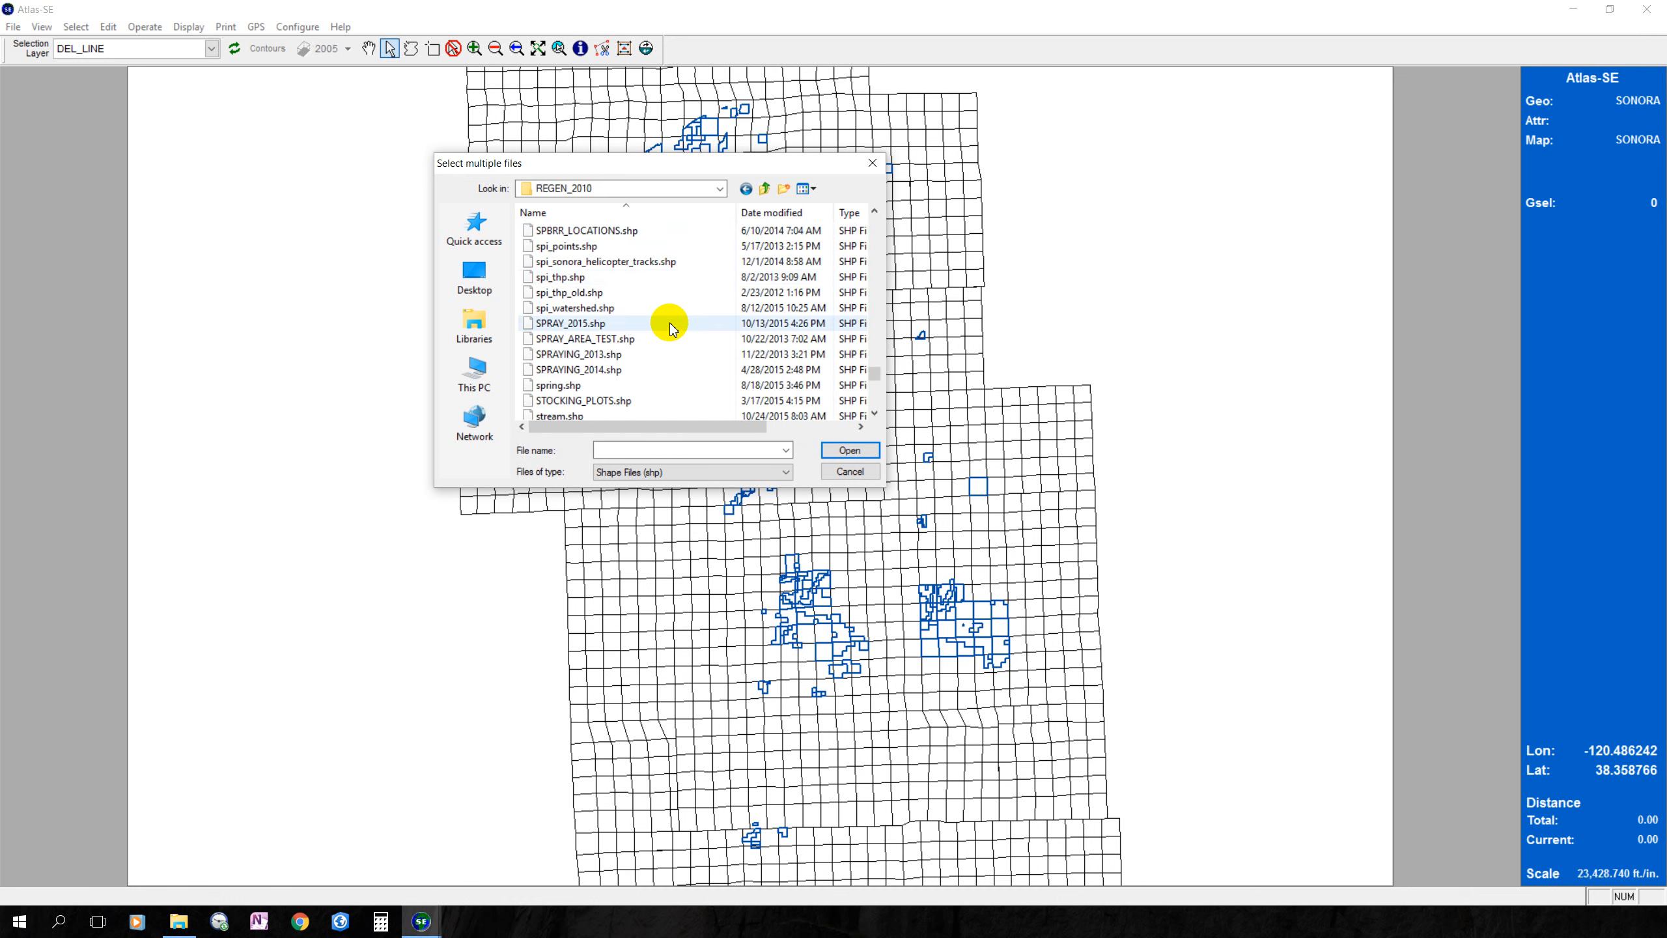
{"action": "scroll", "coordinate": [664, 332], "scroll_direction": "down", "scroll_amount": 2}
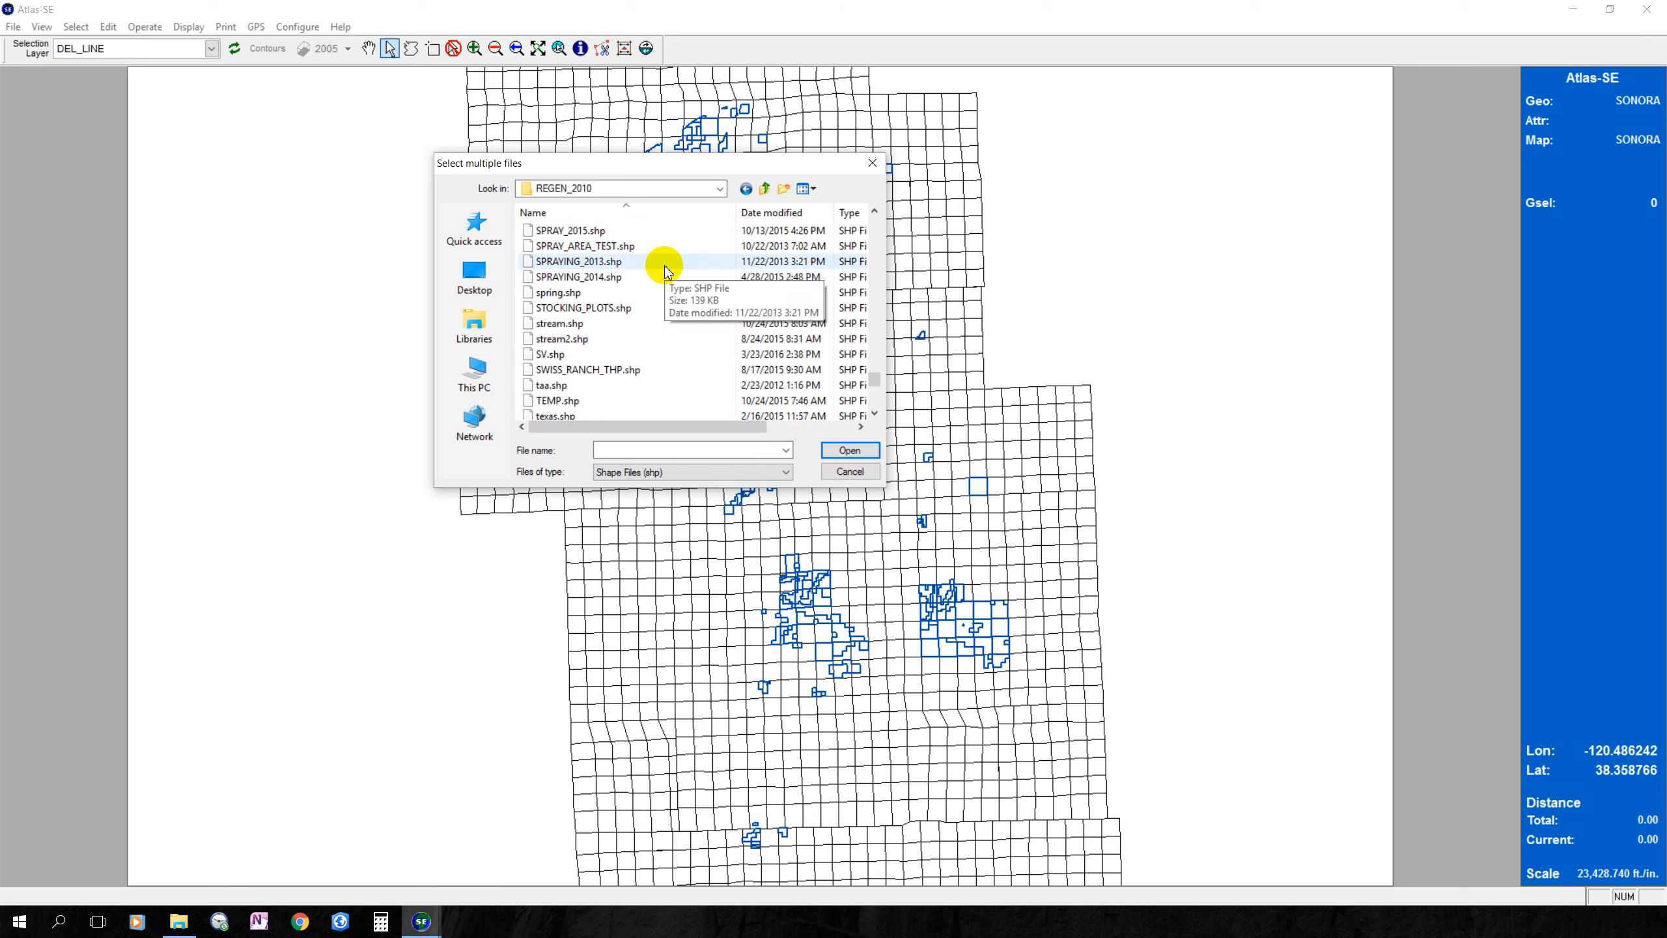
{"action": "left_click", "coordinate": [786, 472]}
{"action": "left_click", "coordinate": [742, 496]}
{"action": "scroll", "coordinate": [642, 341], "scroll_direction": "down", "scroll_amount": 20}
{"action": "left_click", "coordinate": [554, 356]}
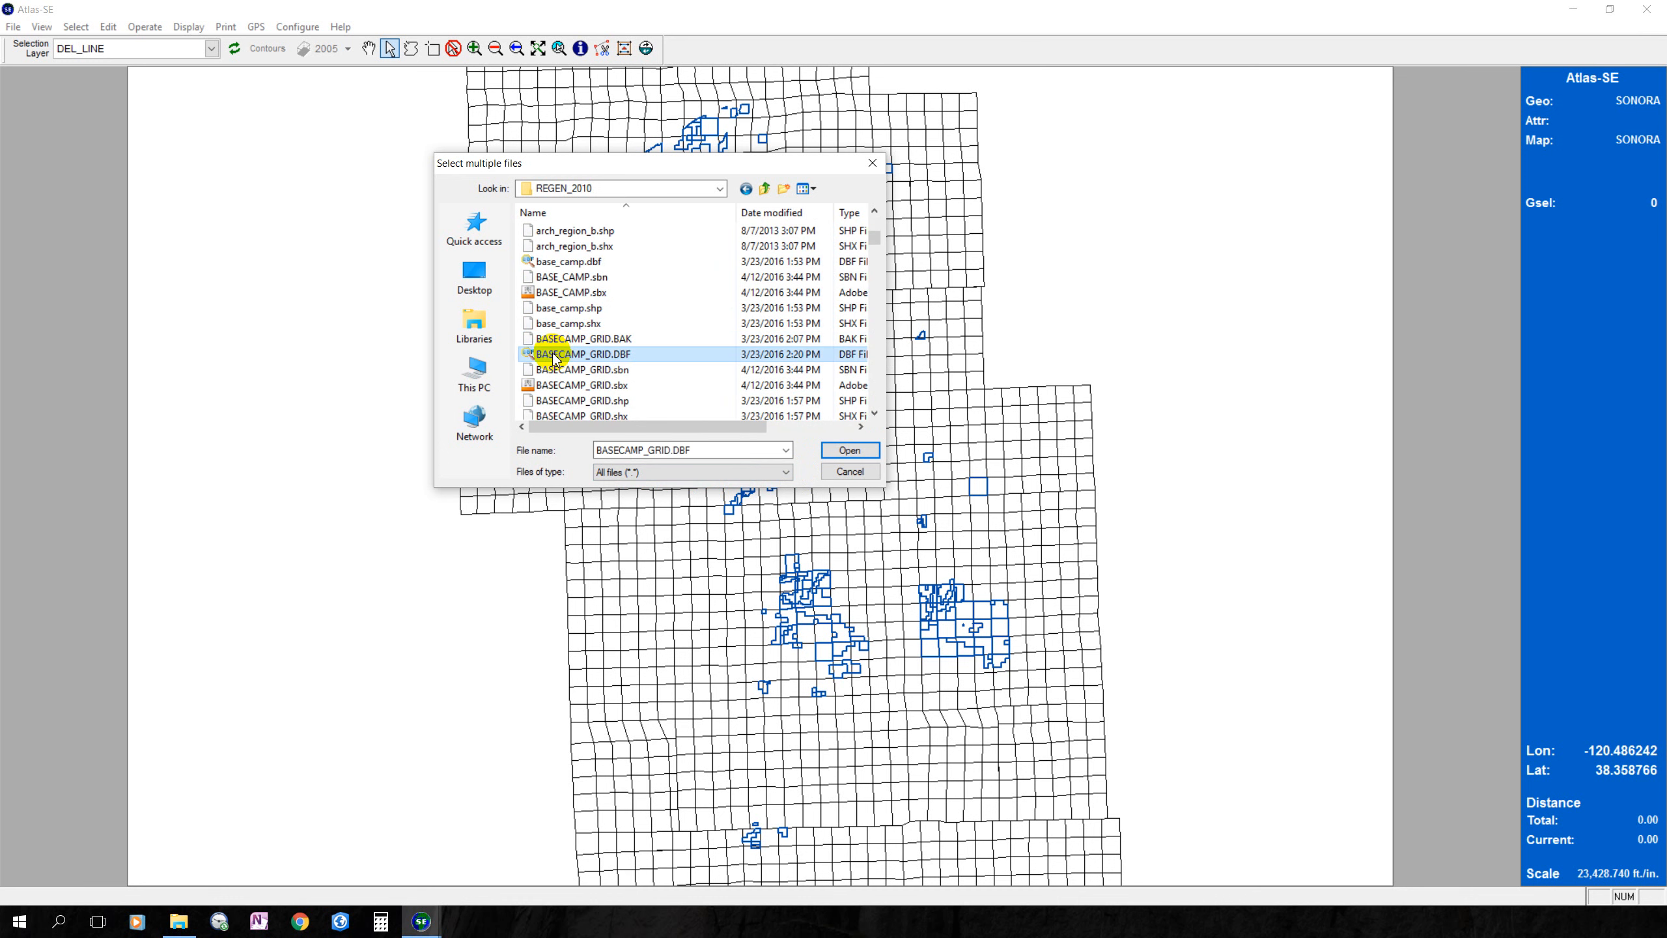
{"action": "key", "text": "s"}
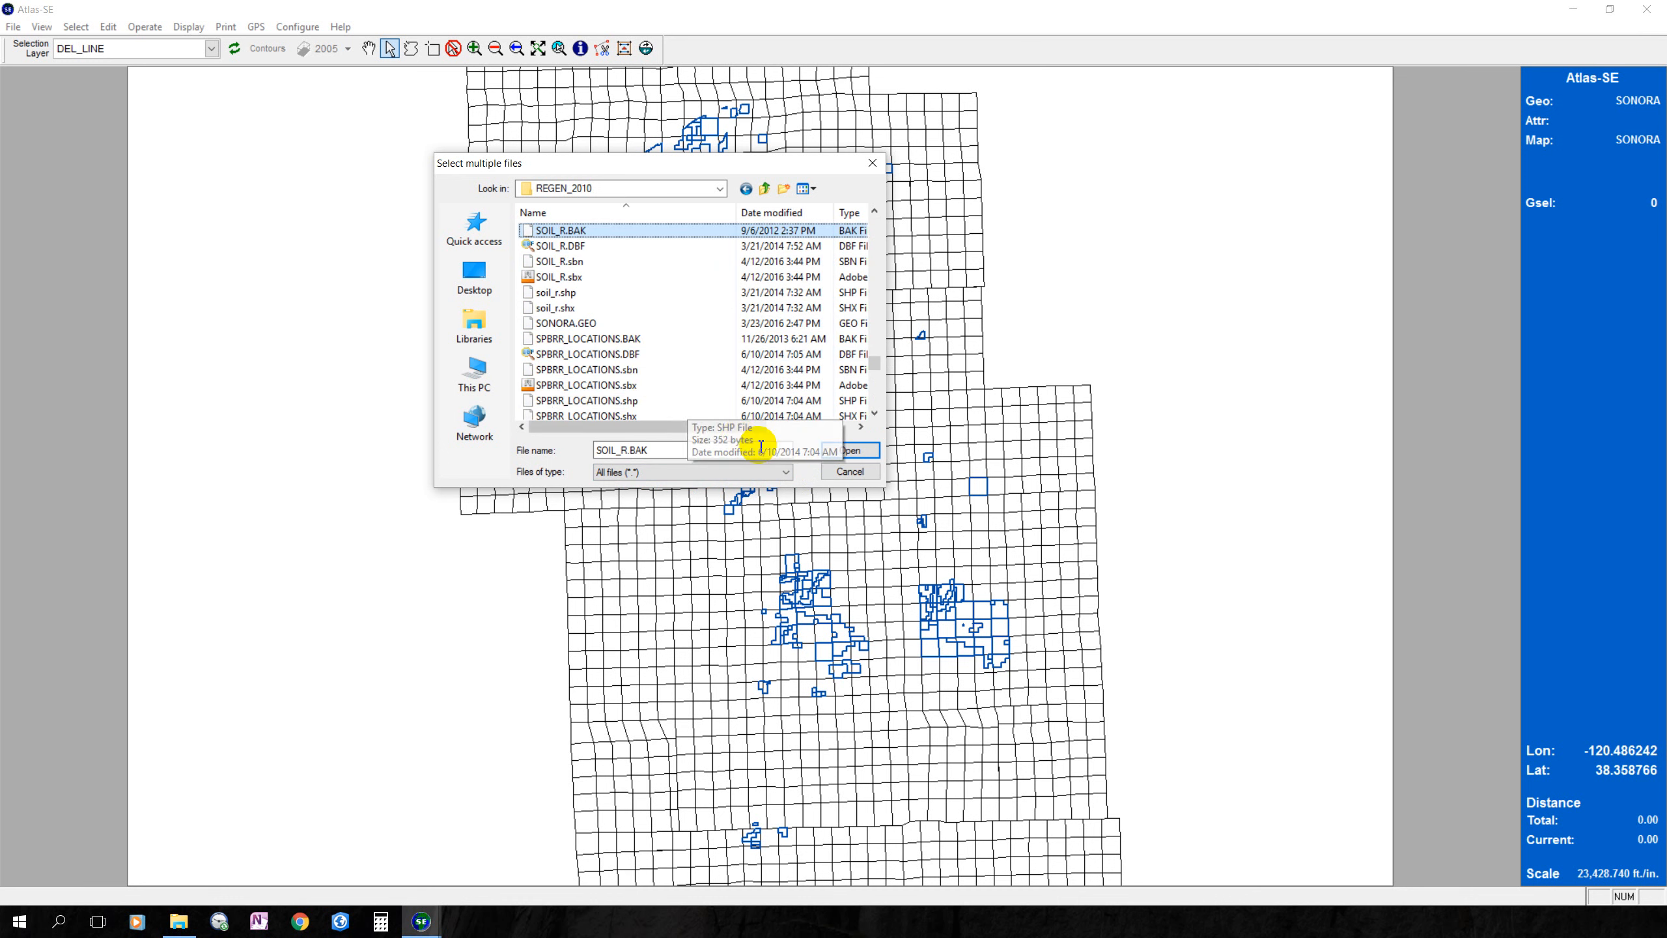
{"action": "left_click", "coordinate": [786, 472]}
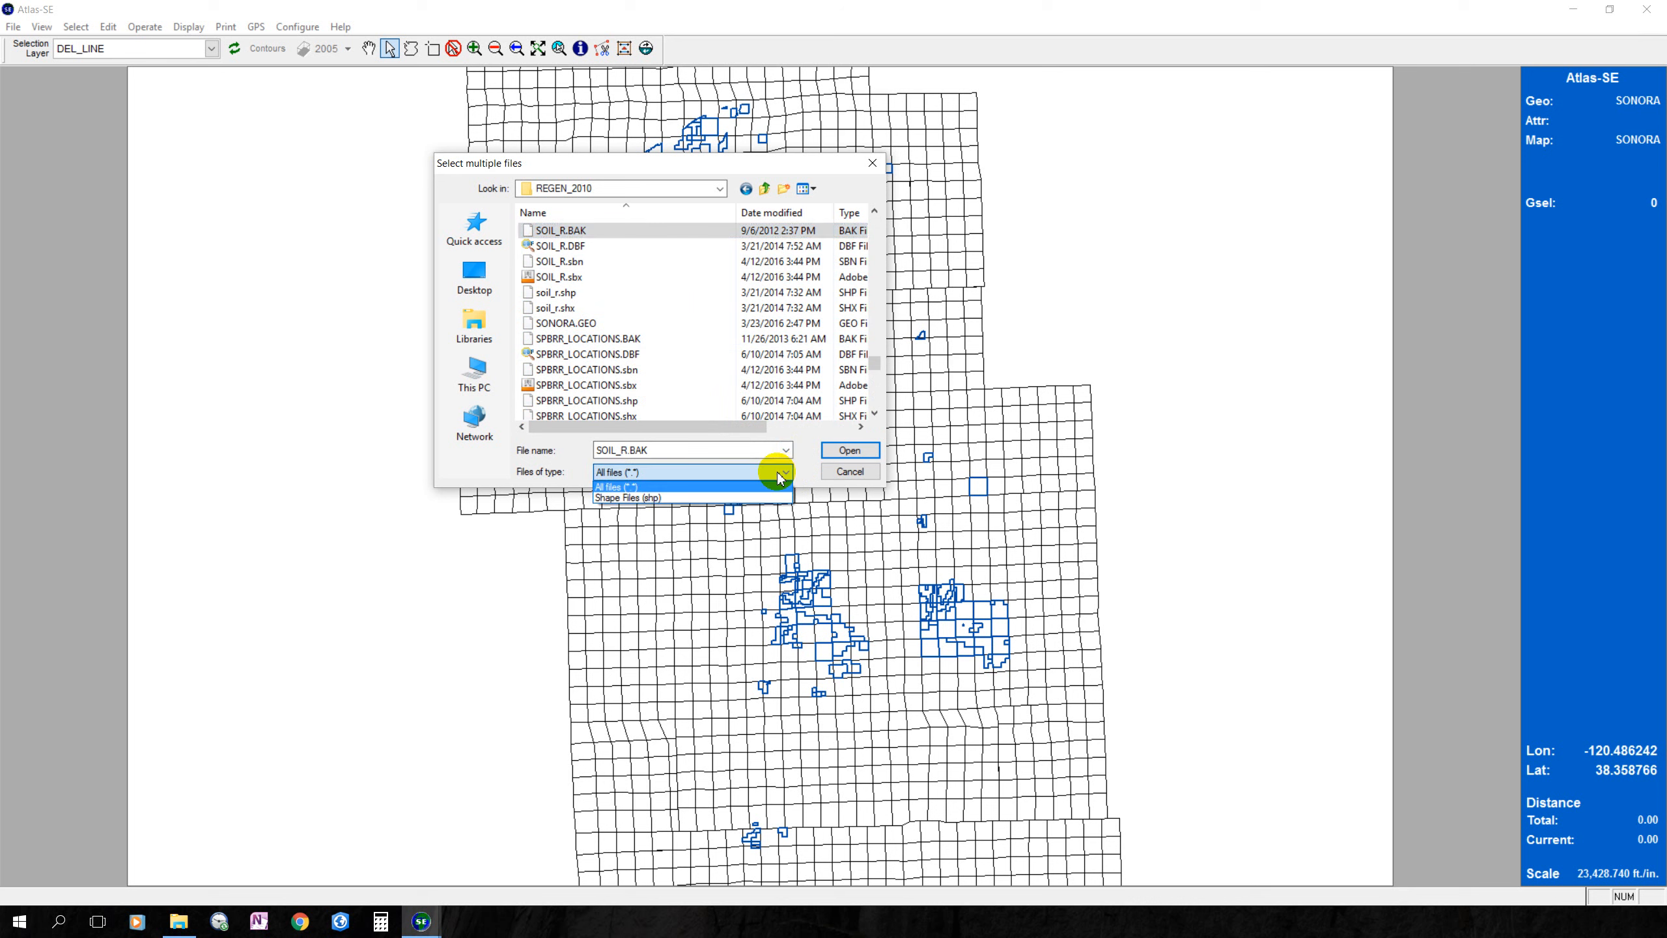
{"action": "left_click", "coordinate": [675, 505]}
Limit the REGEN_2010 file list to shapefiles and browse the names for layers to import.
{"action": "scroll", "coordinate": [662, 302], "scroll_direction": "down", "scroll_amount": 5}
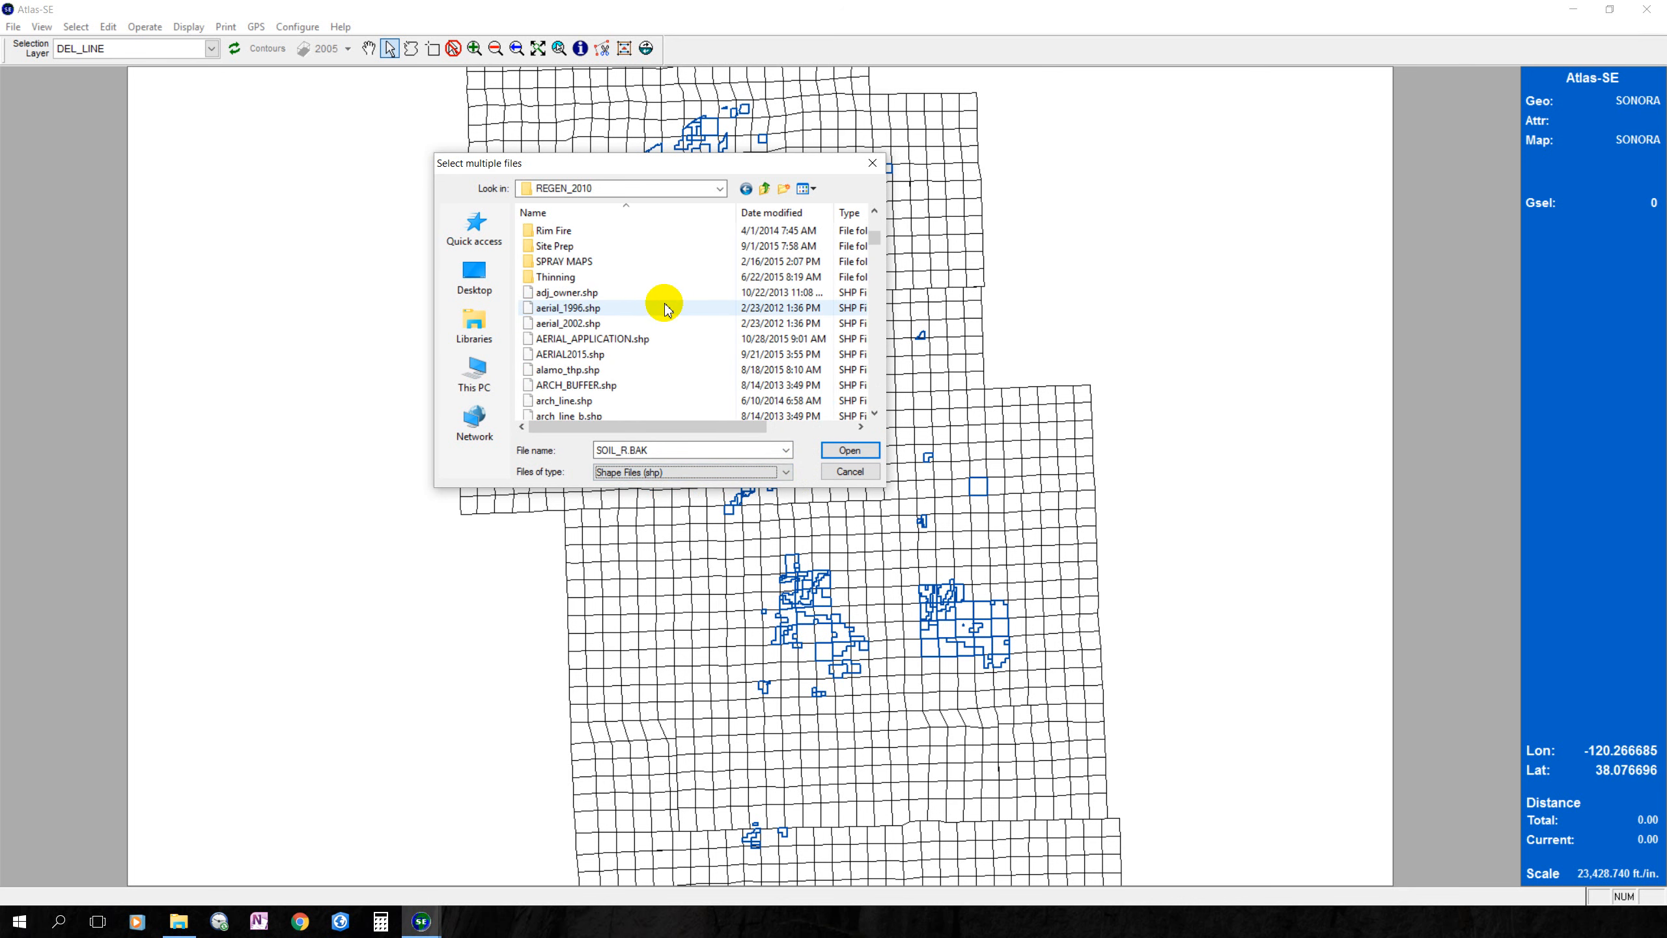
{"action": "scroll", "coordinate": [665, 308], "scroll_direction": "down", "scroll_amount": 4}
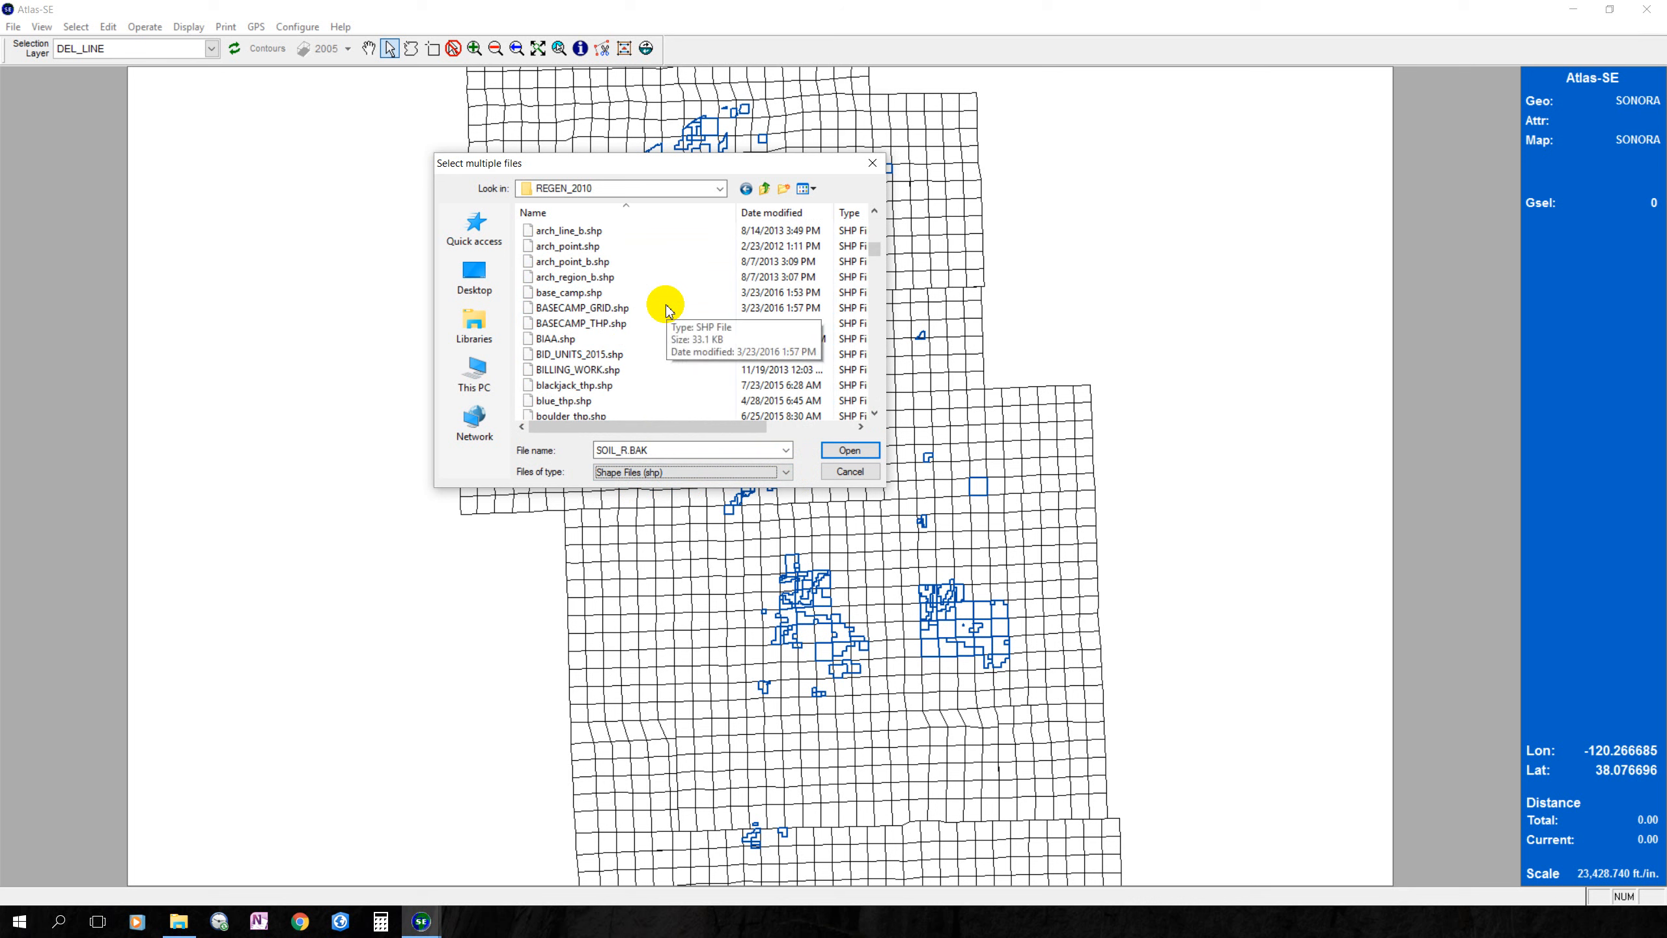
{"action": "scroll", "coordinate": [666, 311], "scroll_direction": "down", "scroll_amount": 5}
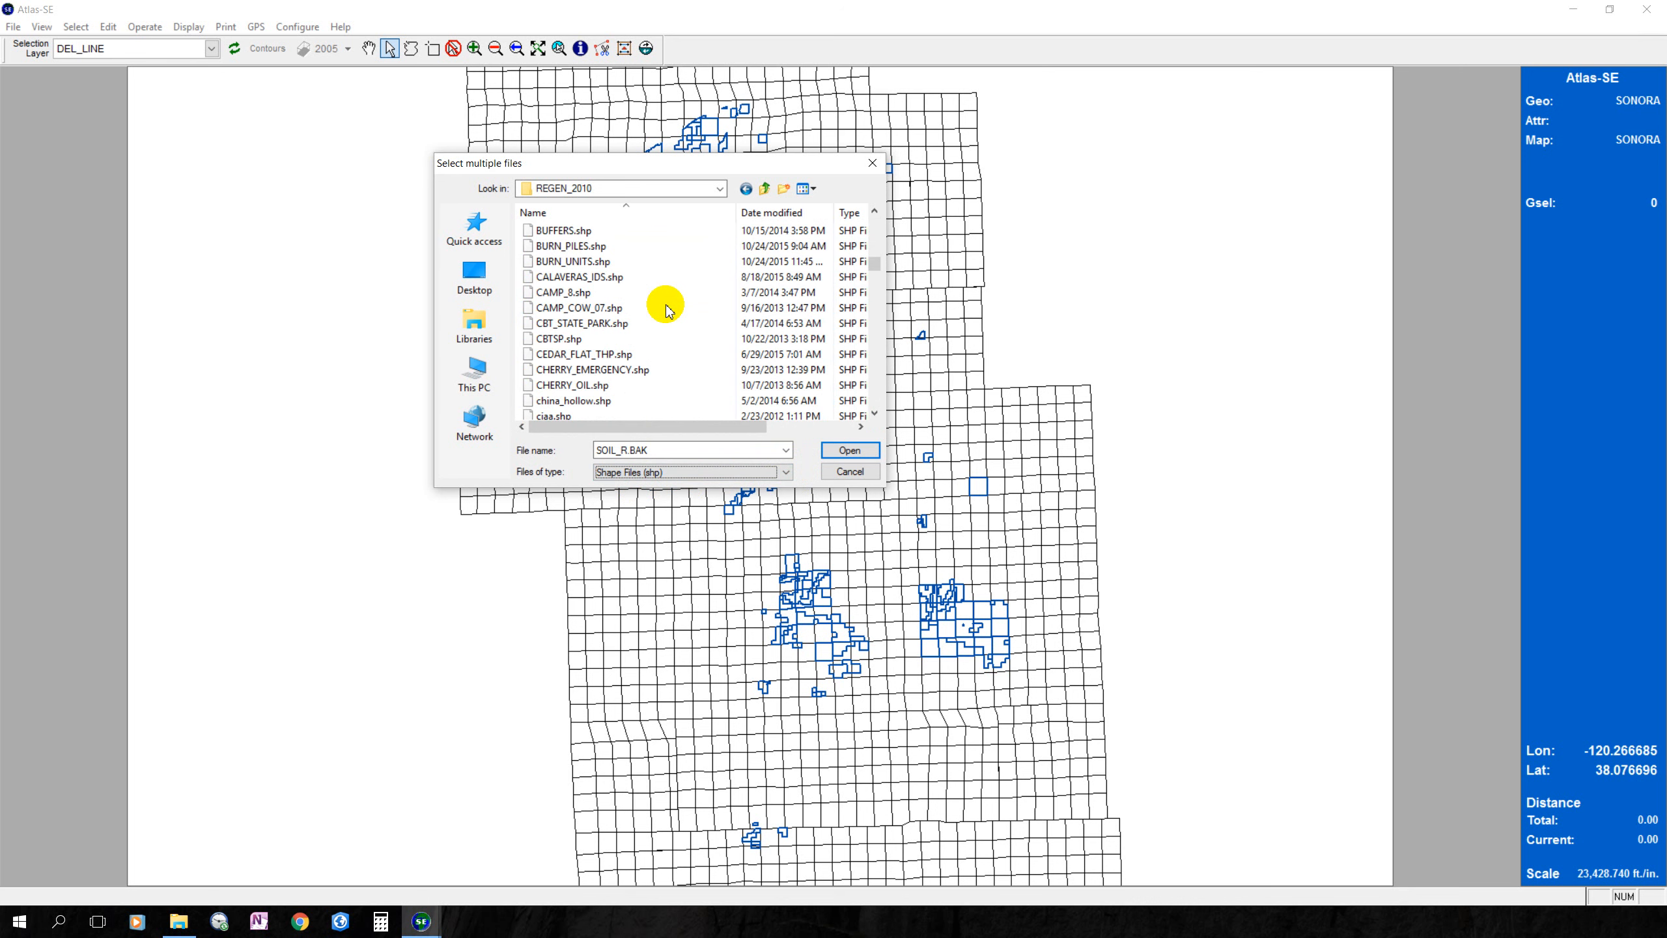
{"action": "scroll", "coordinate": [664, 312], "scroll_direction": "down", "scroll_amount": 4}
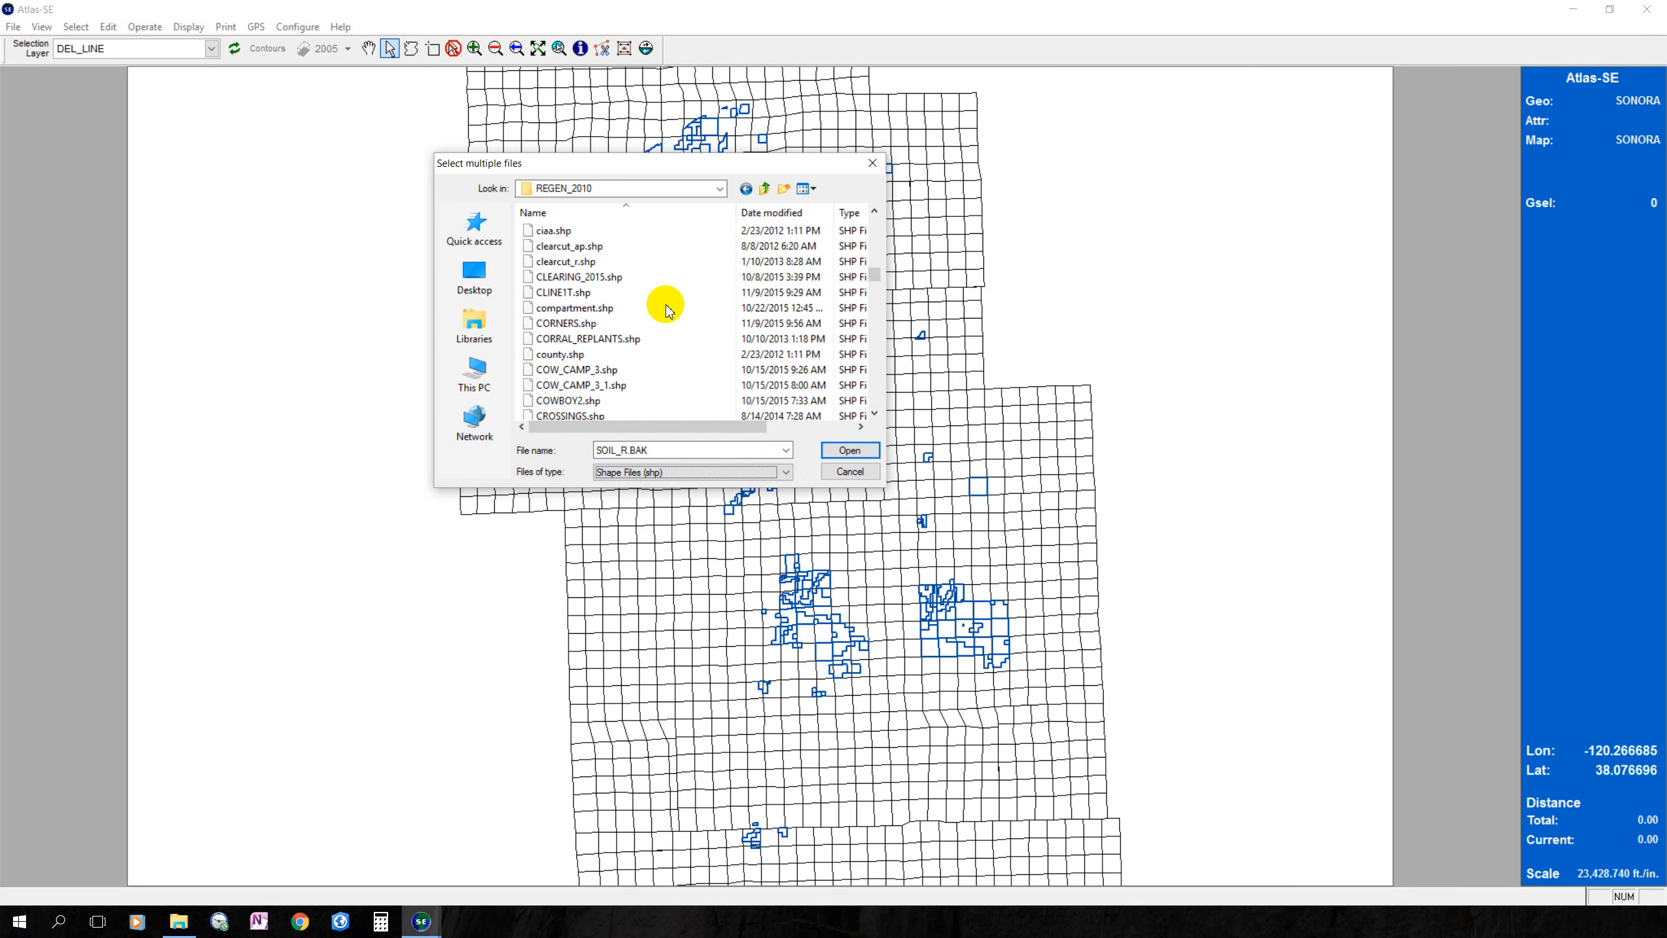
{"action": "left_click", "coordinate": [618, 309]}
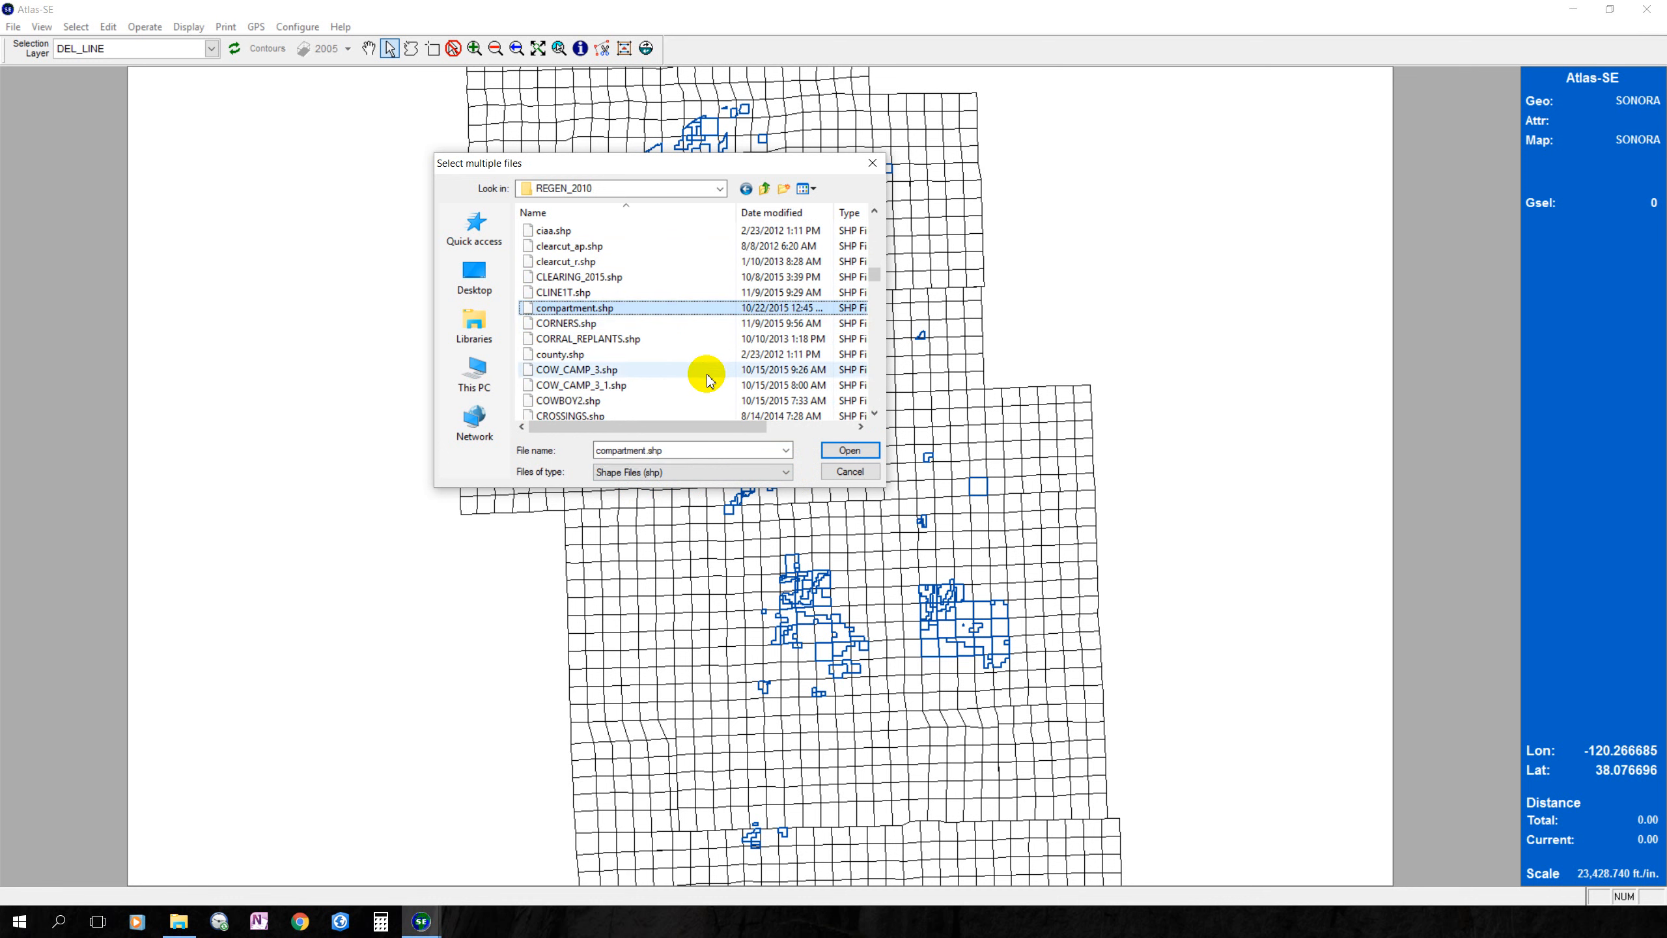
{"action": "scroll", "coordinate": [706, 380], "scroll_direction": "down", "scroll_amount": 1}
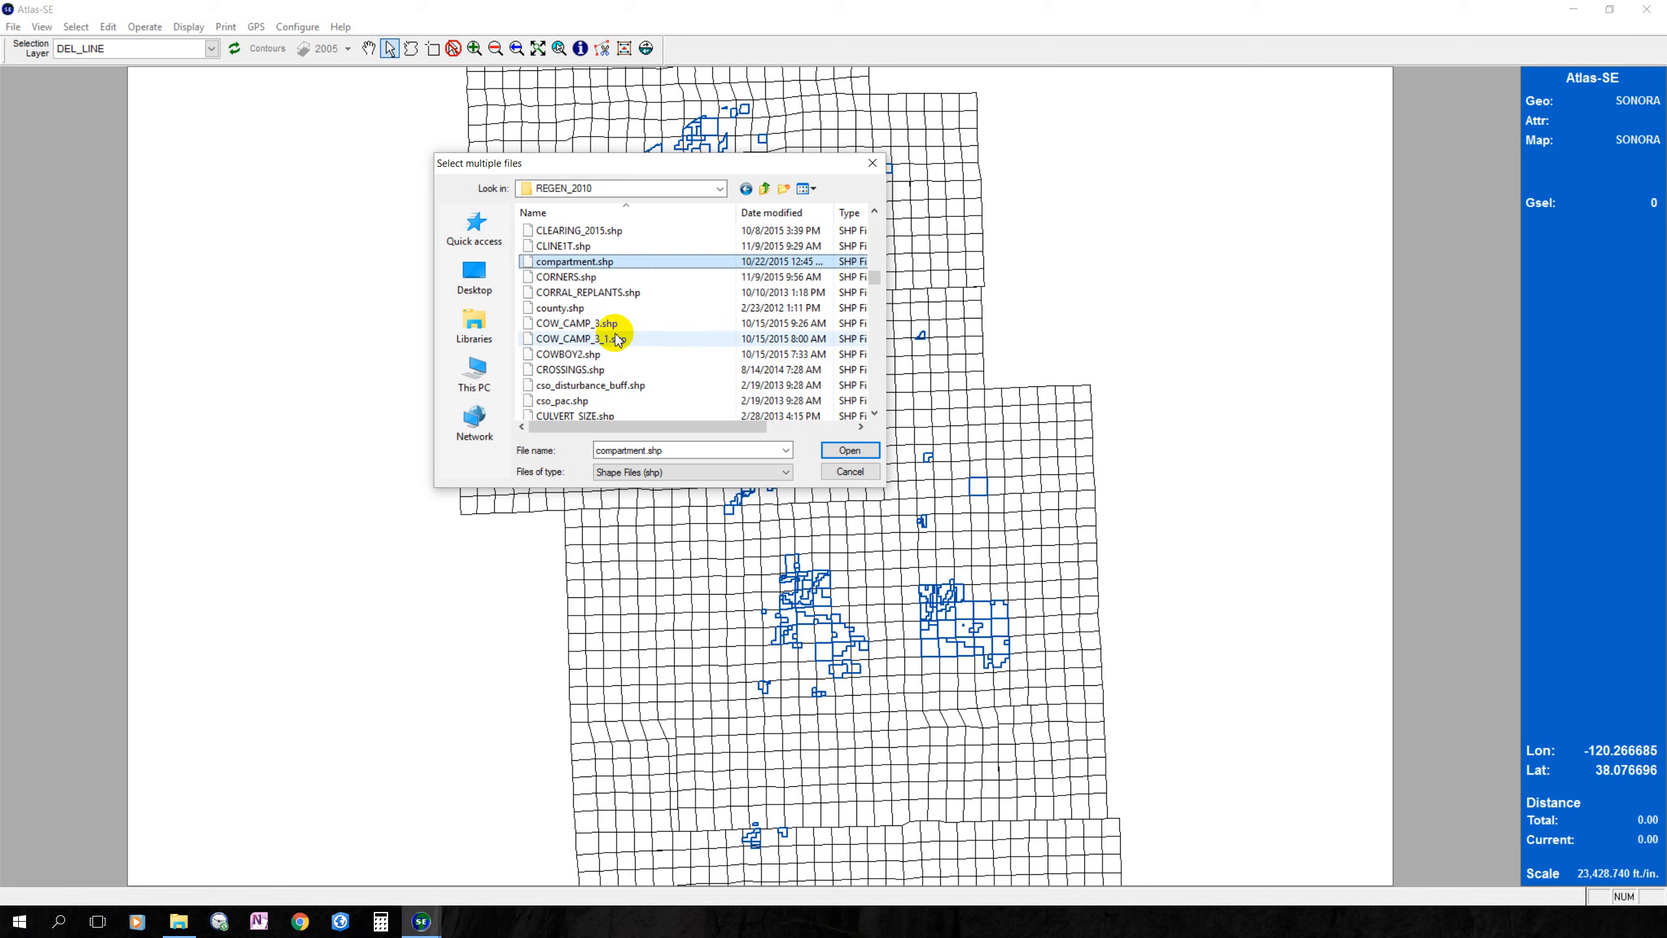
{"action": "left_click", "coordinate": [669, 278], "text": "ctrl"}
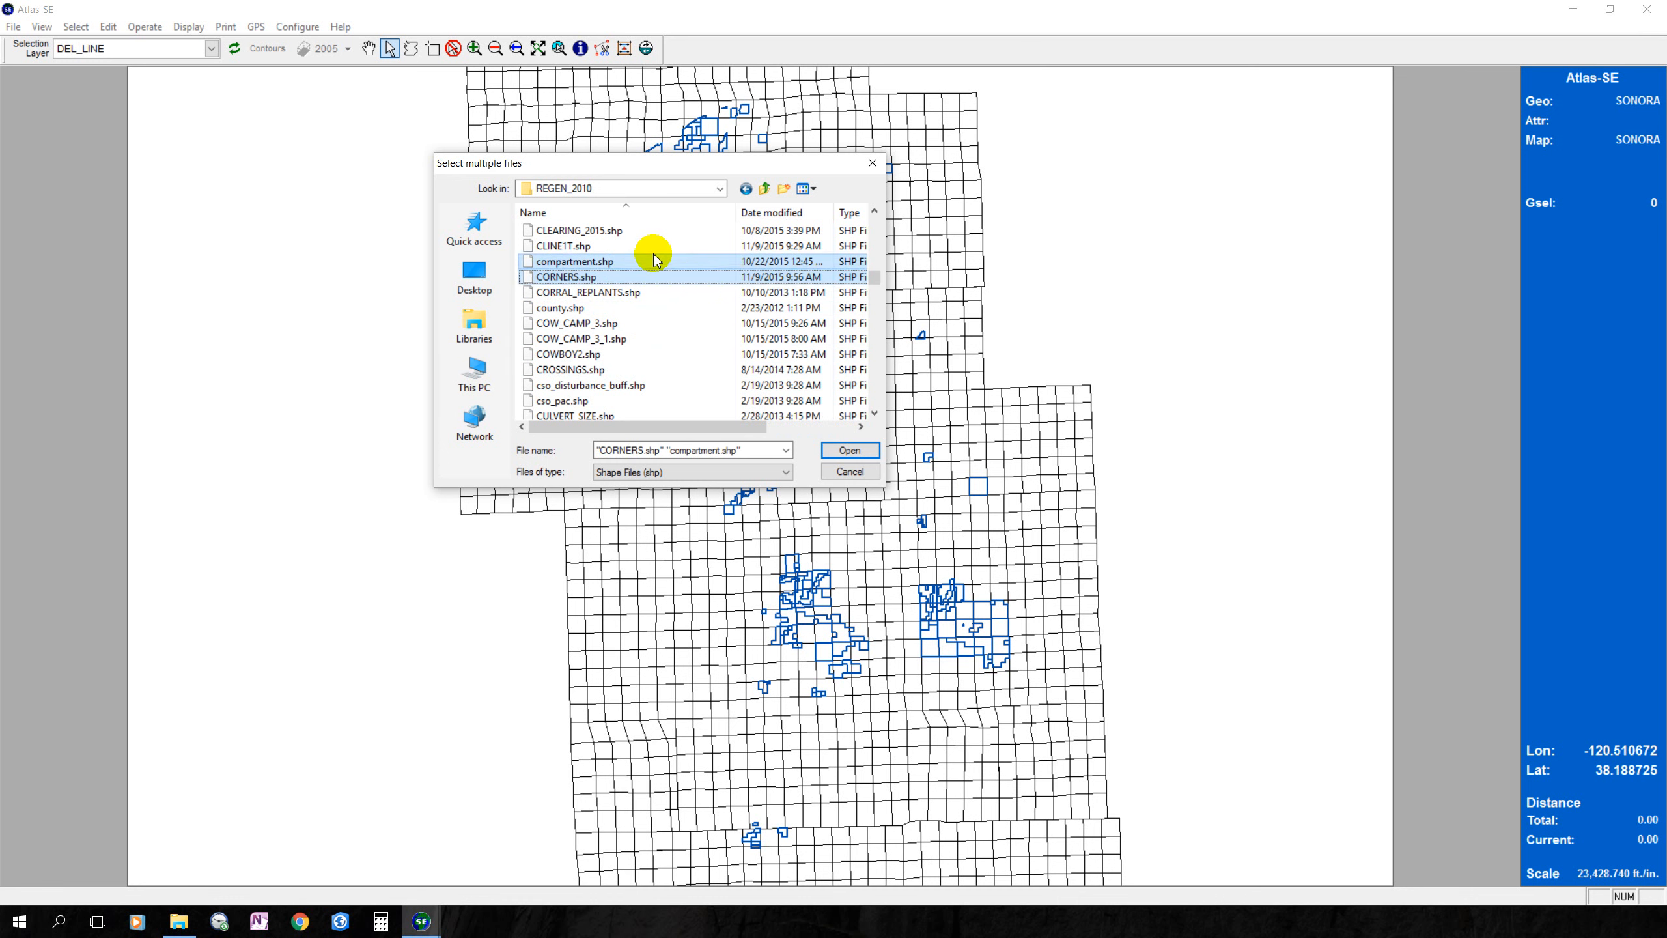
Select BURN_PILES.shp, compartment.shp and CORNERS.shp together as the first shapefiles to import.
{"action": "scroll", "coordinate": [640, 257], "scroll_direction": "up", "scroll_amount": 5}
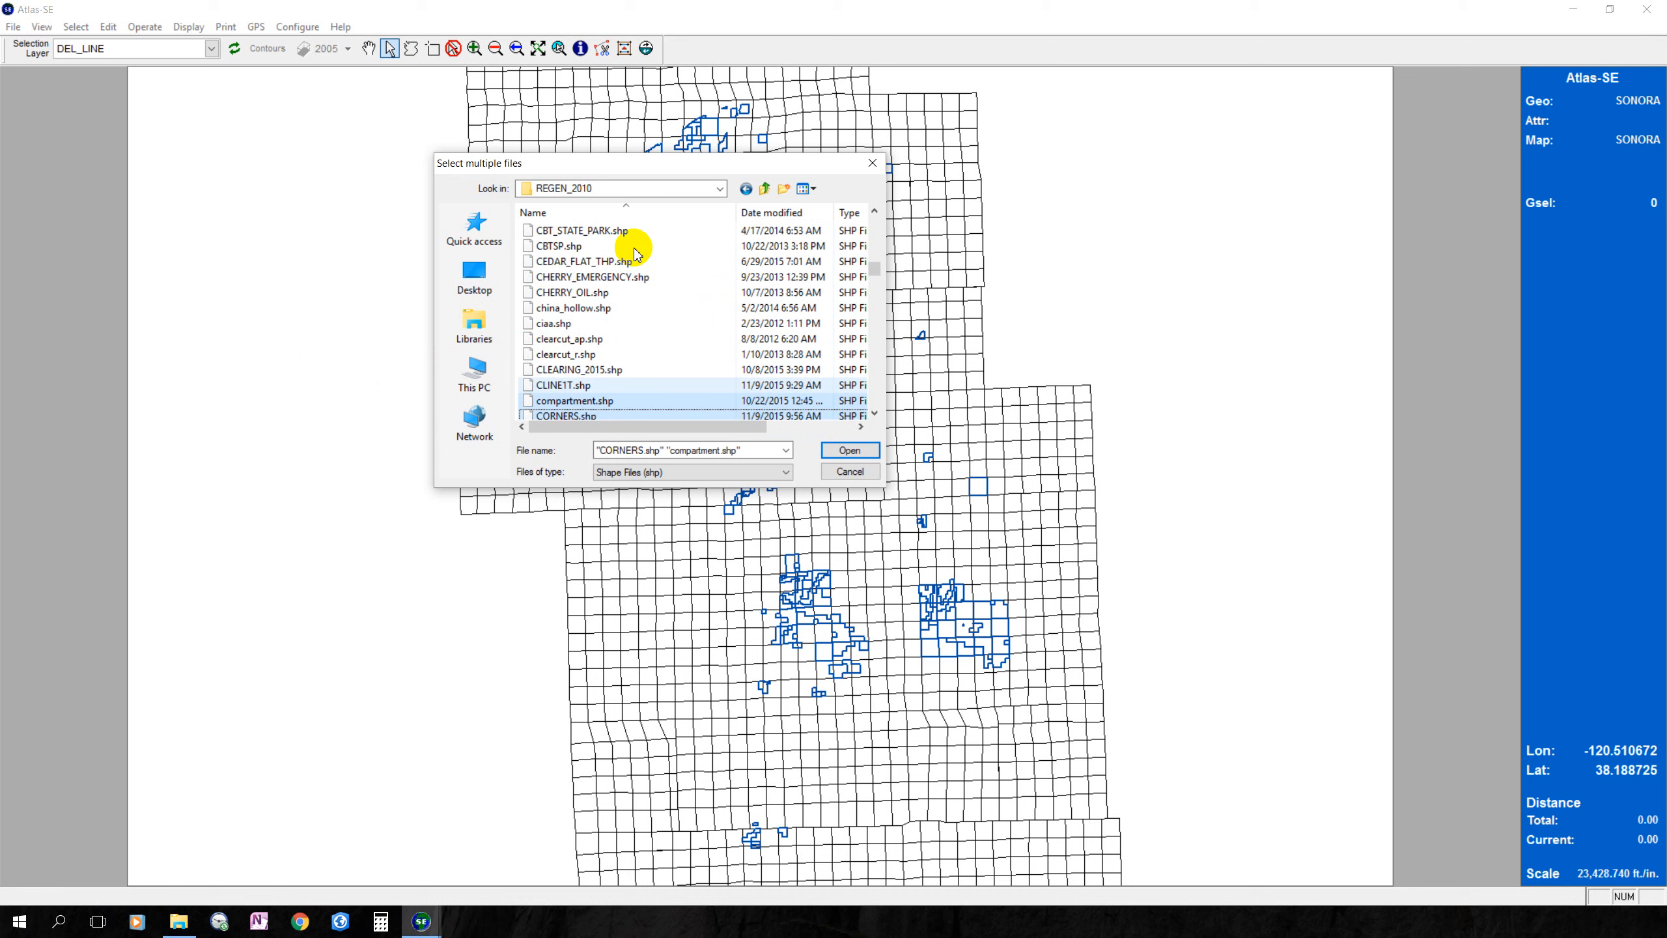
{"action": "left_click", "coordinate": [571, 246], "text": "shift"}
{"action": "left_click", "coordinate": [577, 246]}
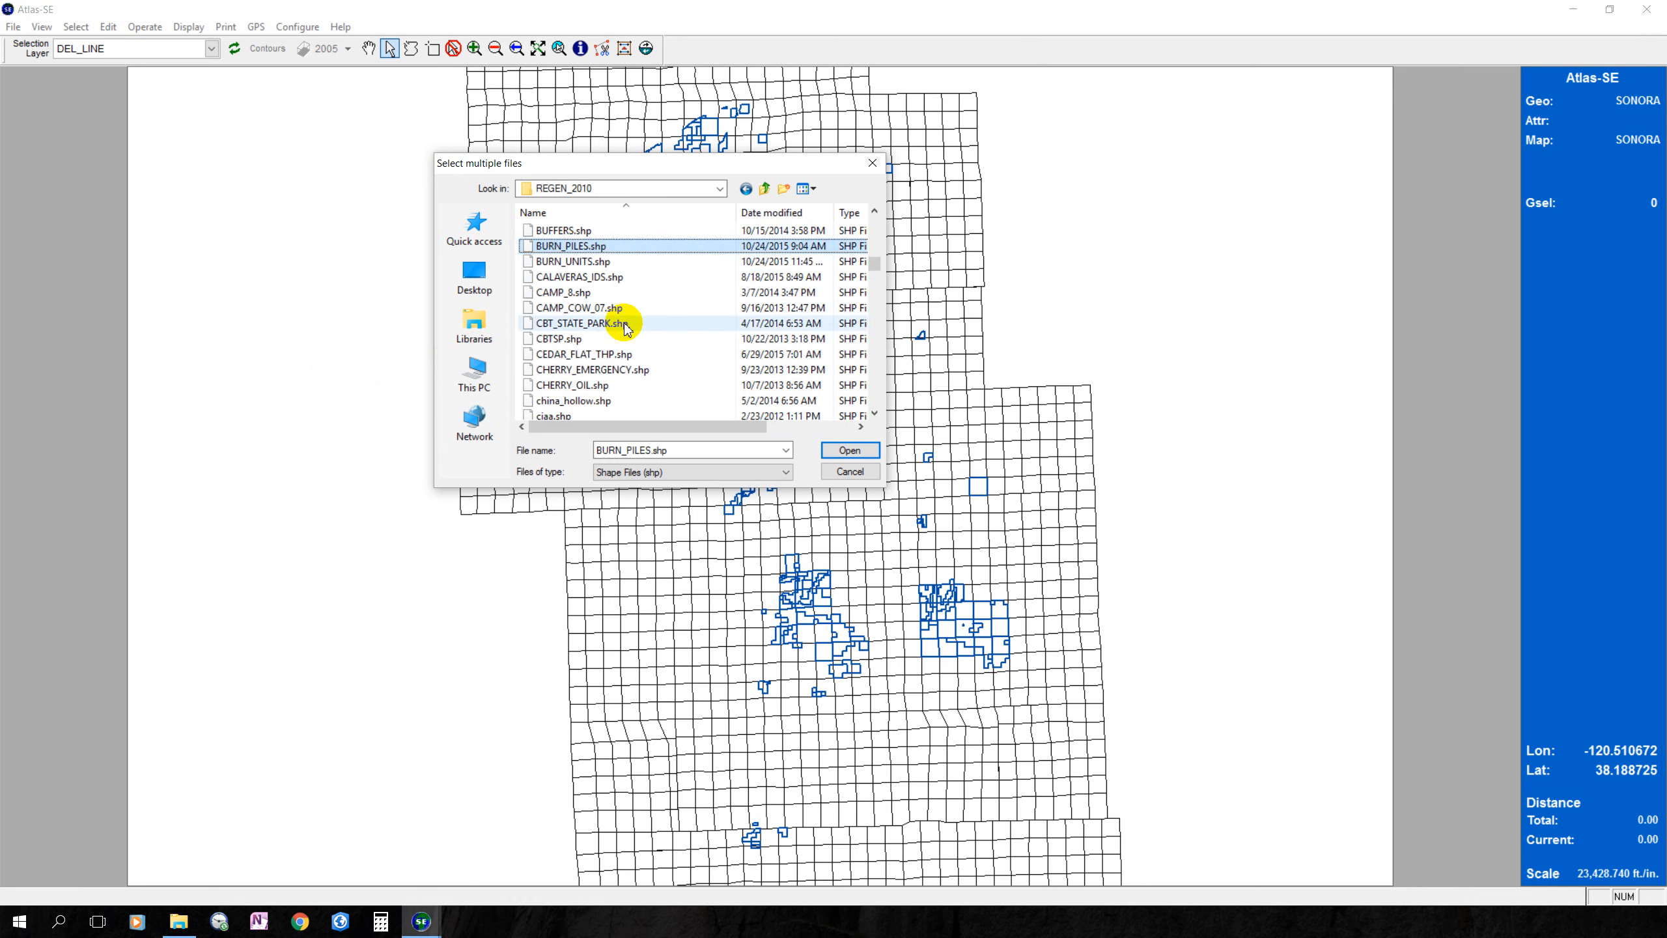
{"action": "scroll", "coordinate": [624, 329], "scroll_direction": "down", "scroll_amount": 3}
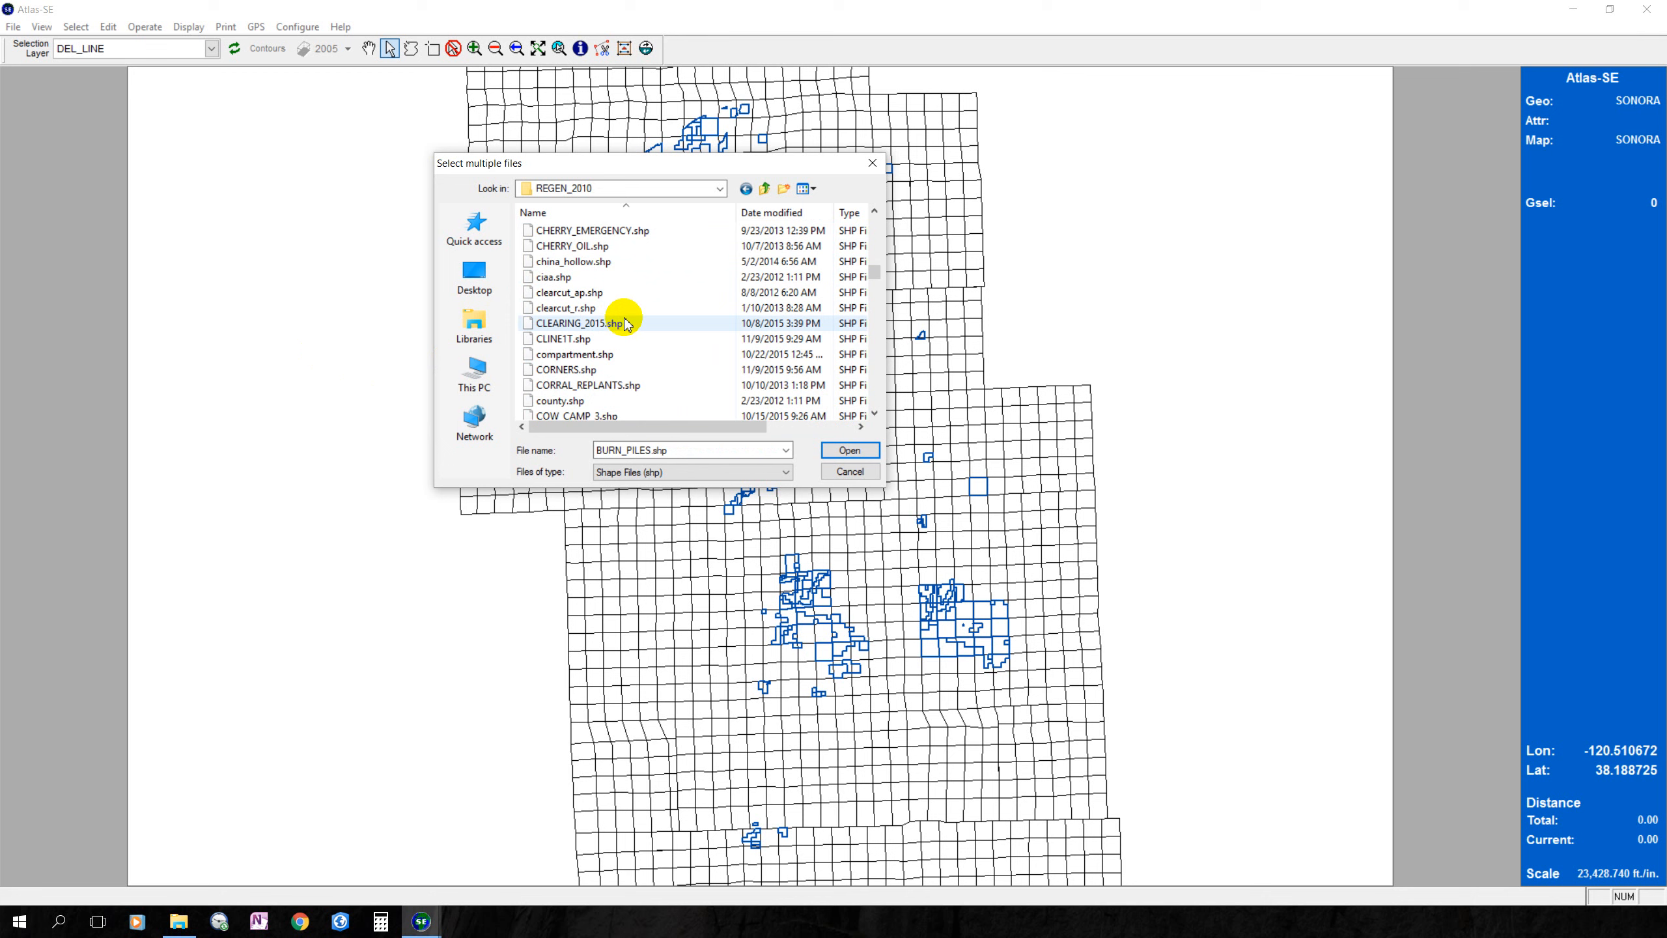
{"action": "scroll", "coordinate": [631, 329], "scroll_direction": "down", "scroll_amount": 4}
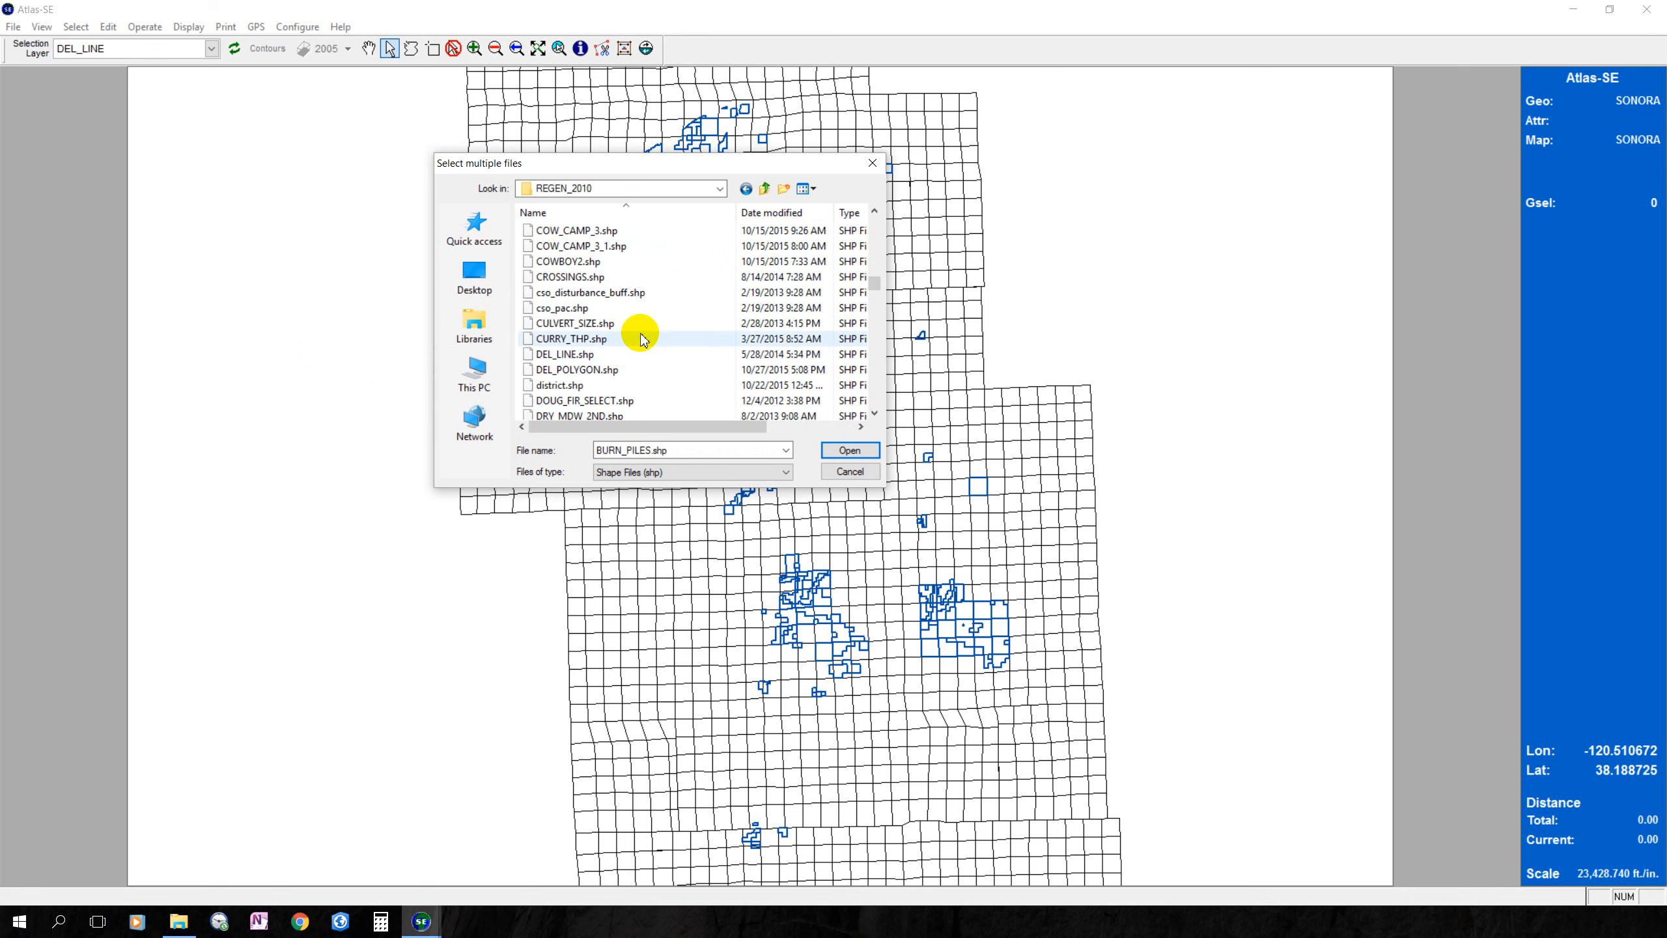
{"action": "scroll", "coordinate": [656, 322], "scroll_direction": "up", "scroll_amount": 3}
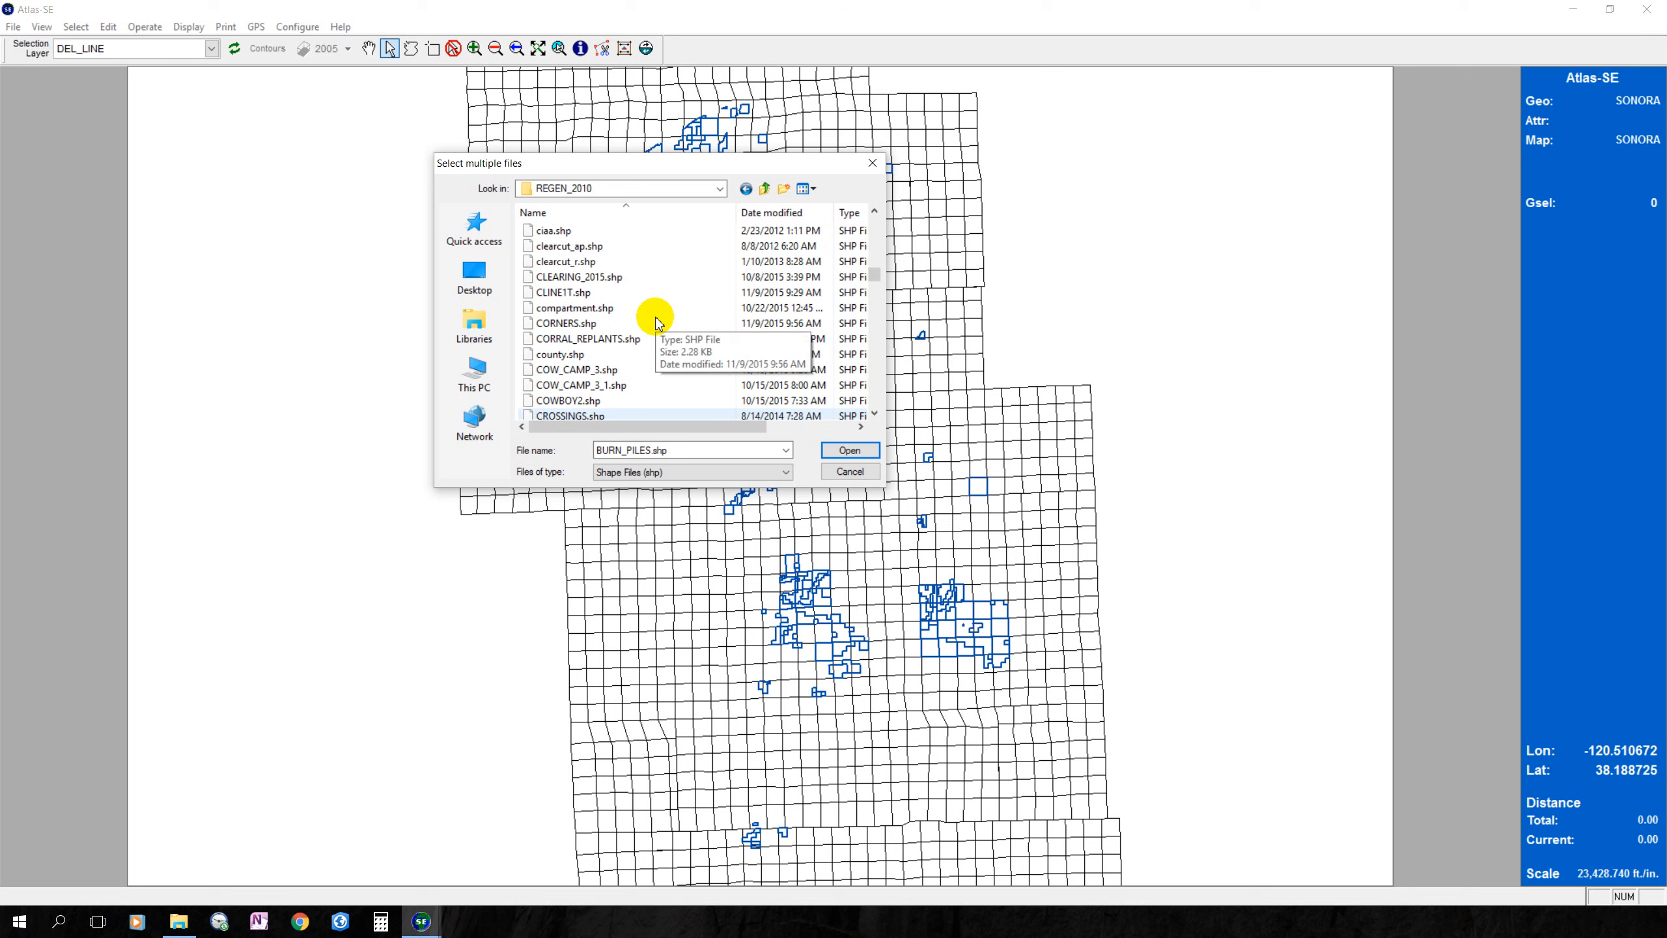
{"action": "left_click", "coordinate": [578, 309], "text": "ctrl"}
{"action": "left_click", "coordinate": [579, 325], "text": "ctrl"}
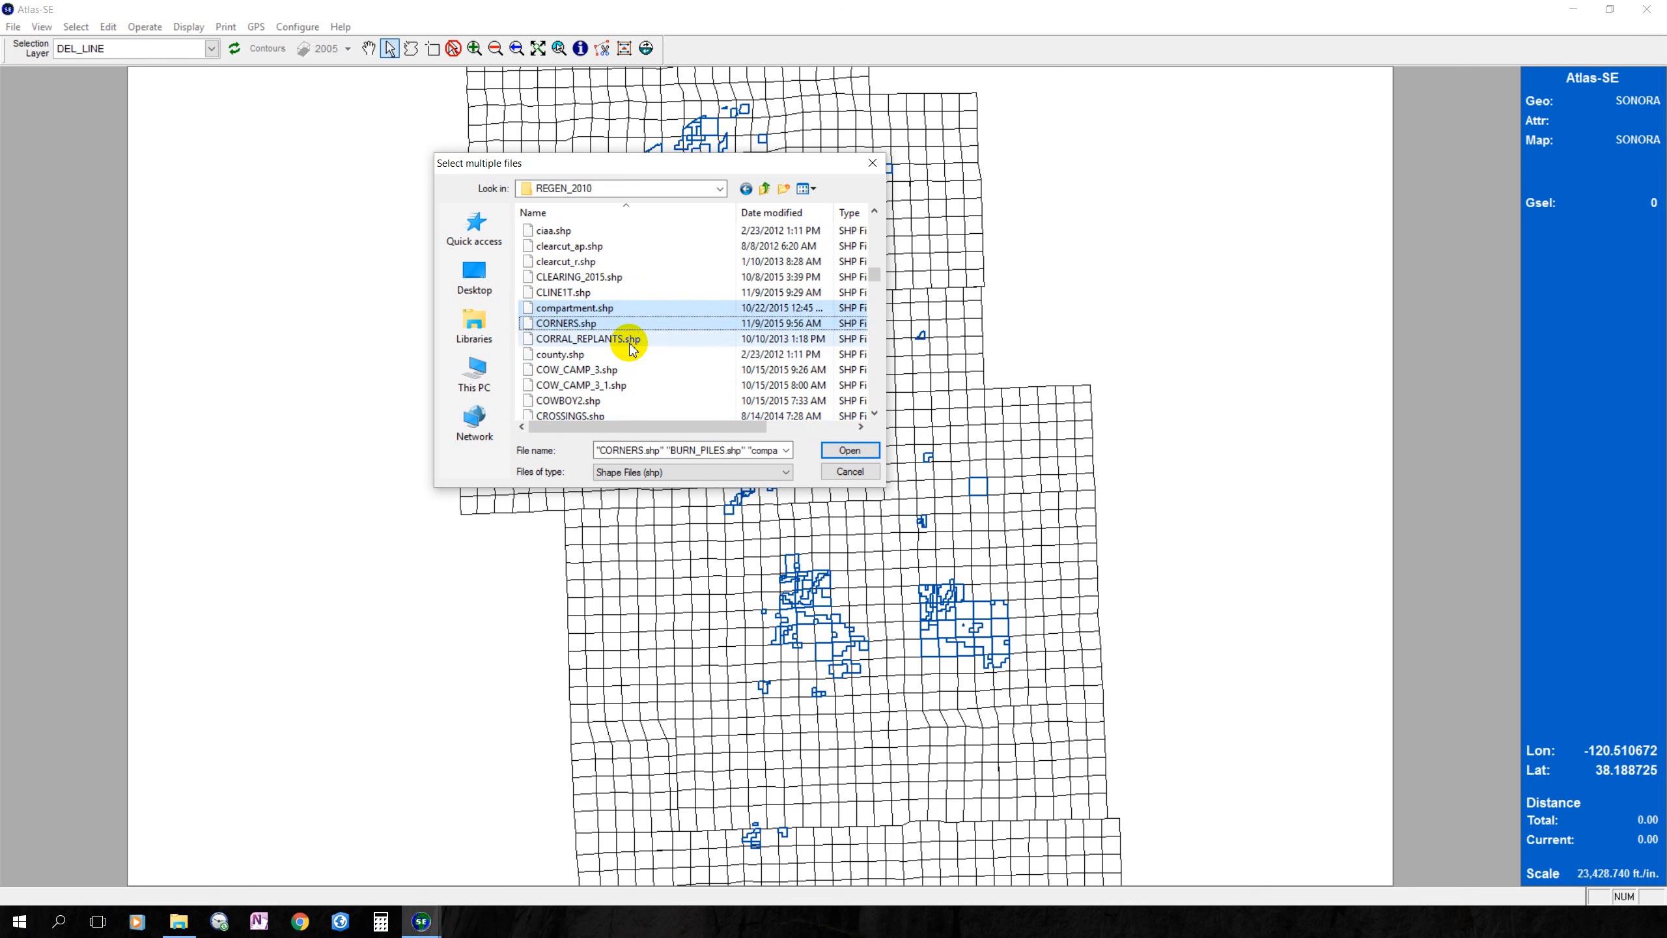
Add GIANT_SEQUOIA_UNITS.shp and HEILIPORTS.shp to the selected shapefiles.
{"action": "scroll", "coordinate": [630, 348], "scroll_direction": "down", "scroll_amount": 5}
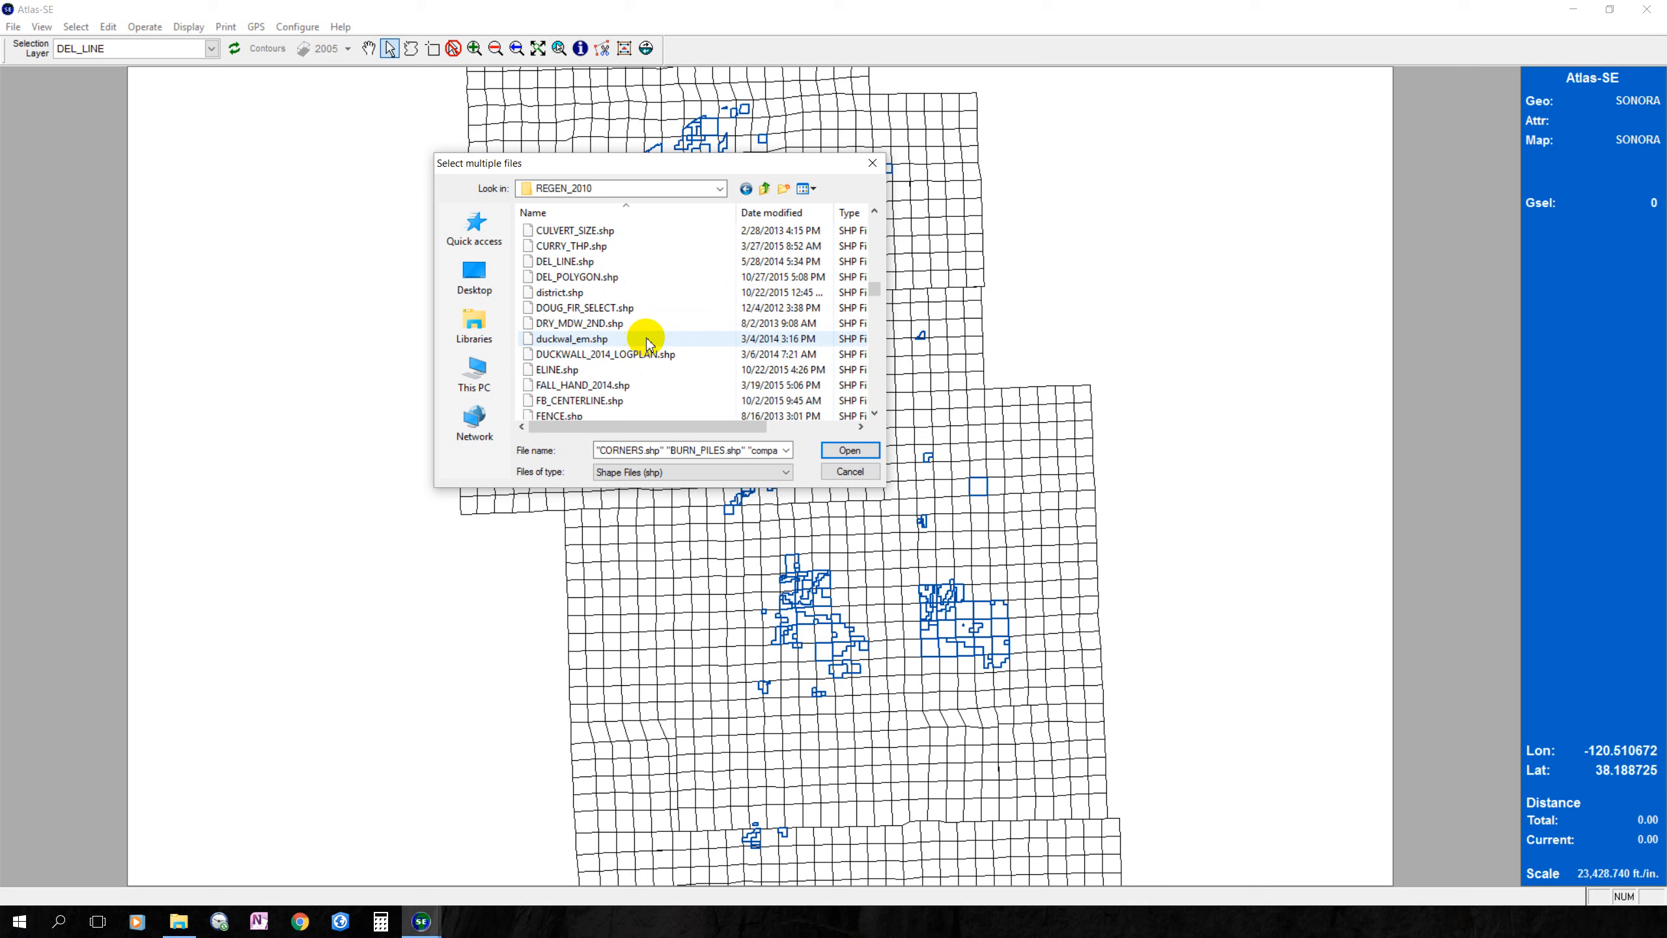
{"action": "scroll", "coordinate": [643, 338], "scroll_direction": "down", "scroll_amount": 4}
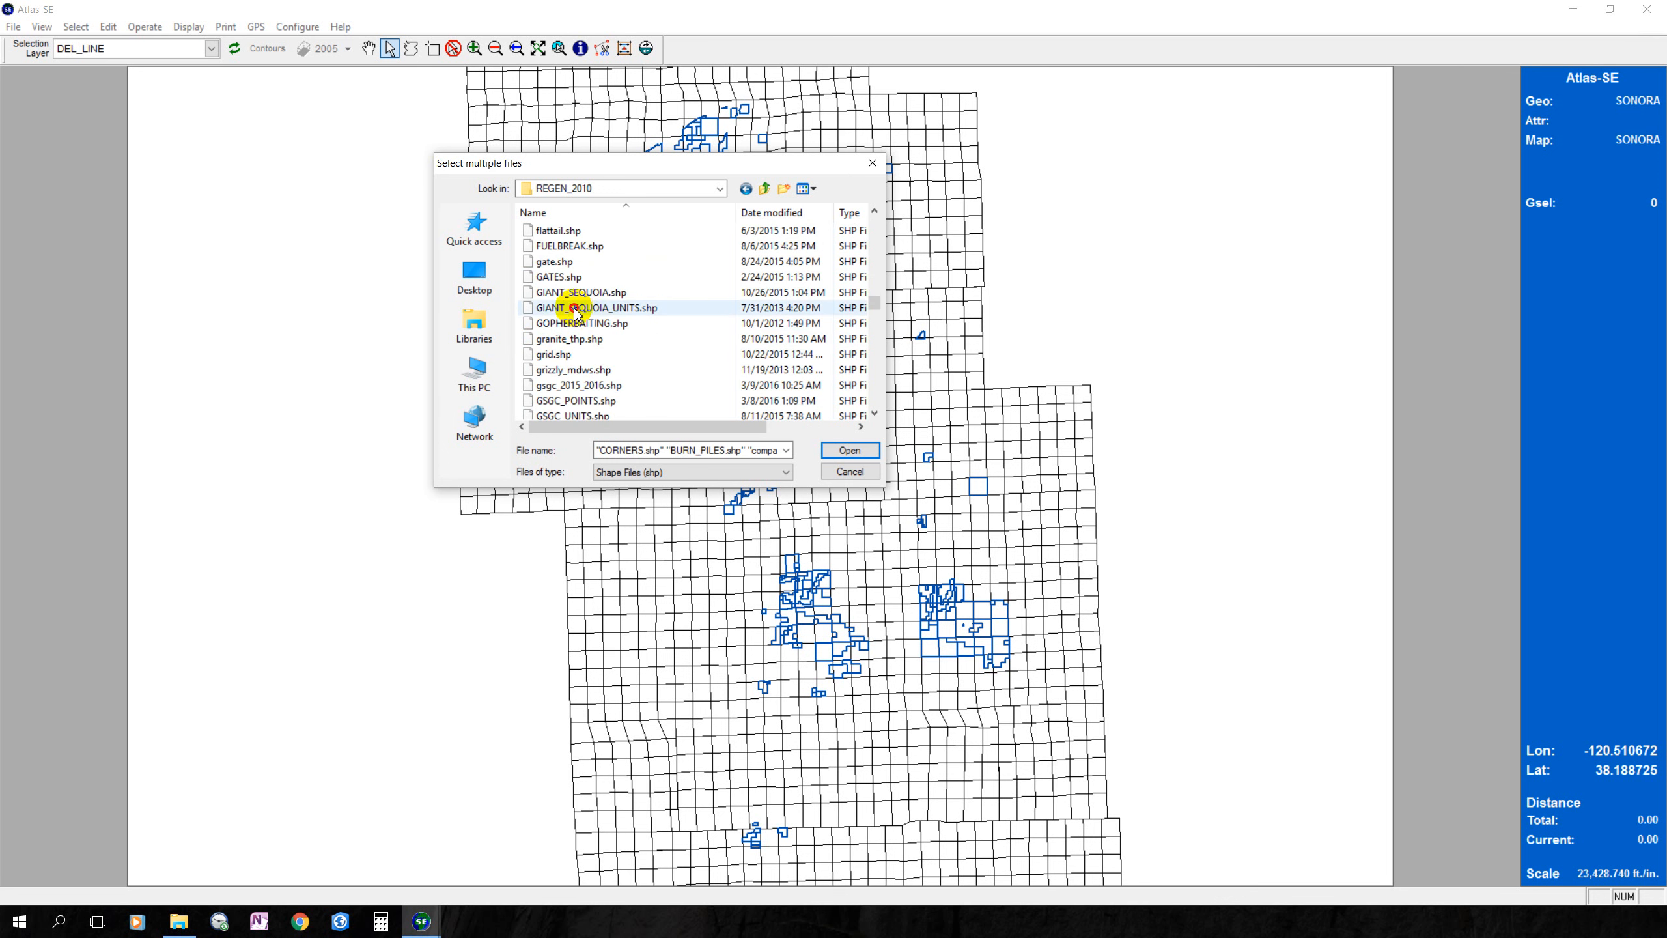
{"action": "left_click", "coordinate": [575, 309], "text": "ctrl"}
{"action": "scroll", "coordinate": [656, 341], "scroll_direction": "down", "scroll_amount": 4}
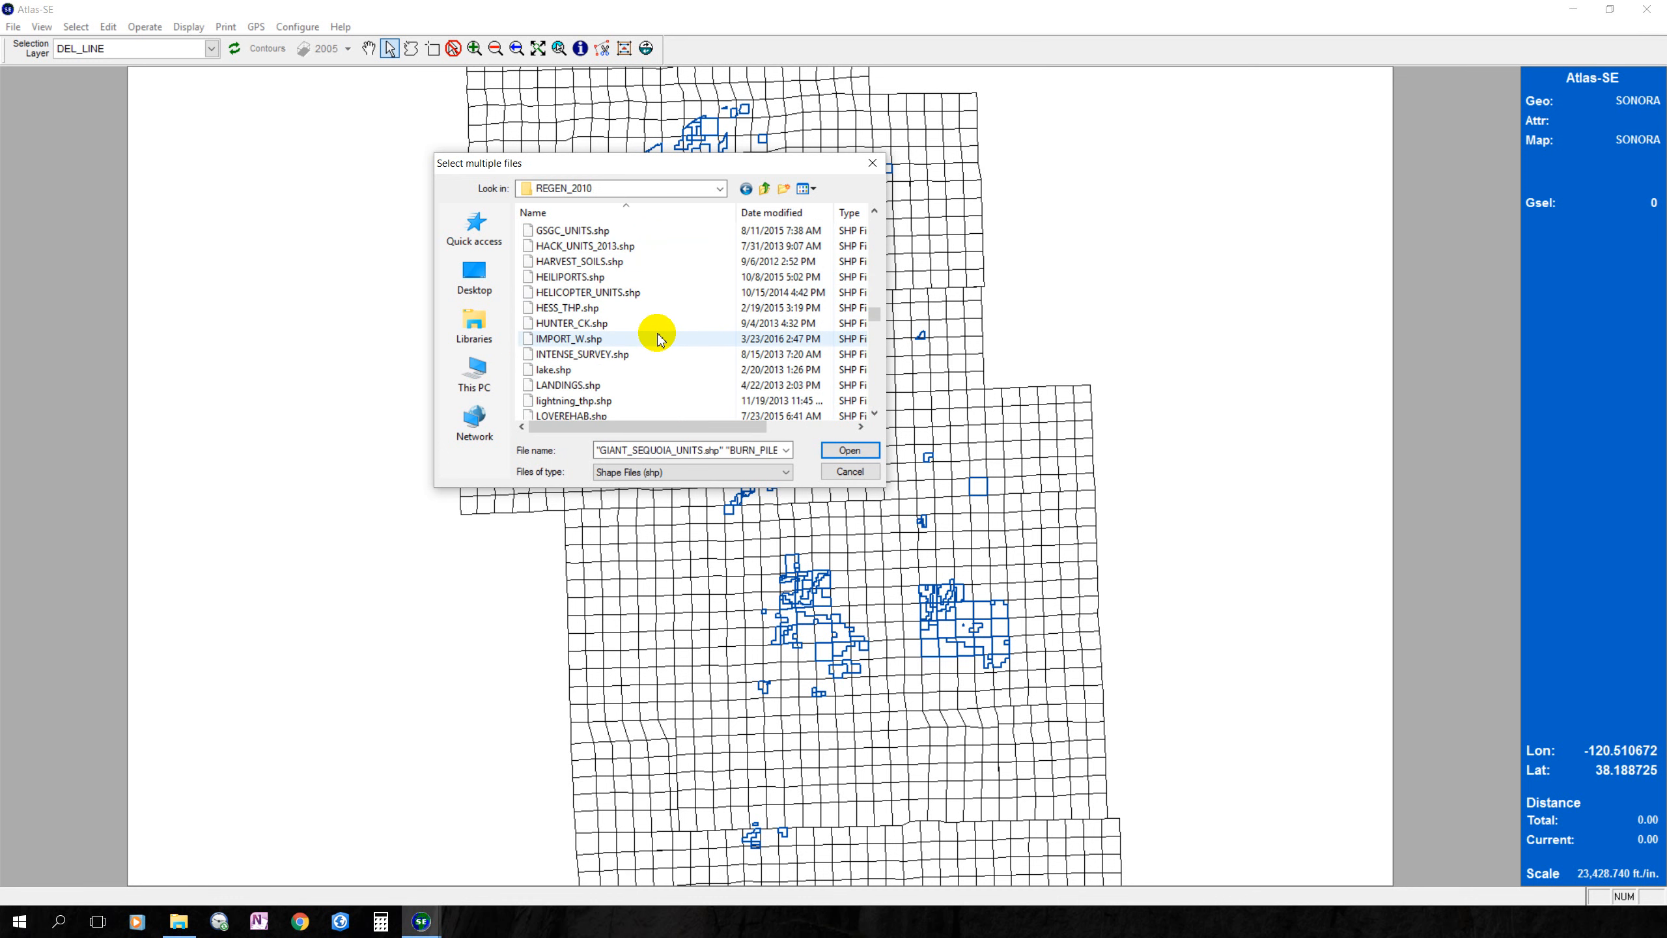
{"action": "left_click", "coordinate": [561, 278], "text": "ctrl"}
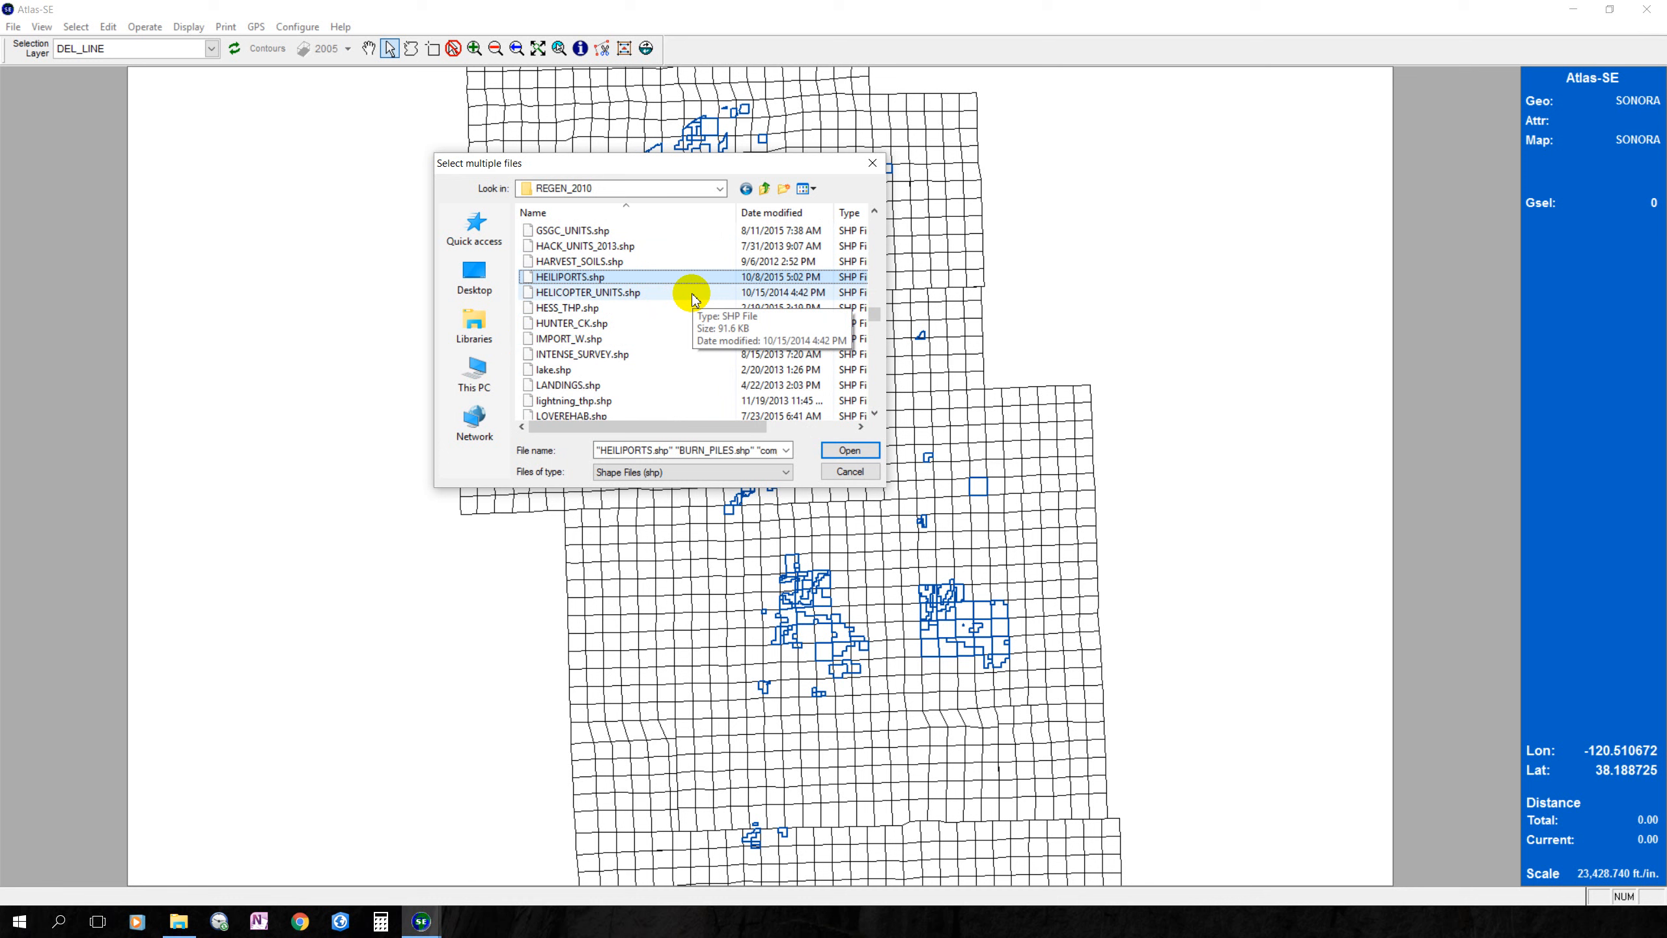
Add PLANTING_2015.shp and THINNING_2015.shp to the selected shapefiles.
{"action": "scroll", "coordinate": [694, 300], "scroll_direction": "down", "scroll_amount": 10}
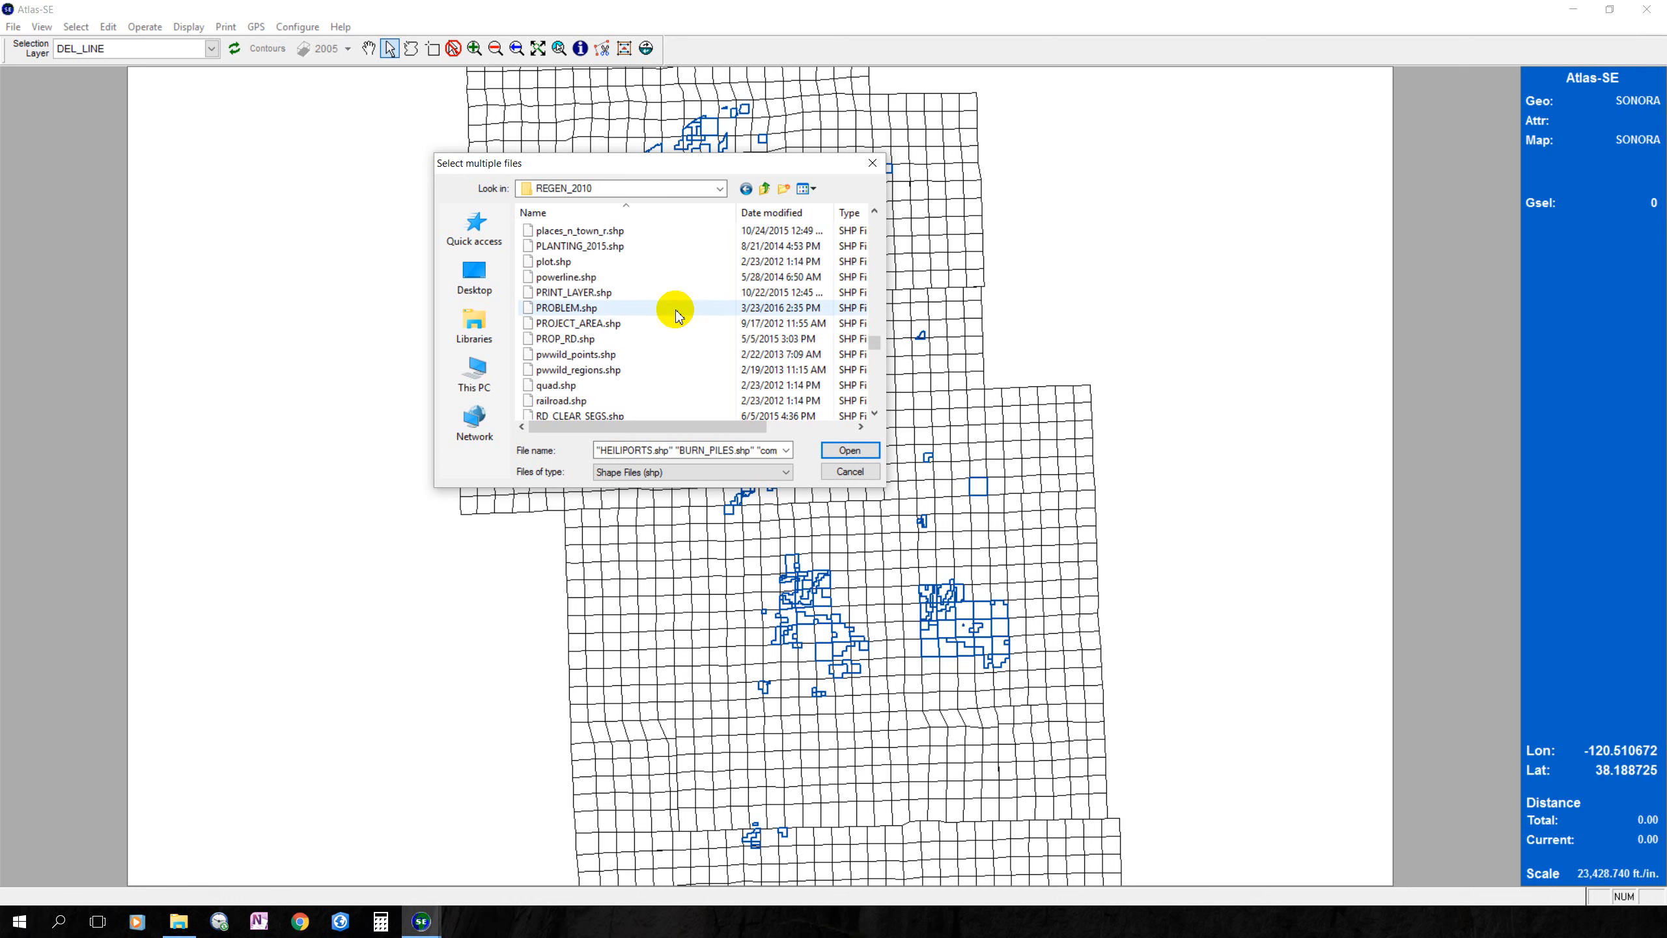
{"action": "scroll", "coordinate": [659, 331], "scroll_direction": "up", "scroll_amount": 1}
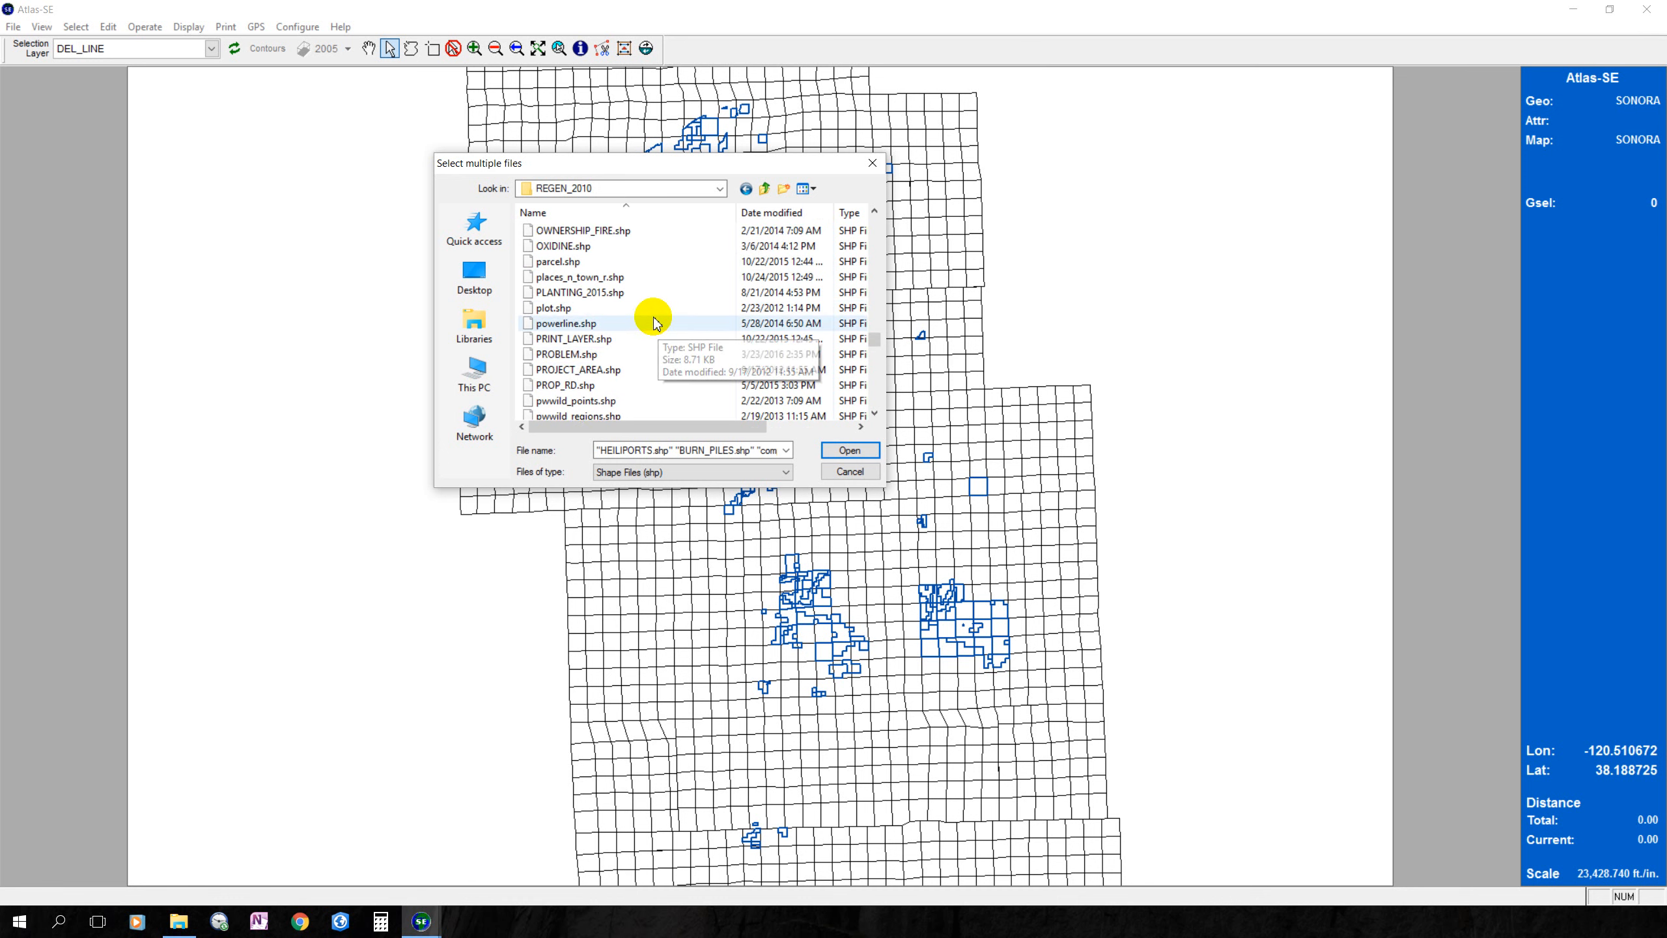
{"action": "left_click", "coordinate": [581, 292], "text": "ctrl"}
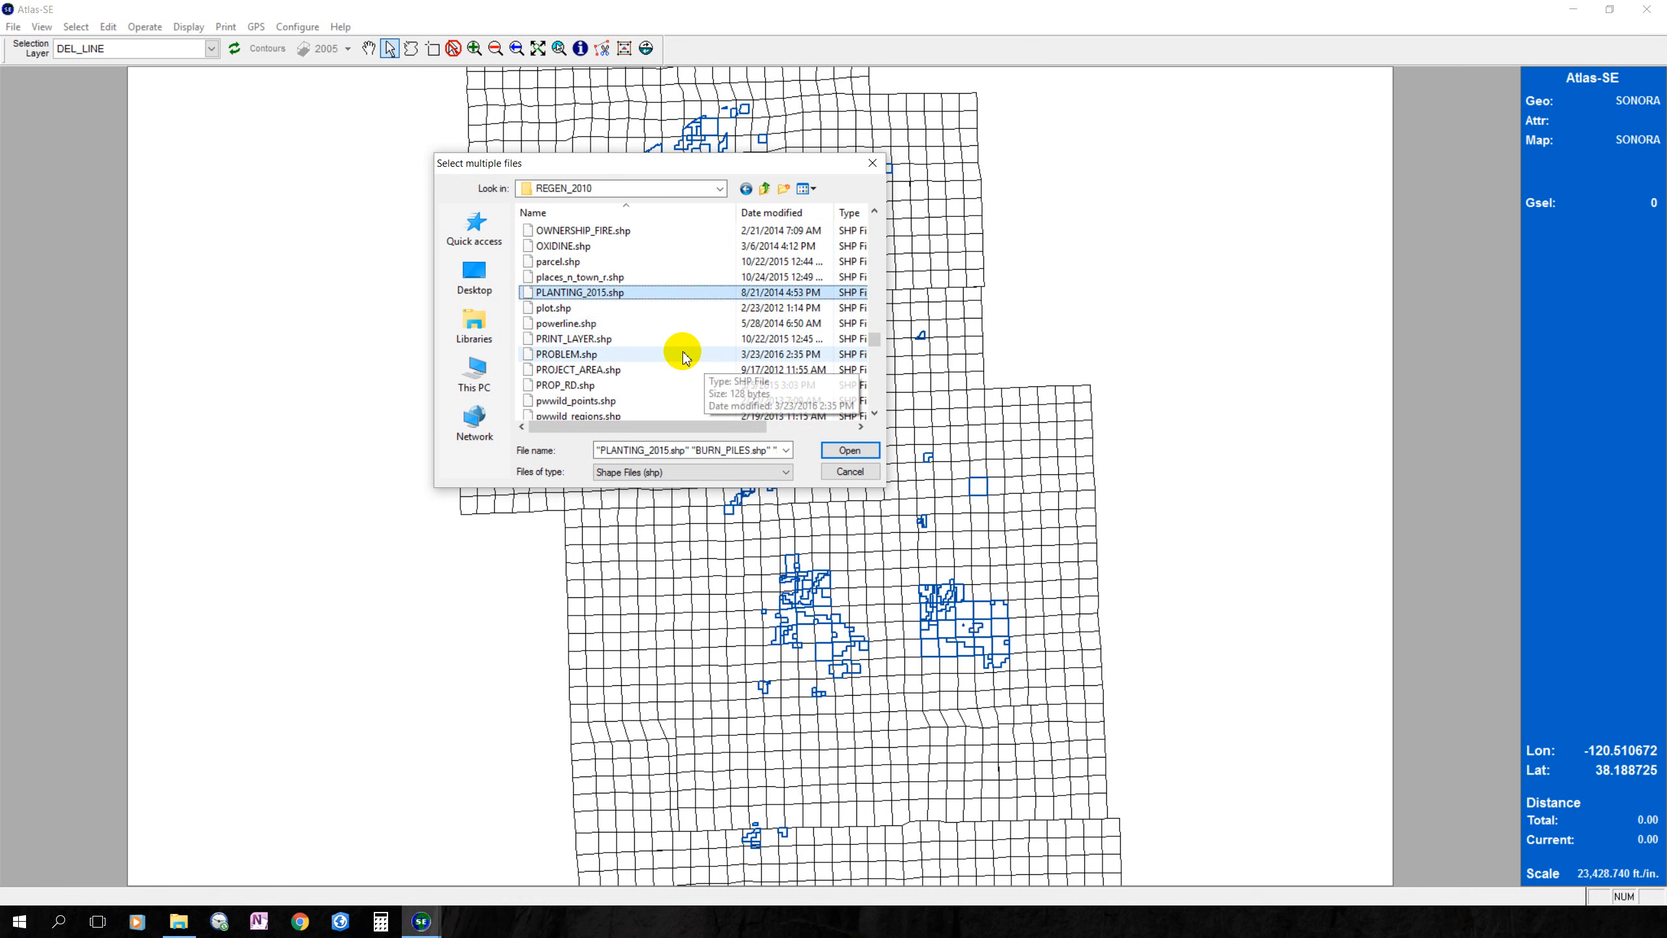
{"action": "scroll", "coordinate": [679, 348], "scroll_direction": "down", "scroll_amount": 4}
{"action": "scroll", "coordinate": [676, 342], "scroll_direction": "down", "scroll_amount": 6}
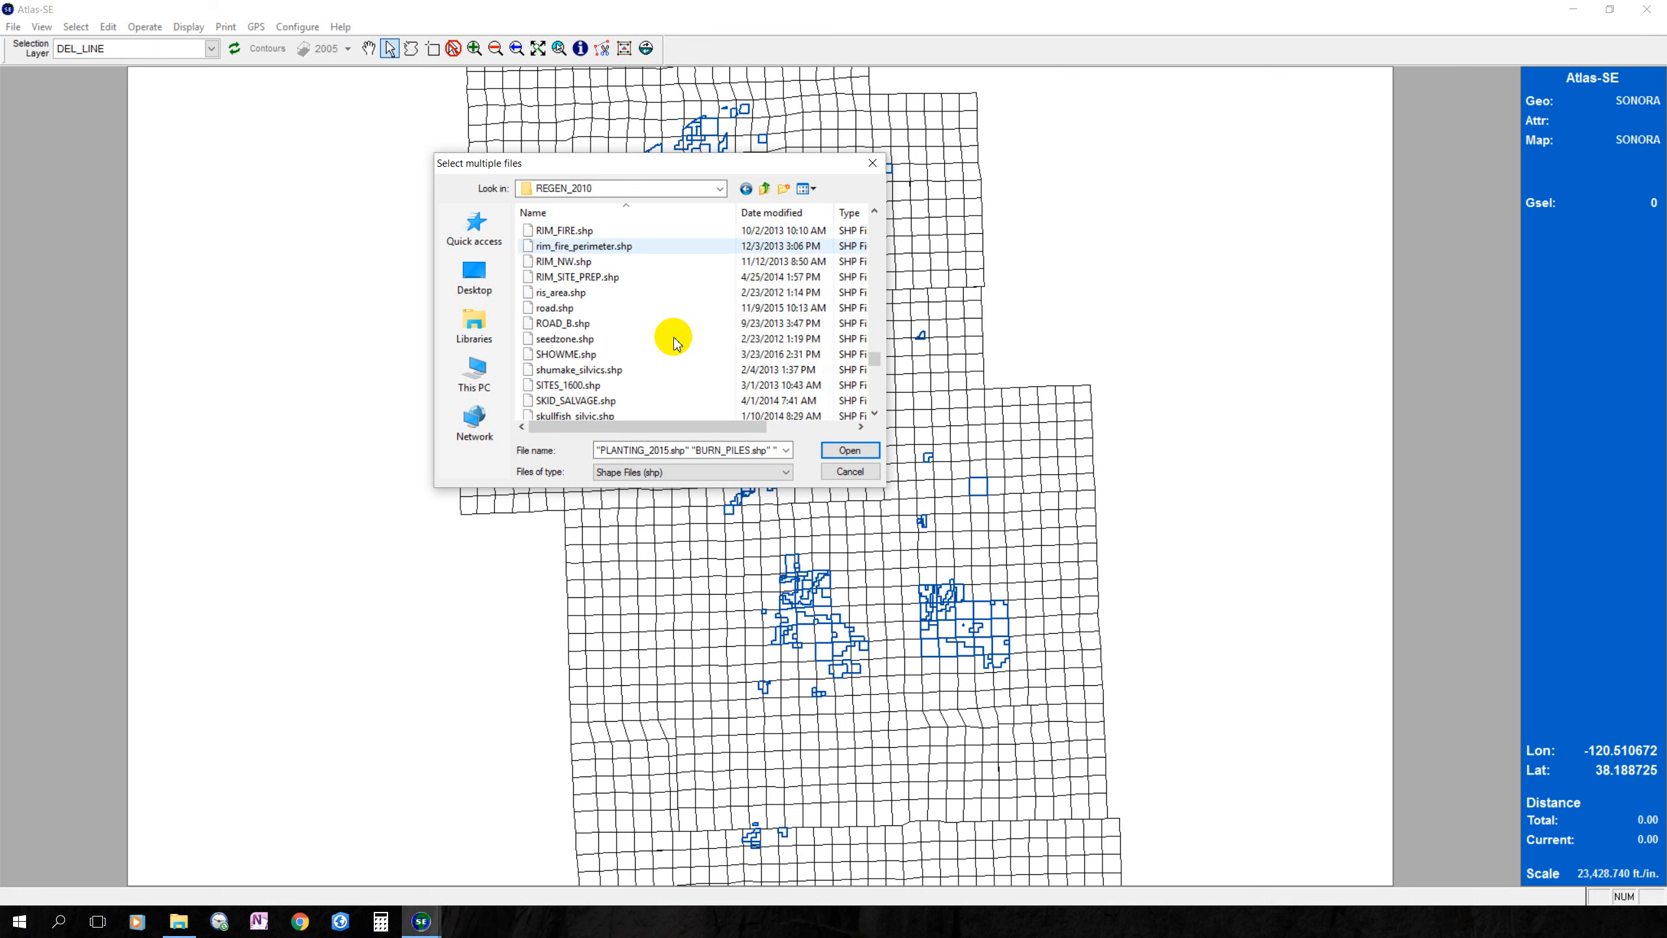
{"action": "scroll", "coordinate": [667, 340], "scroll_direction": "down", "scroll_amount": 3}
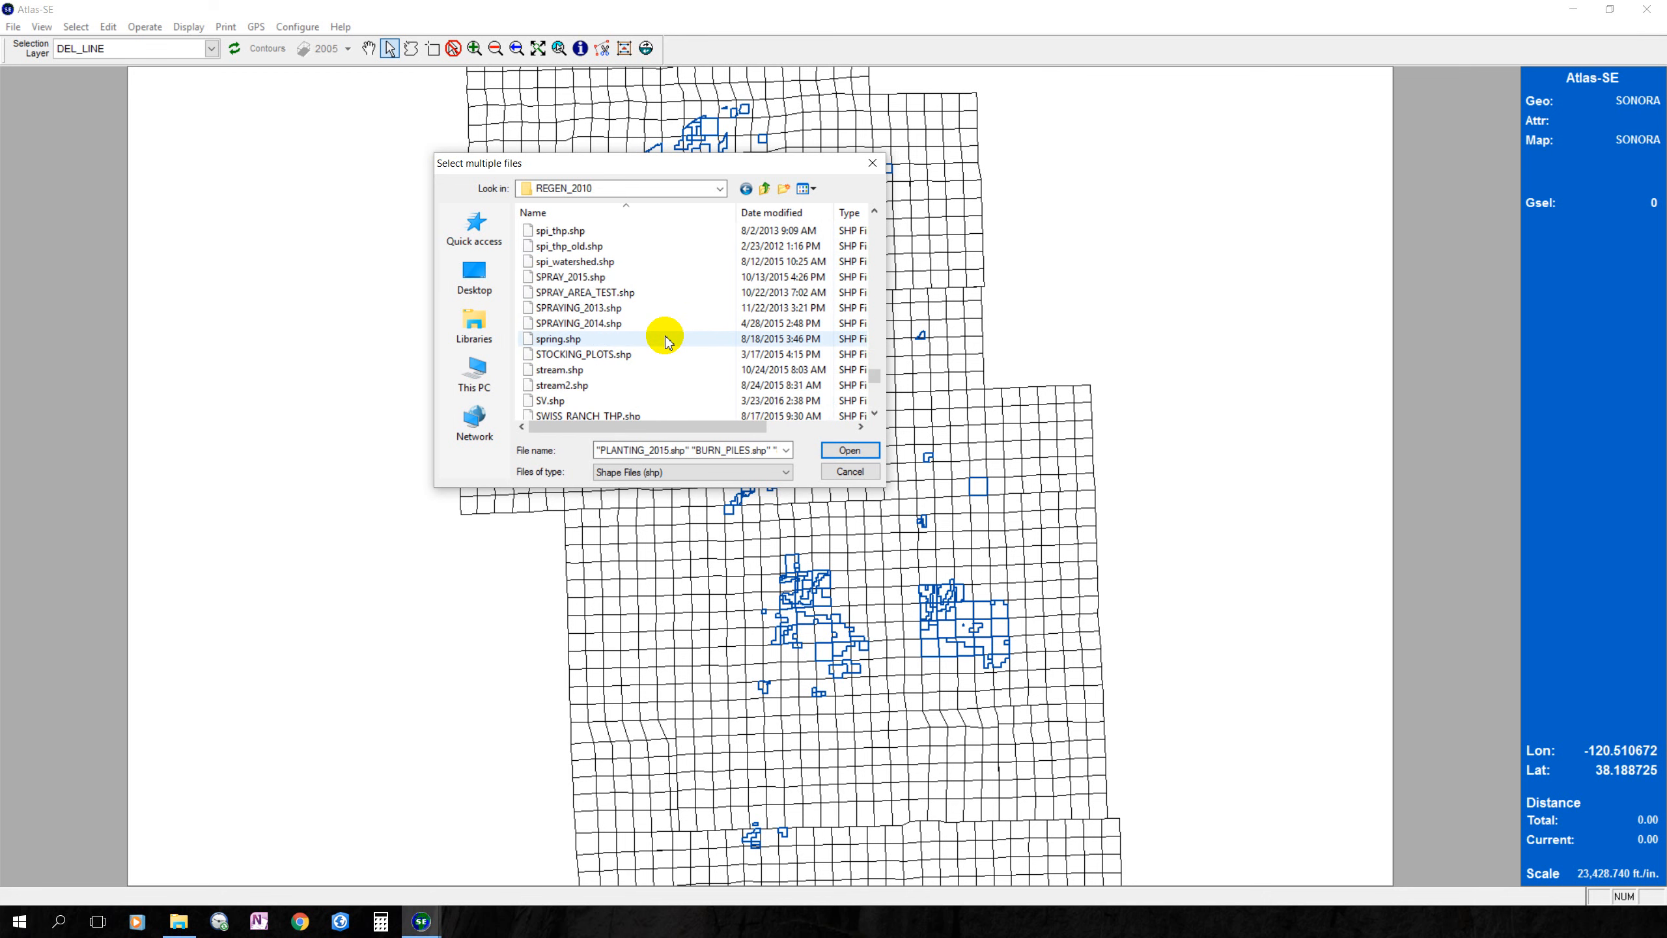
{"action": "scroll", "coordinate": [653, 342], "scroll_direction": "down", "scroll_amount": 3}
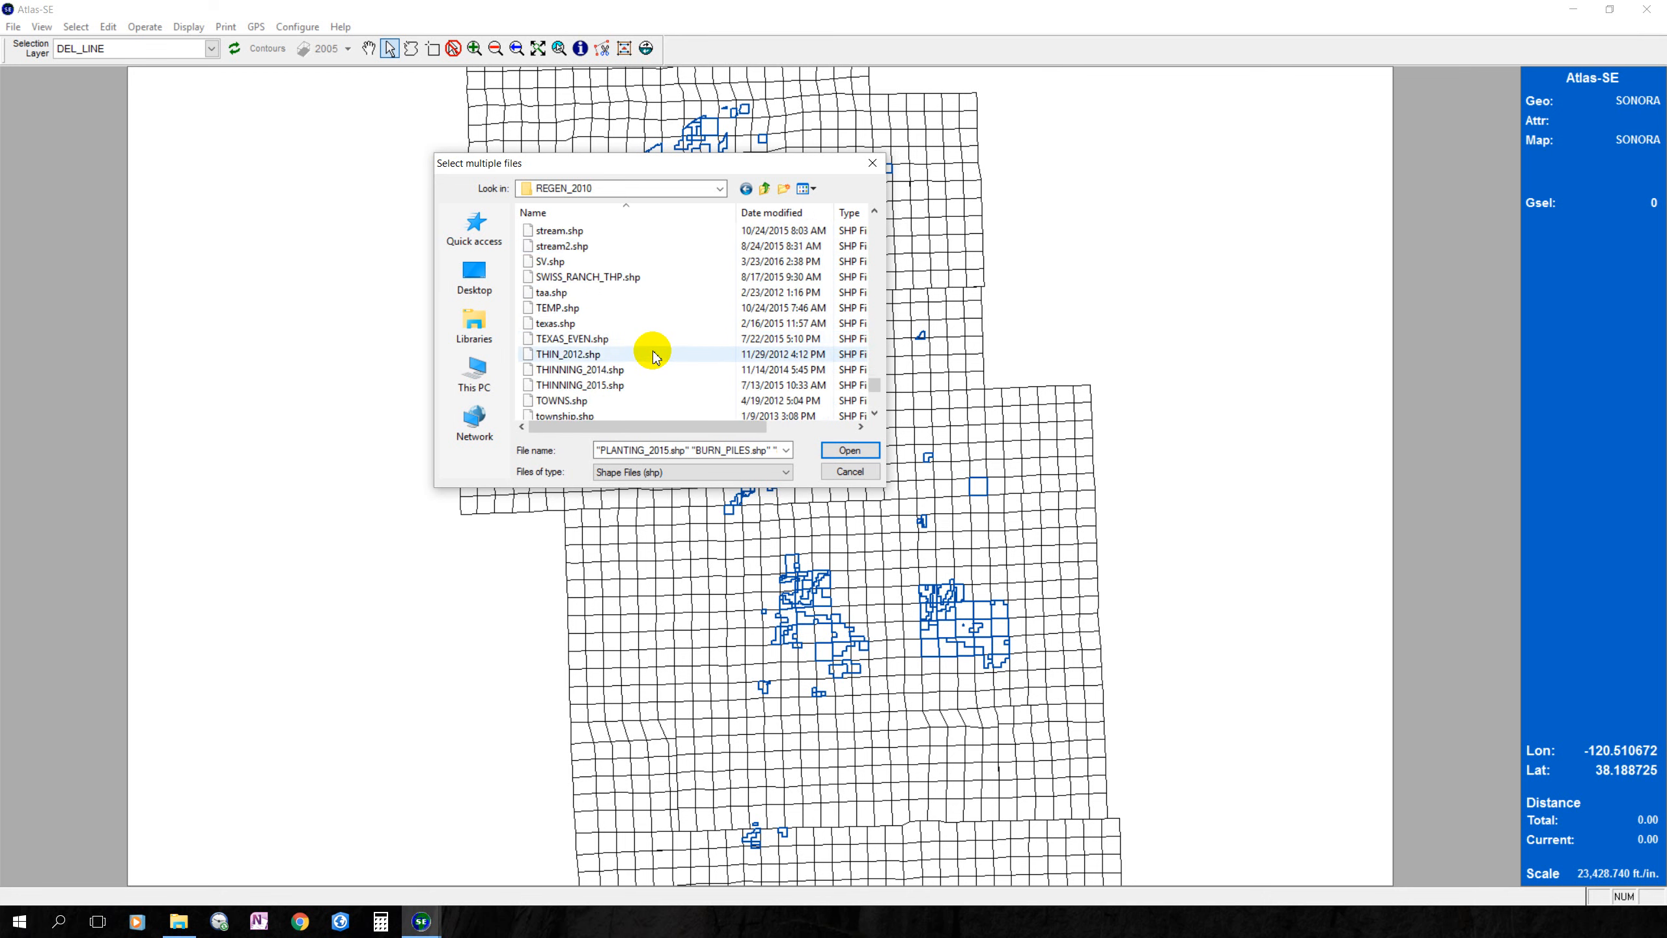
{"action": "left_click", "coordinate": [580, 386], "text": "ctrl"}
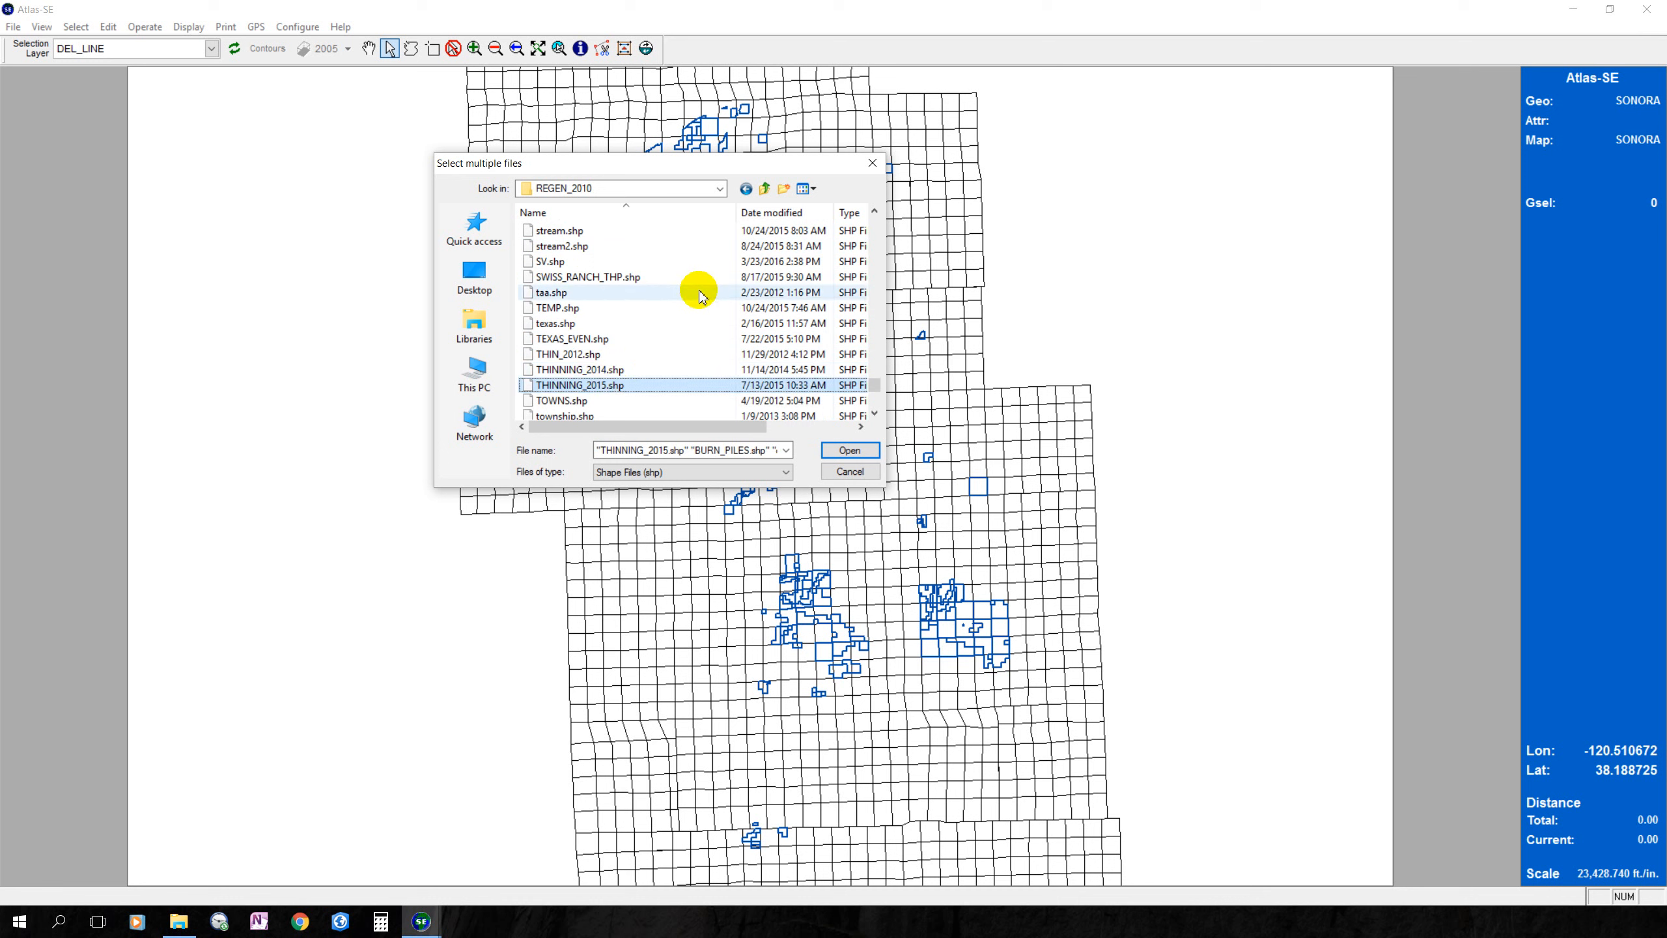
Add SPRAY_2015.shp and waypoints_general.shp to the selected shapefiles.
{"action": "scroll", "coordinate": [700, 299], "scroll_direction": "down", "scroll_amount": 3}
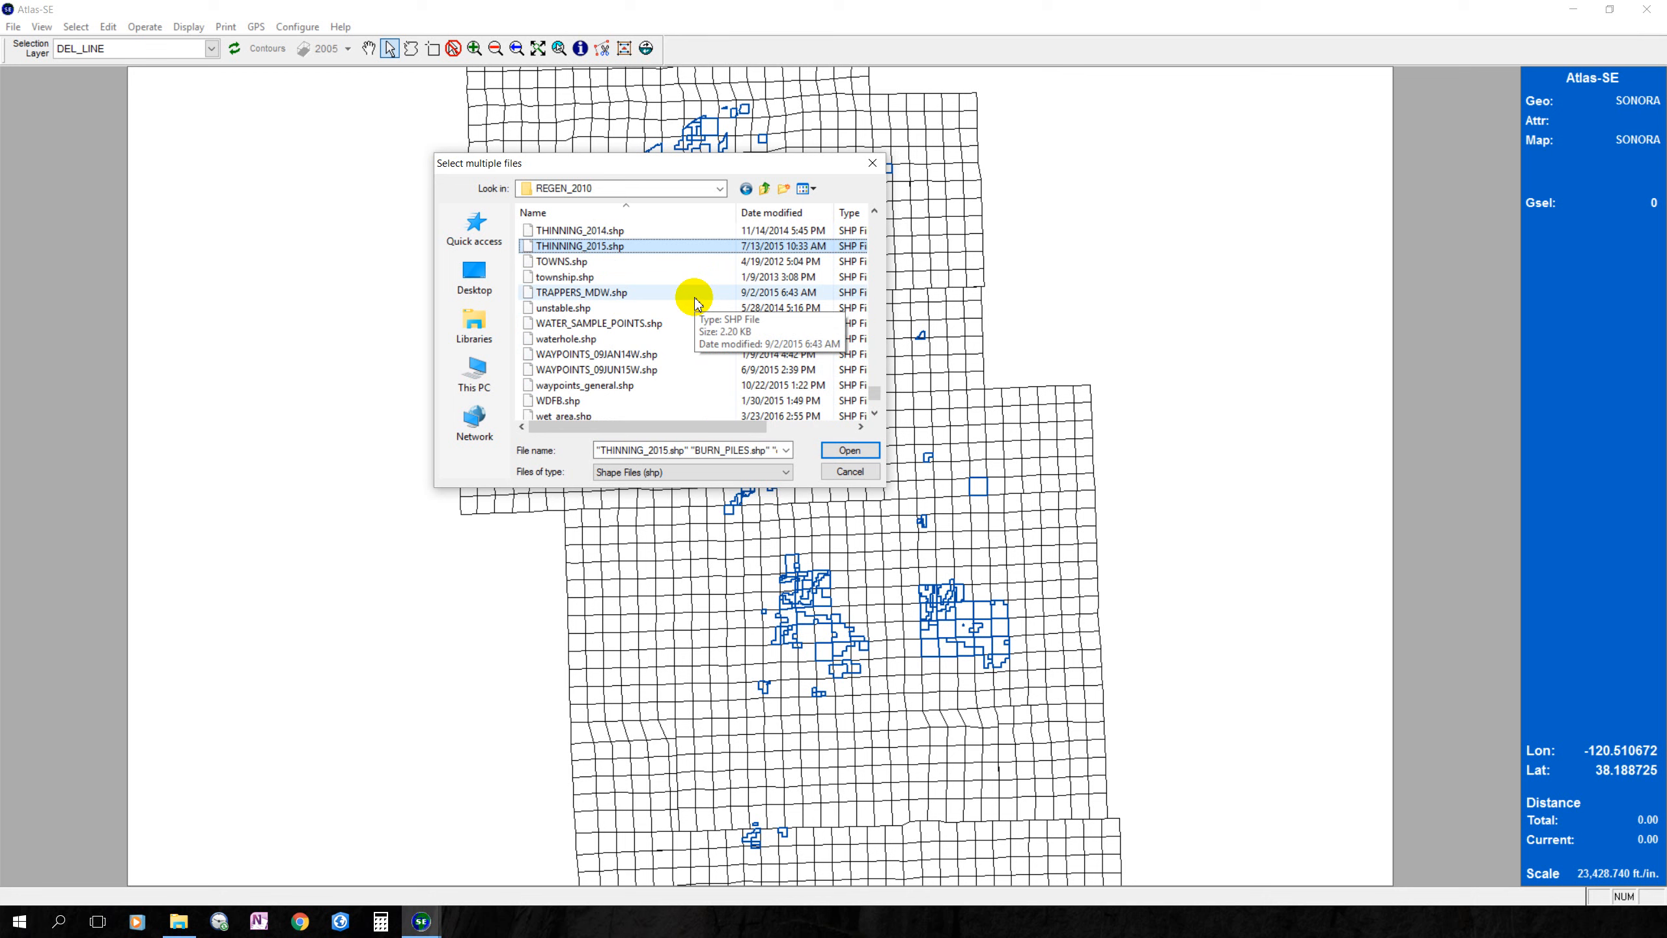
{"action": "scroll", "coordinate": [695, 302], "scroll_direction": "up", "scroll_amount": 4}
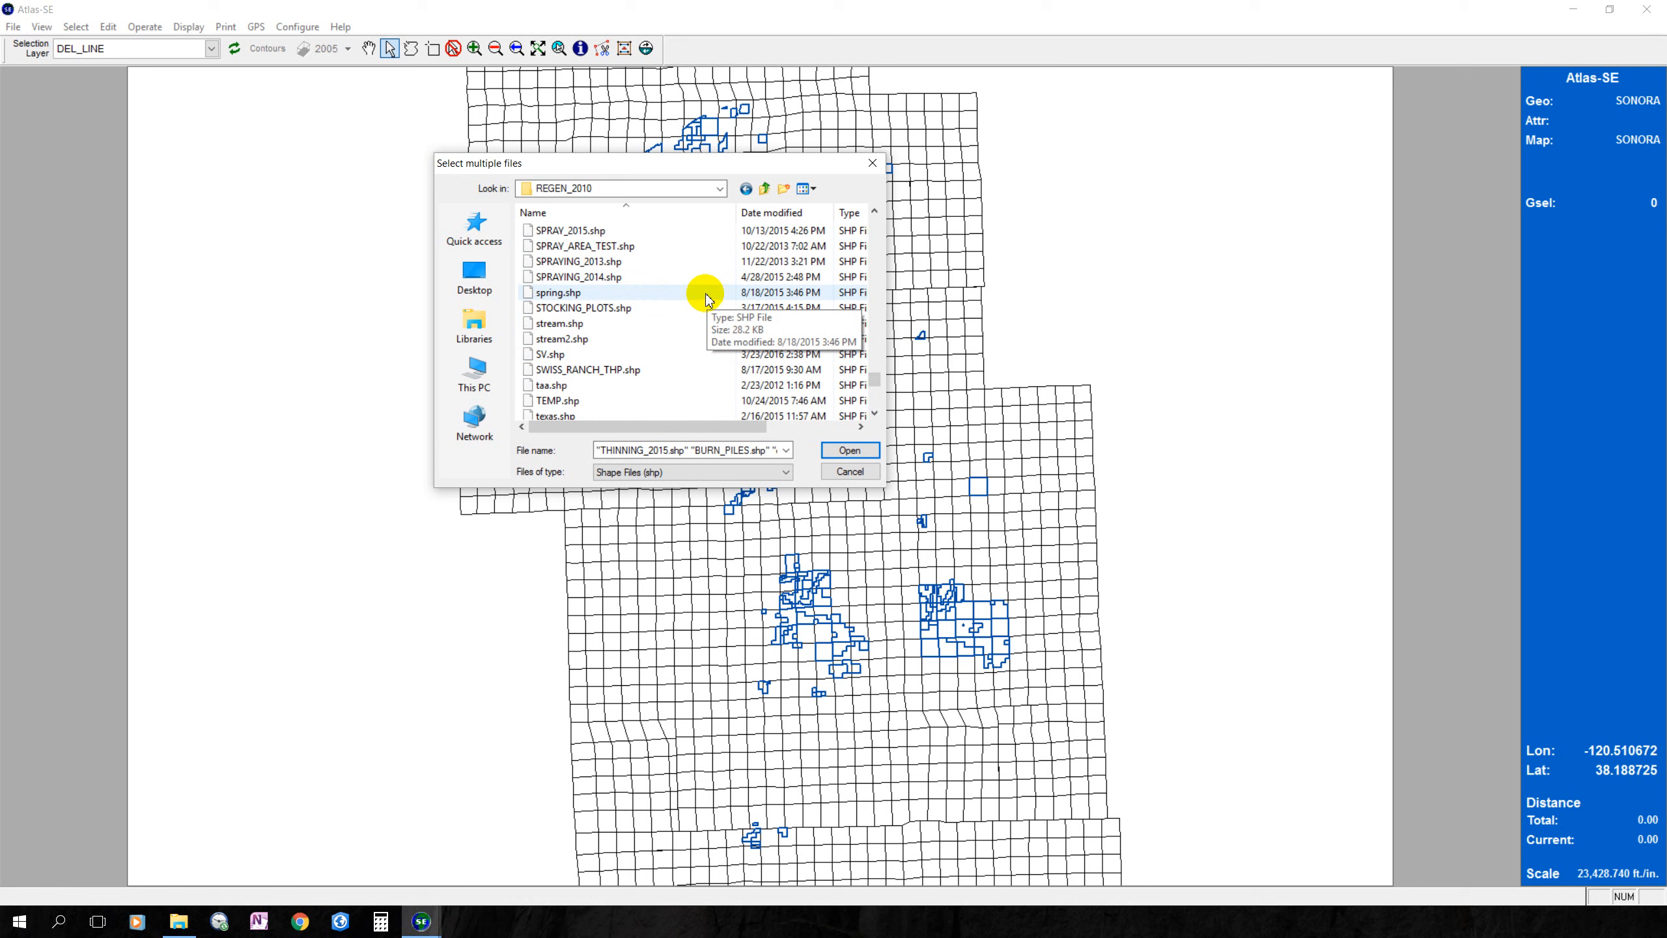
{"action": "left_click", "coordinate": [577, 231], "text": "ctrl"}
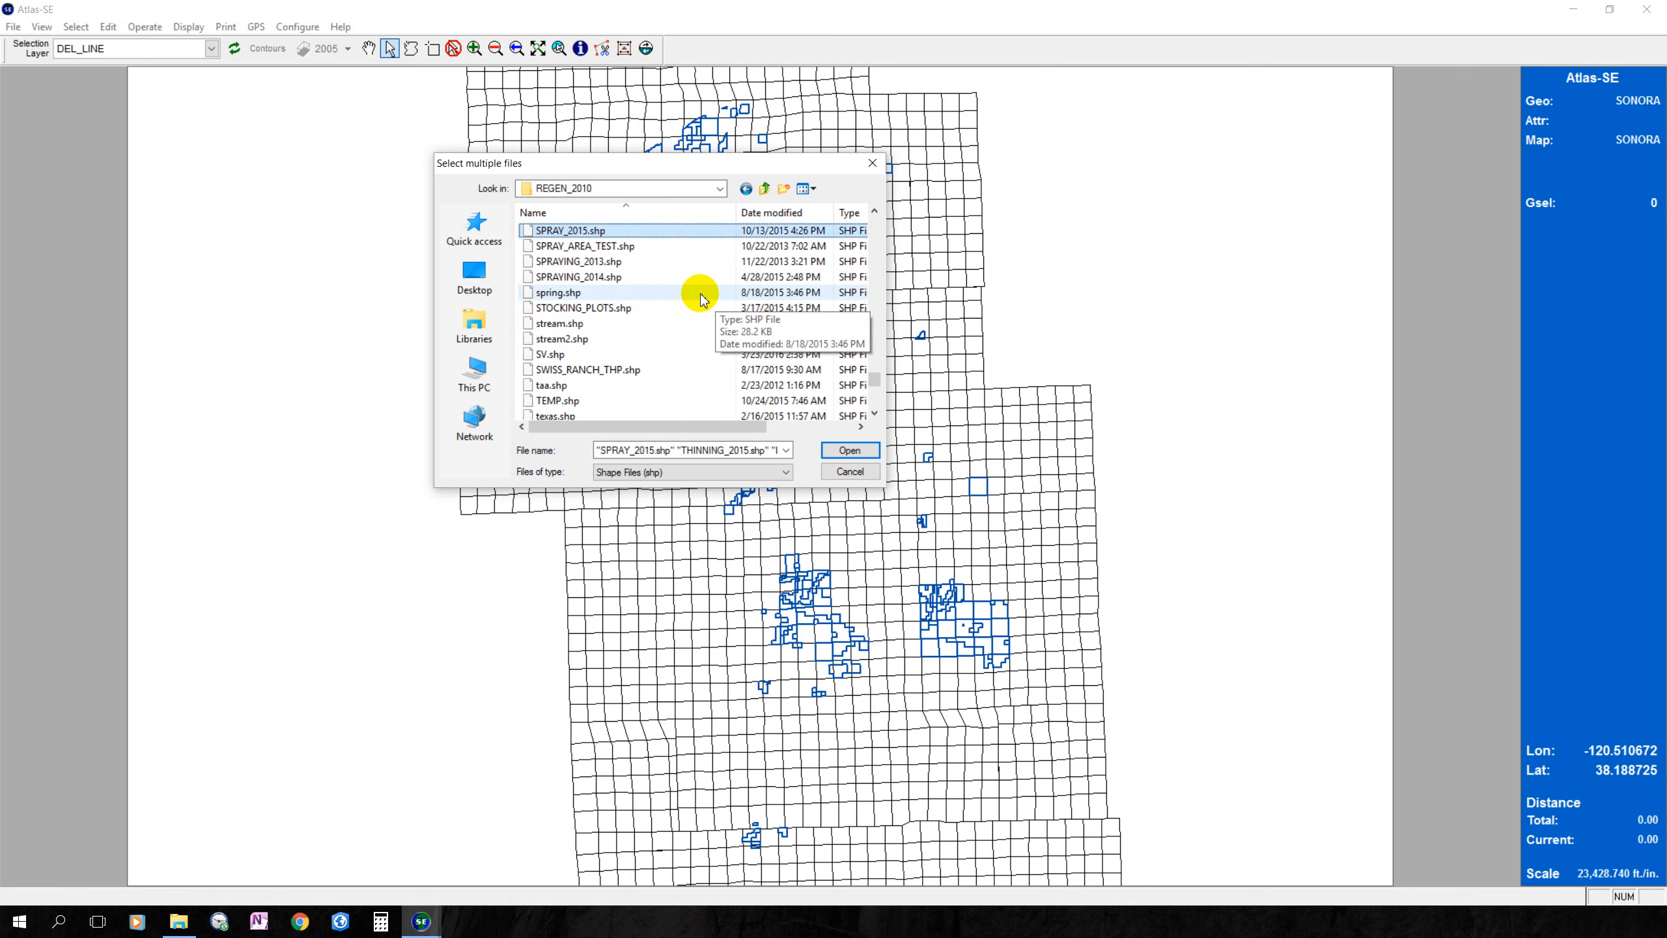
{"action": "scroll", "coordinate": [694, 301], "scroll_direction": "down", "scroll_amount": 8}
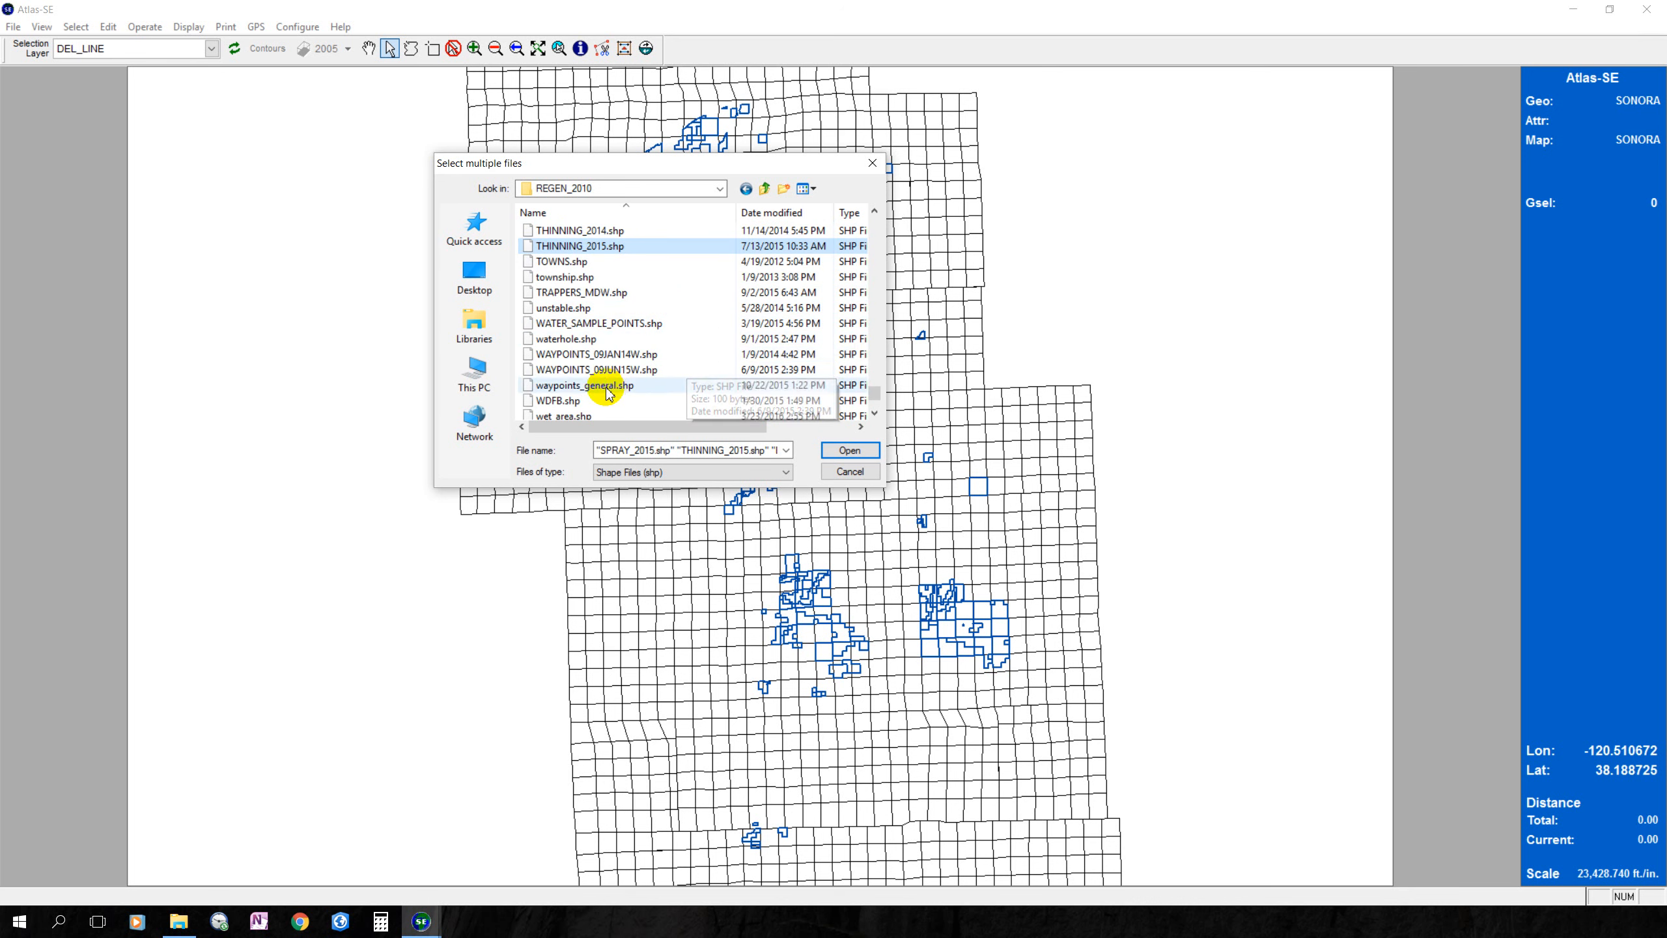
{"action": "left_click", "coordinate": [573, 385], "text": "ctrl"}
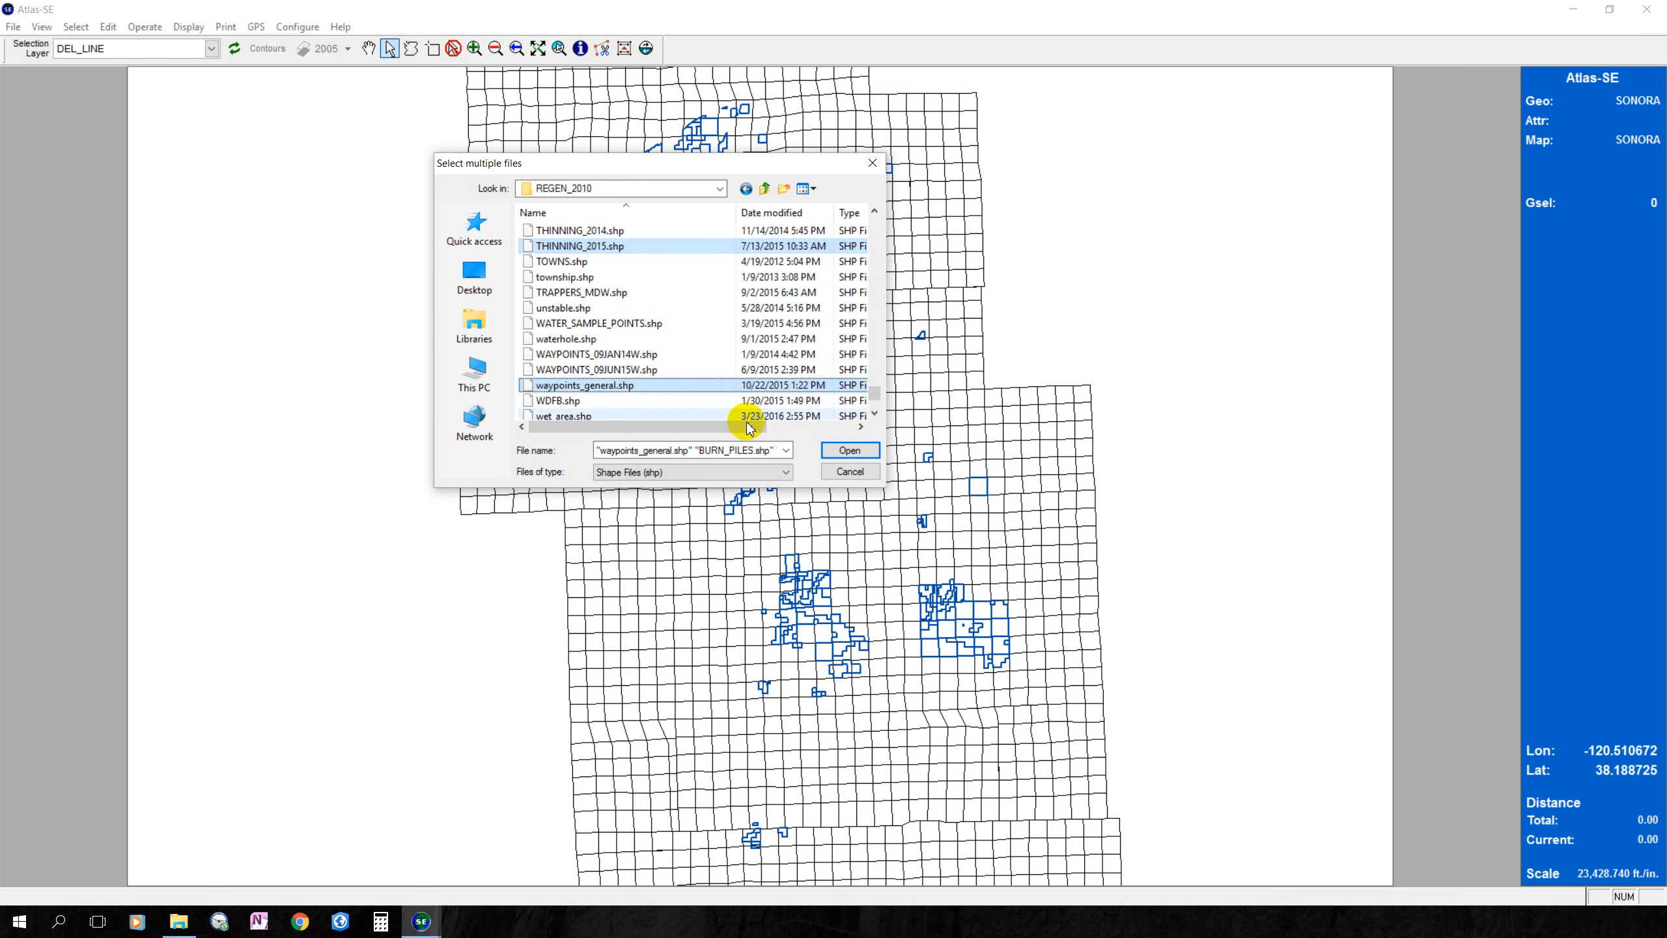
{"action": "mouse_move", "coordinate": [733, 425]}
{"action": "left_mouse_down"}
{"action": "mouse_move", "coordinate": [807, 425]}
{"action": "mouse_move", "coordinate": [696, 426]}
{"action": "mouse_move", "coordinate": [715, 434]}
{"action": "left_mouse_up"}
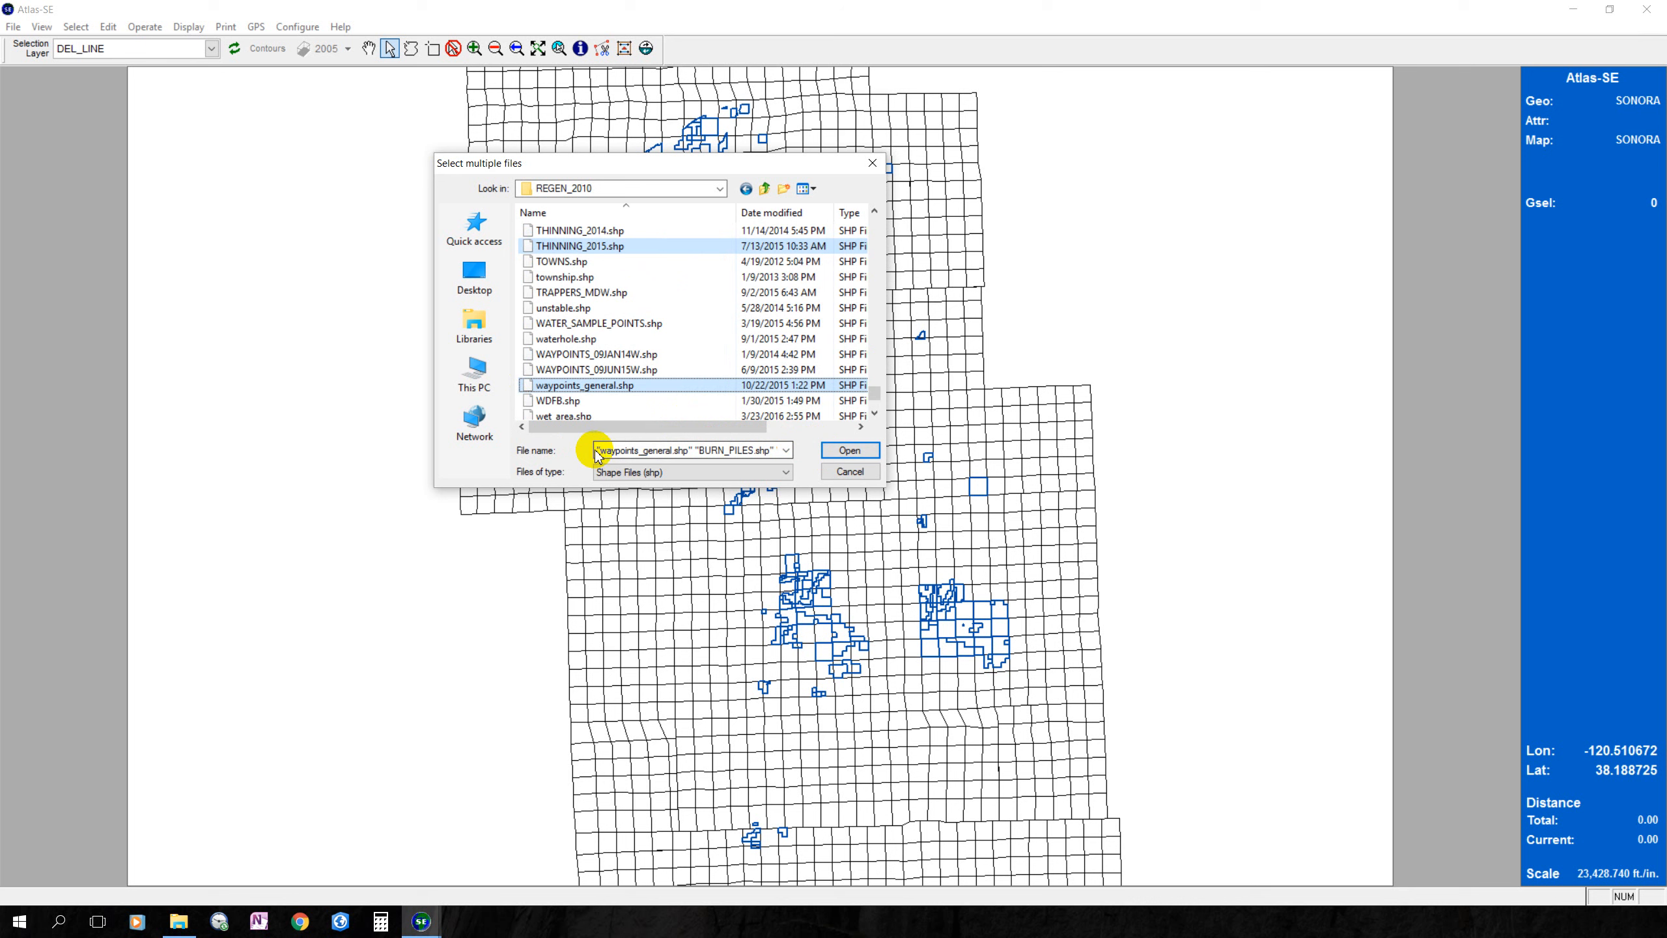
Import the selected shapefiles into the geoset, replacing duplicate IDs, and send the incoming call to voicemail.
{"action": "left_click", "coordinate": [850, 452]}
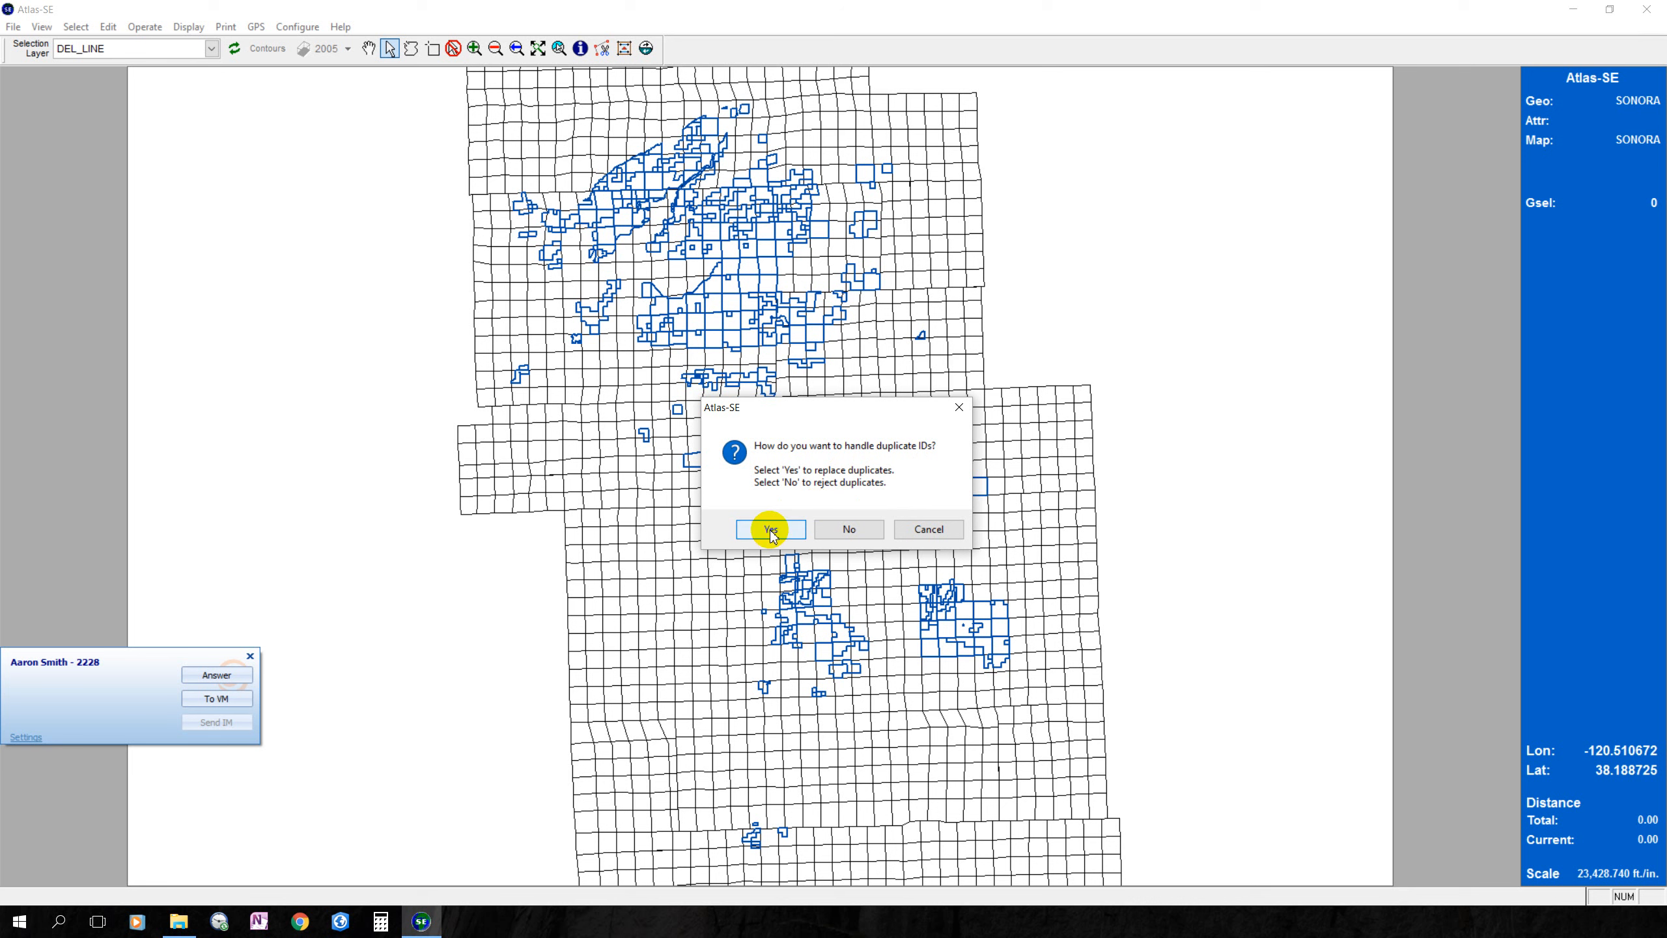
{"action": "left_click", "coordinate": [771, 531]}
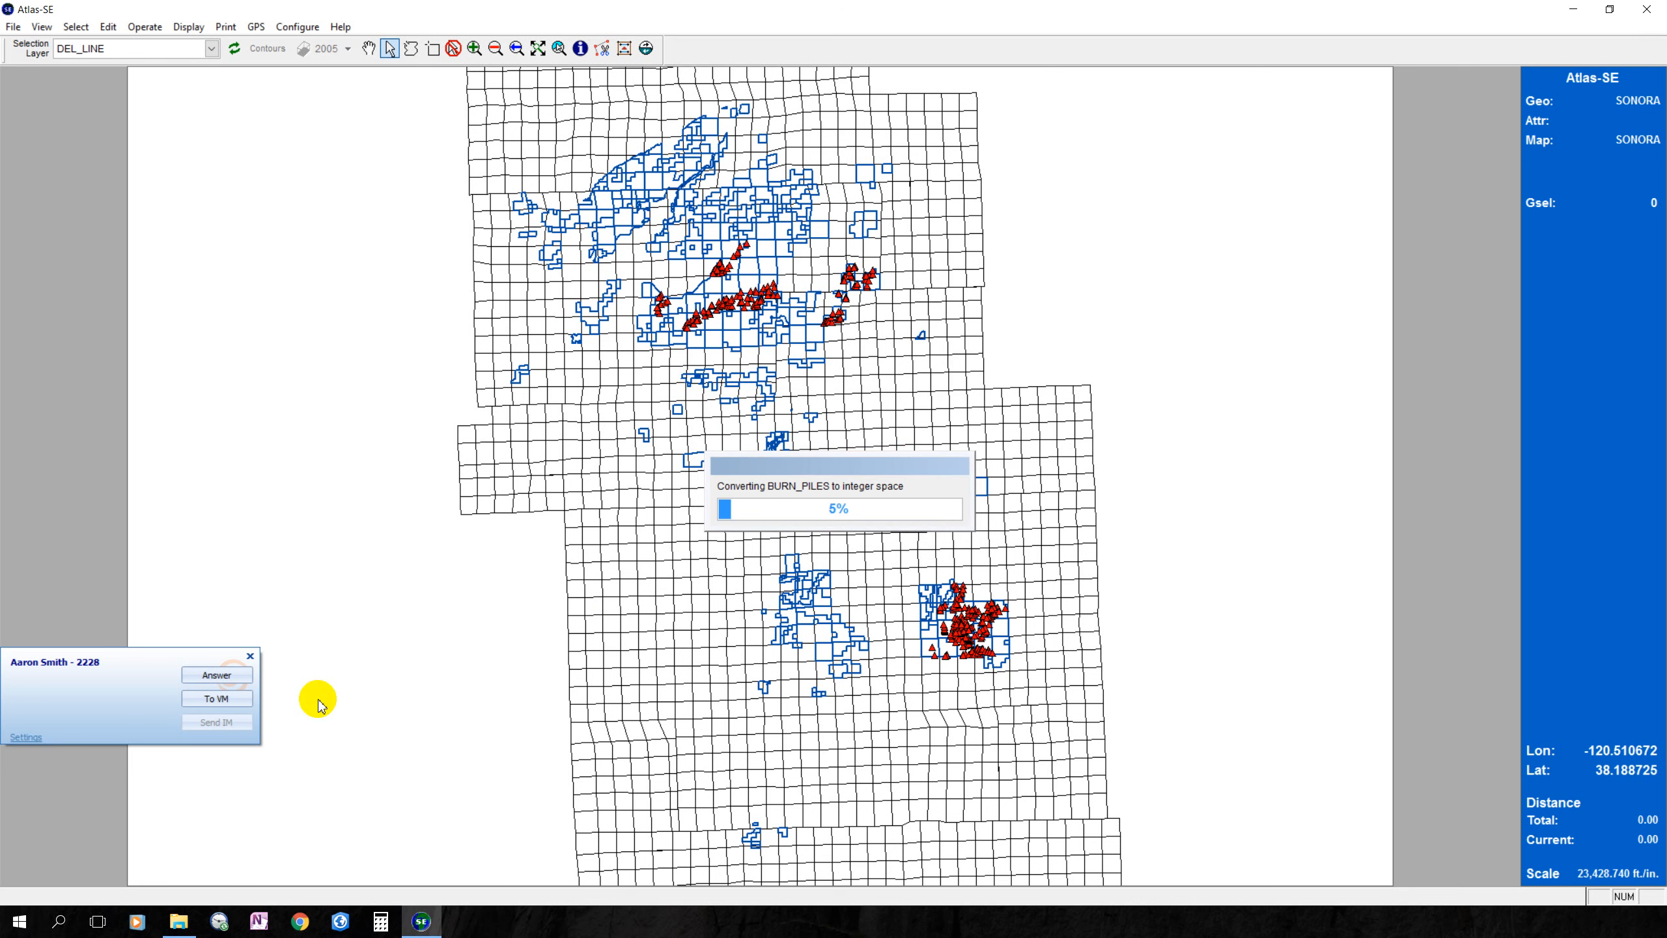
{"action": "left_click", "coordinate": [219, 700]}
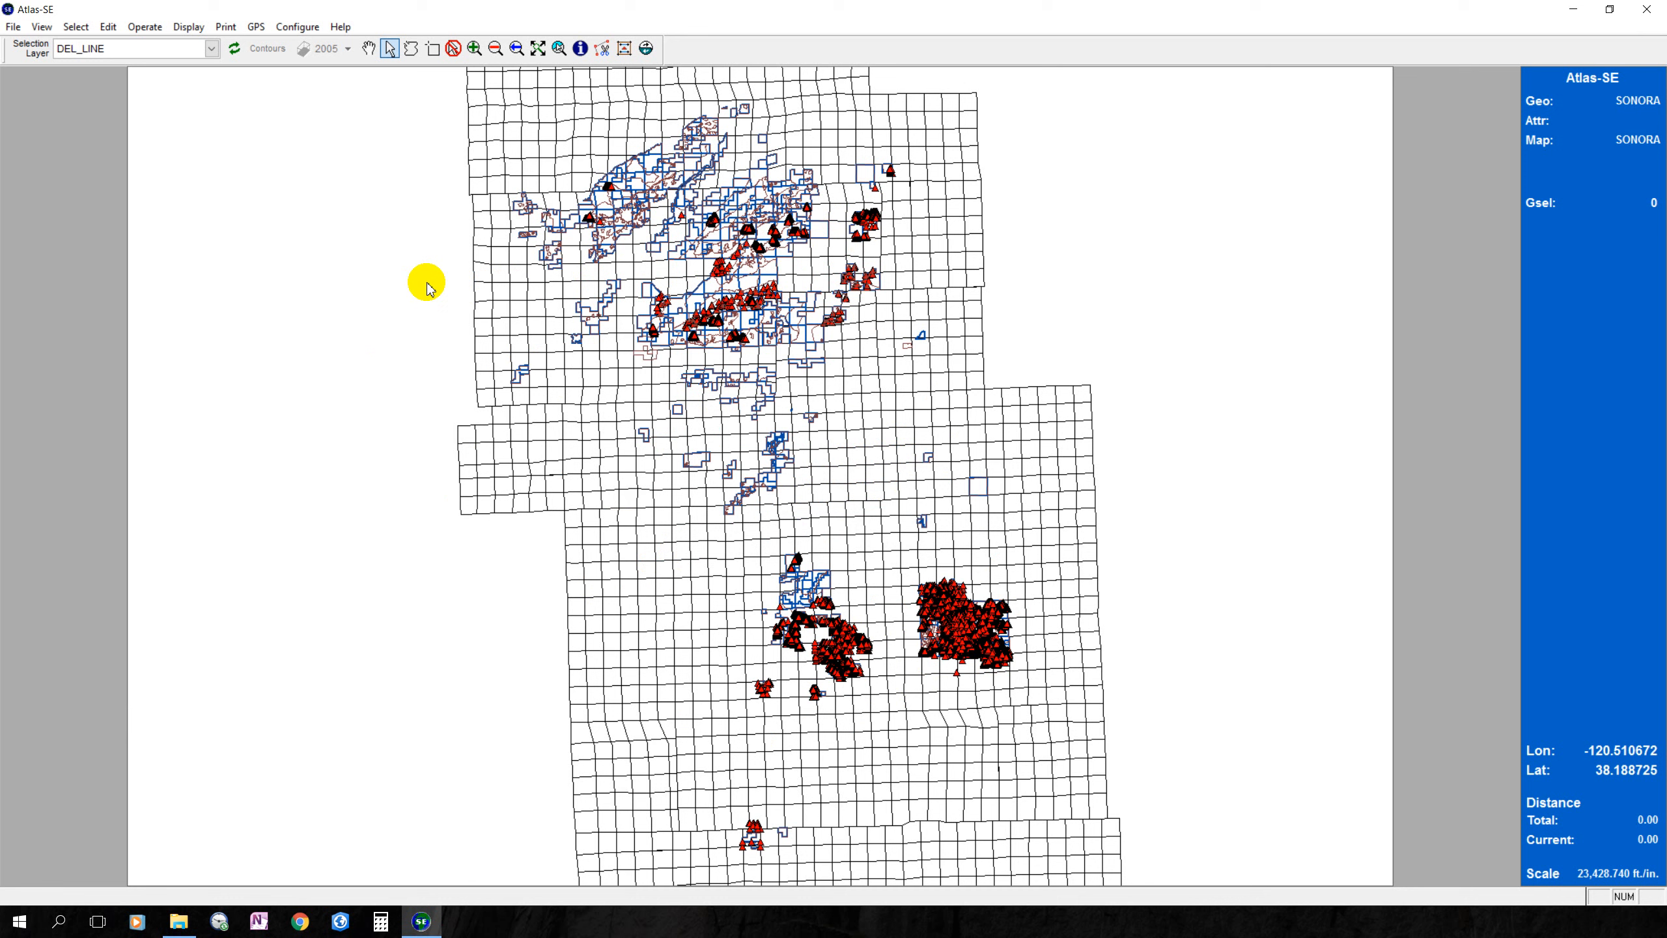
{"action": "left_click", "coordinate": [991, 650]}
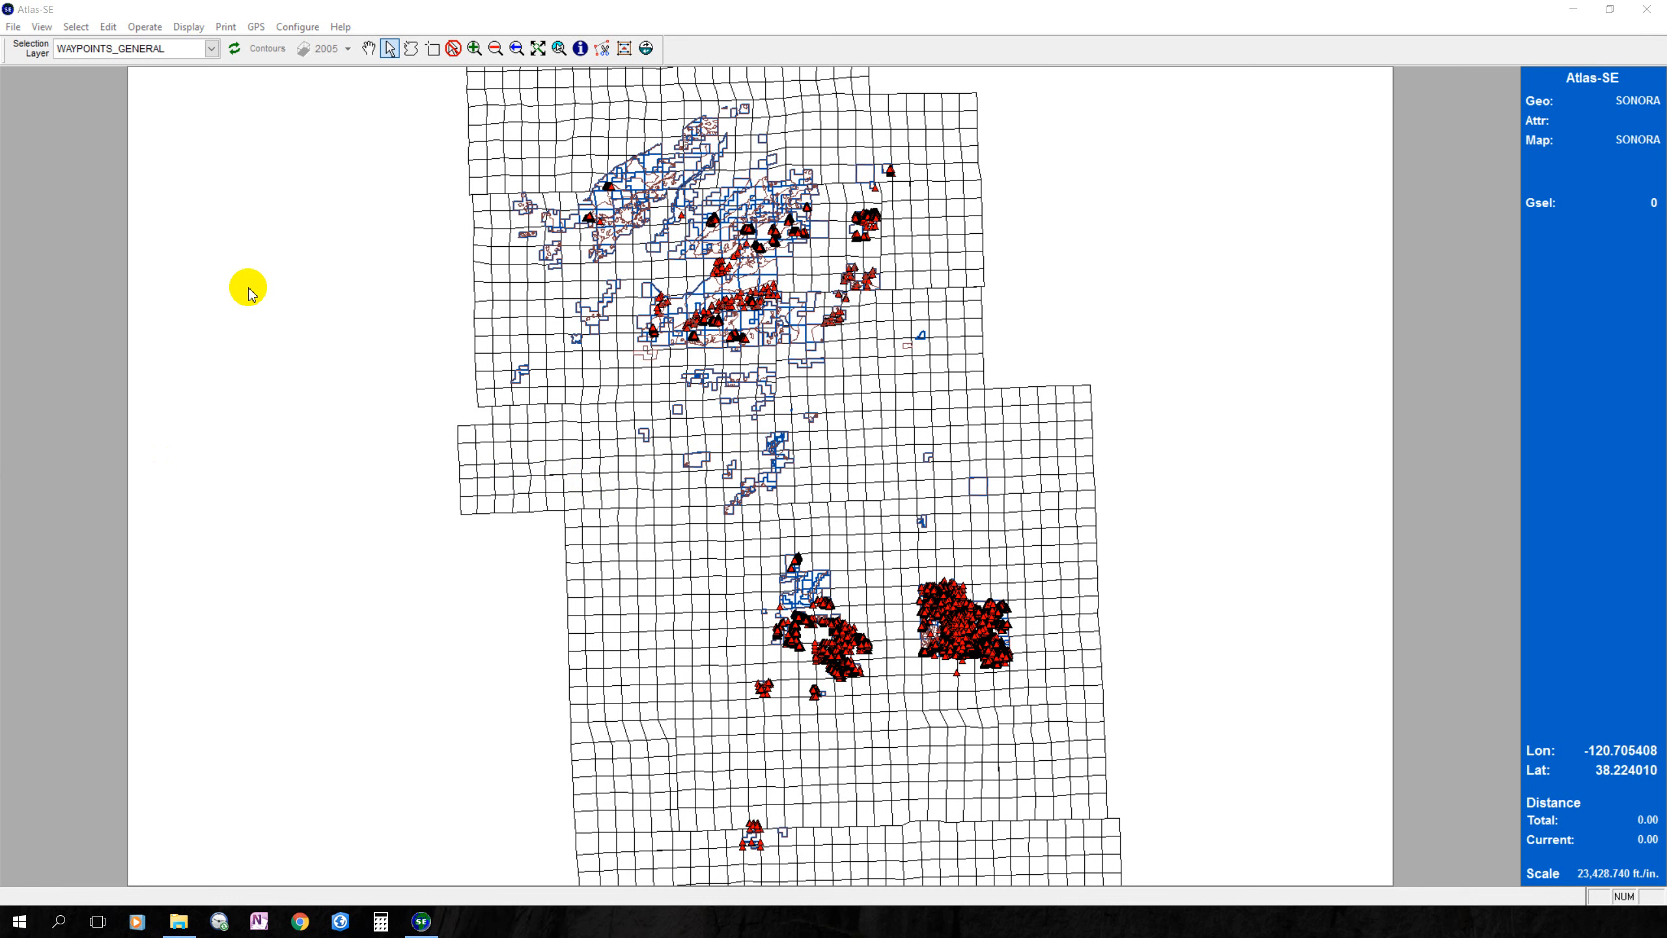
Review the imported layers from BURN_PILES to WAYPOINTS_GENERAL and their feature counts in the map layer settings, and accept the settings.
{"action": "left_click", "coordinate": [184, 20]}
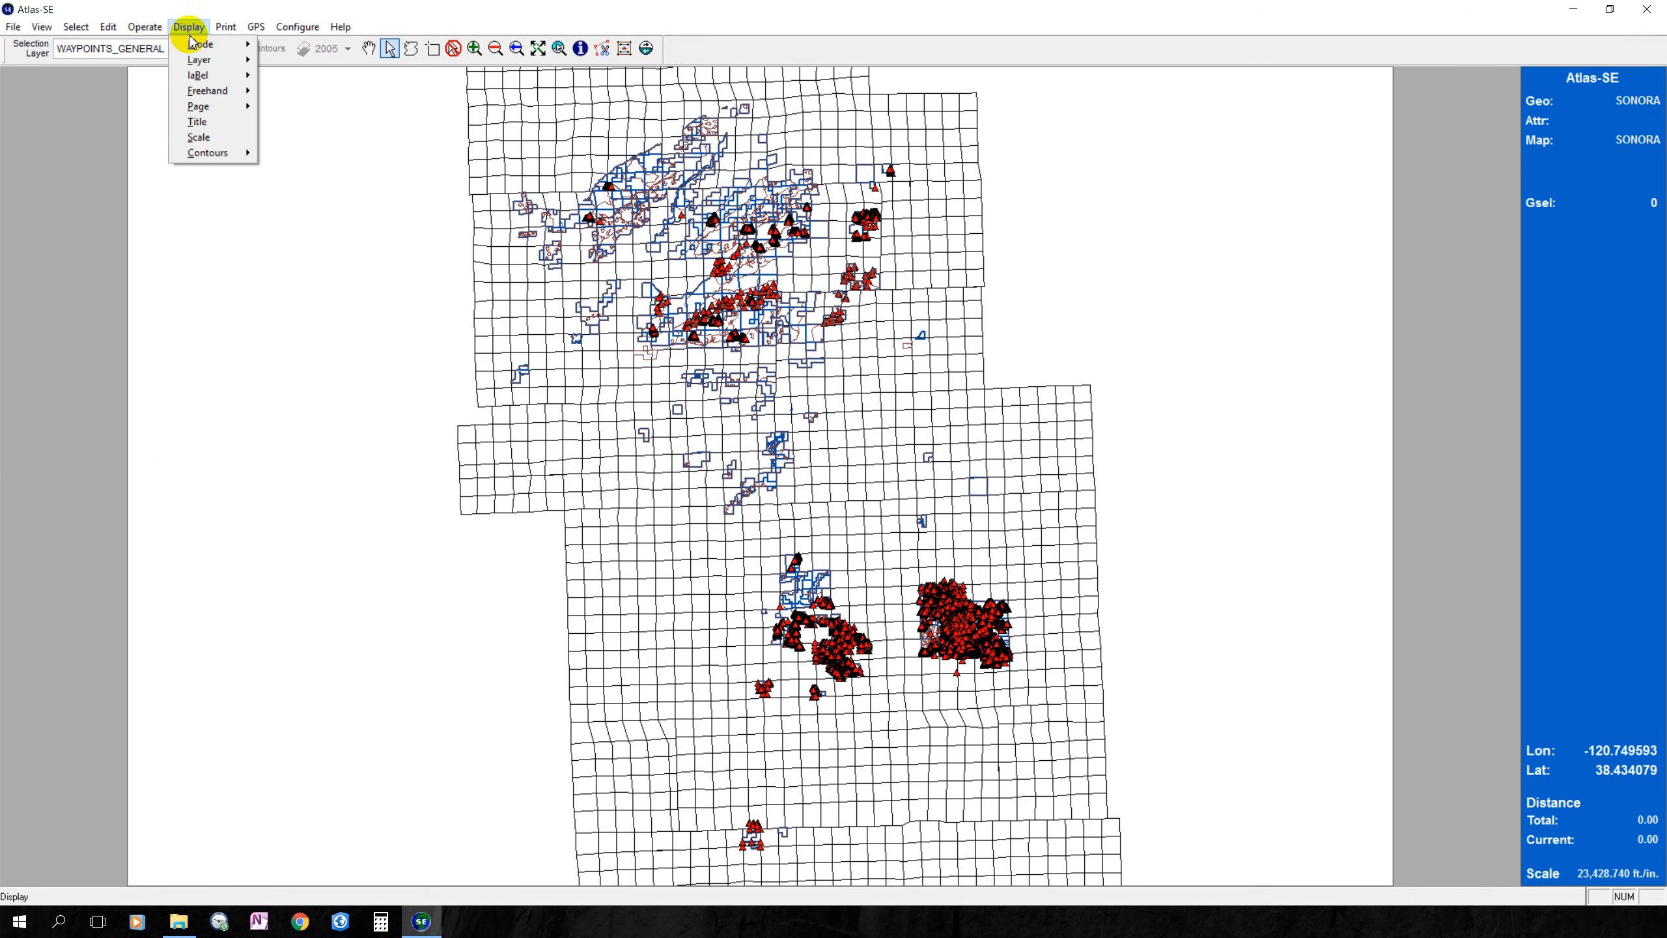
{"action": "left_click", "coordinate": [283, 59]}
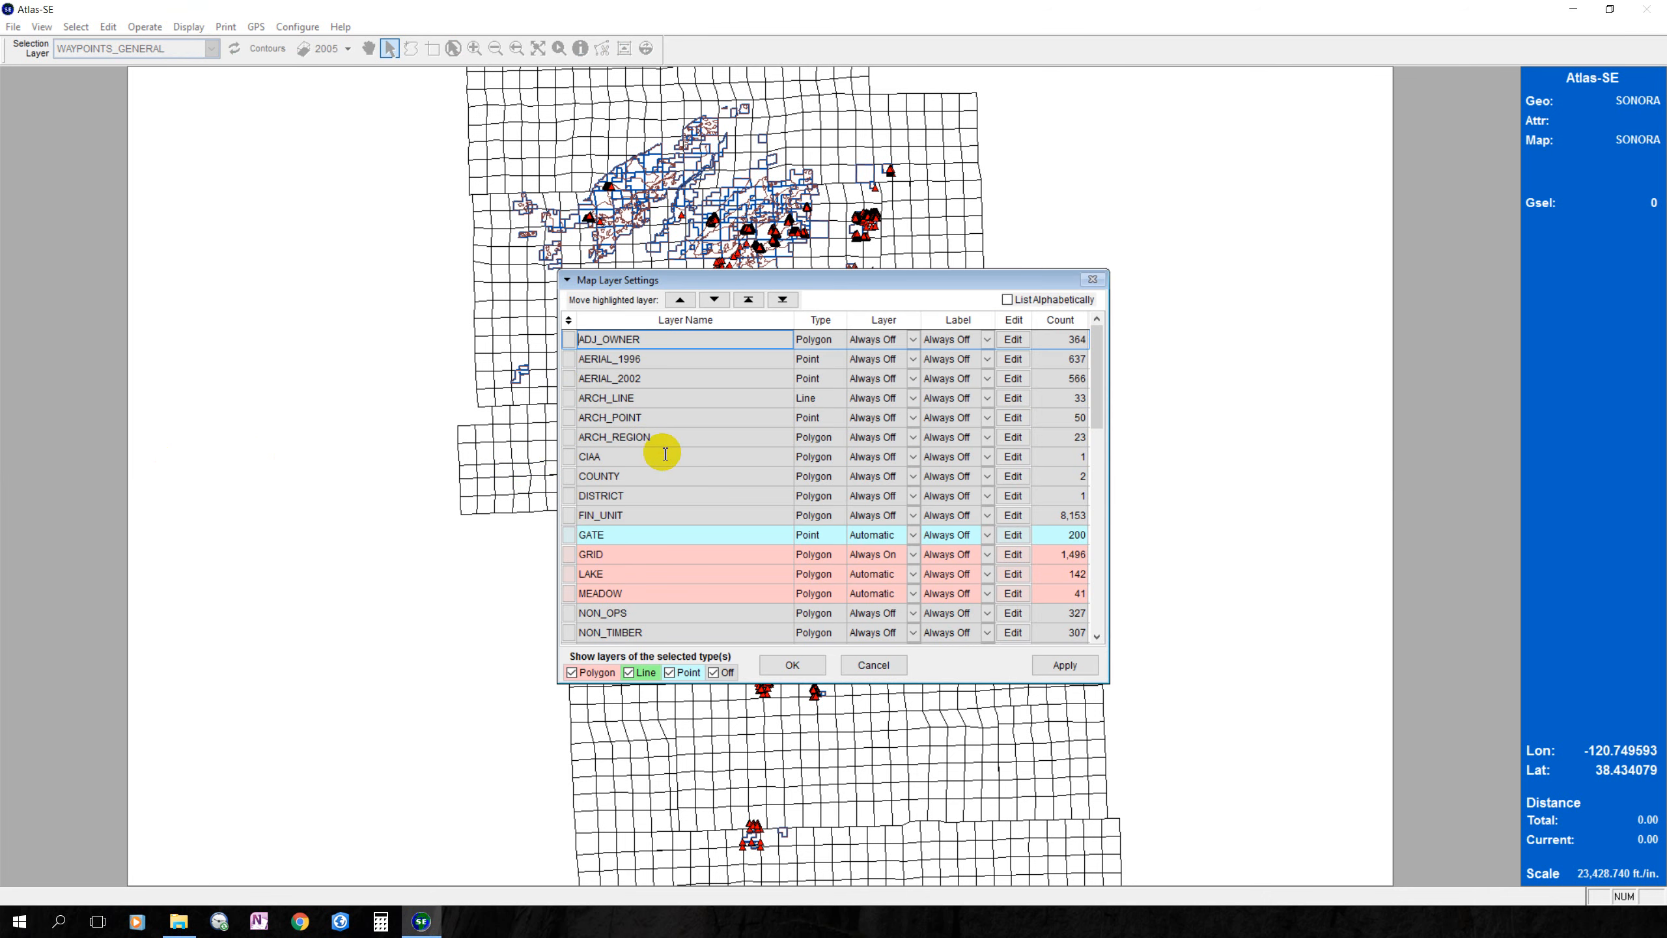
{"action": "left_click_drag", "start_coordinate": [1098, 378], "coordinate": [1100, 627]}
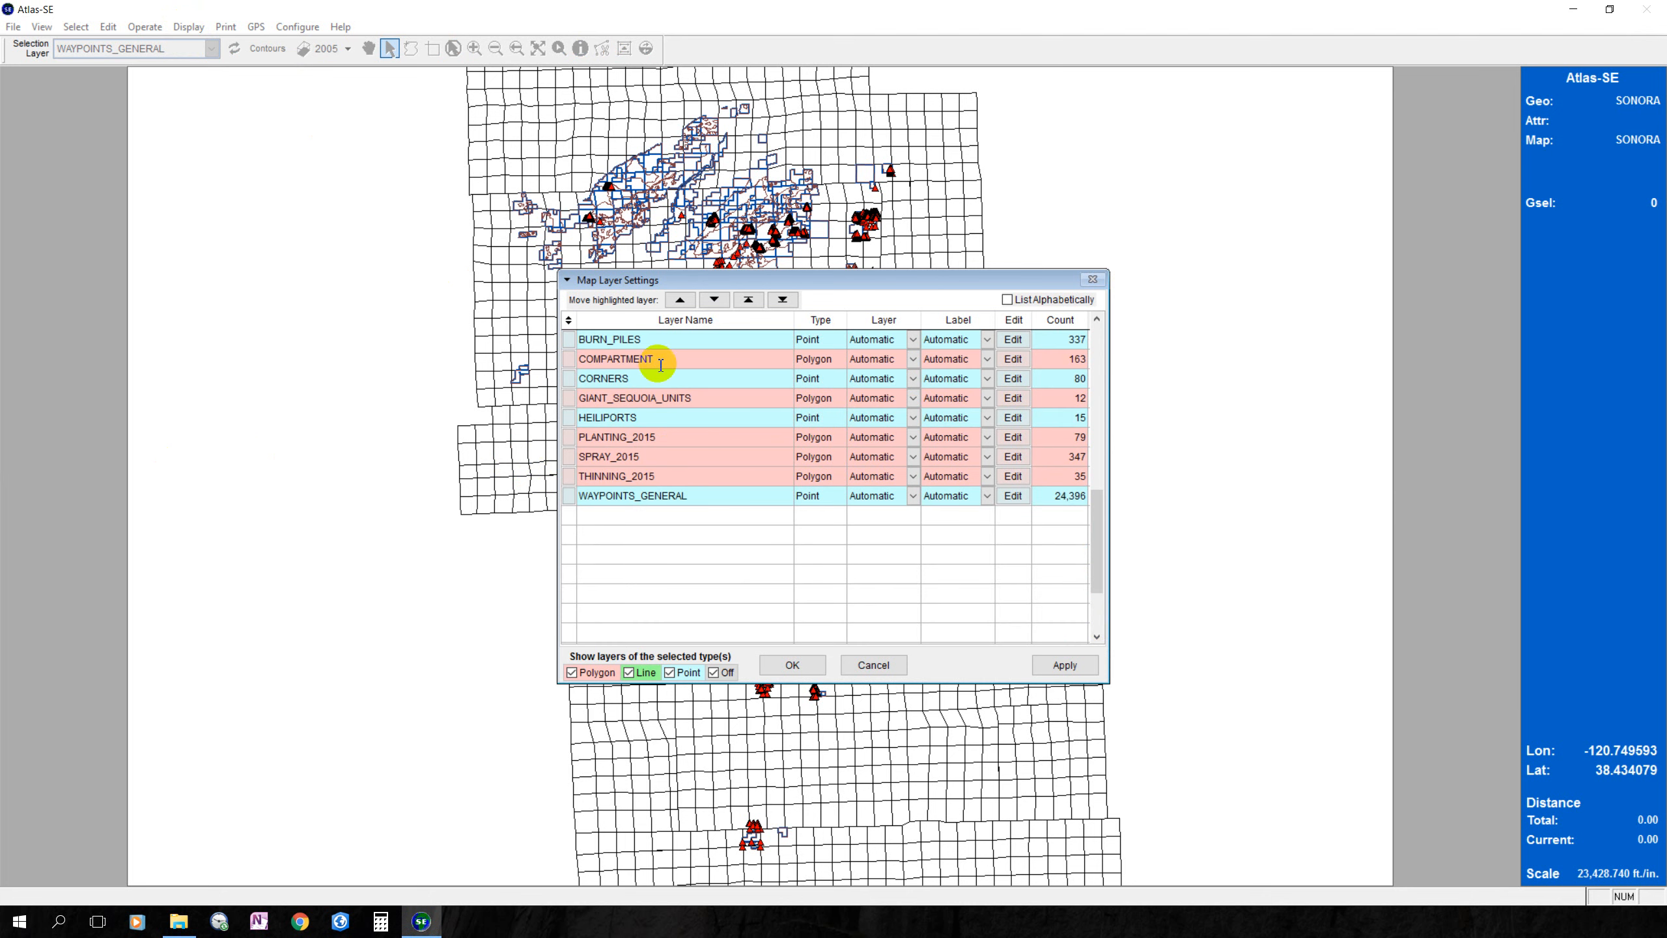
{"action": "scroll", "coordinate": [682, 393], "scroll_direction": "up", "scroll_amount": 1}
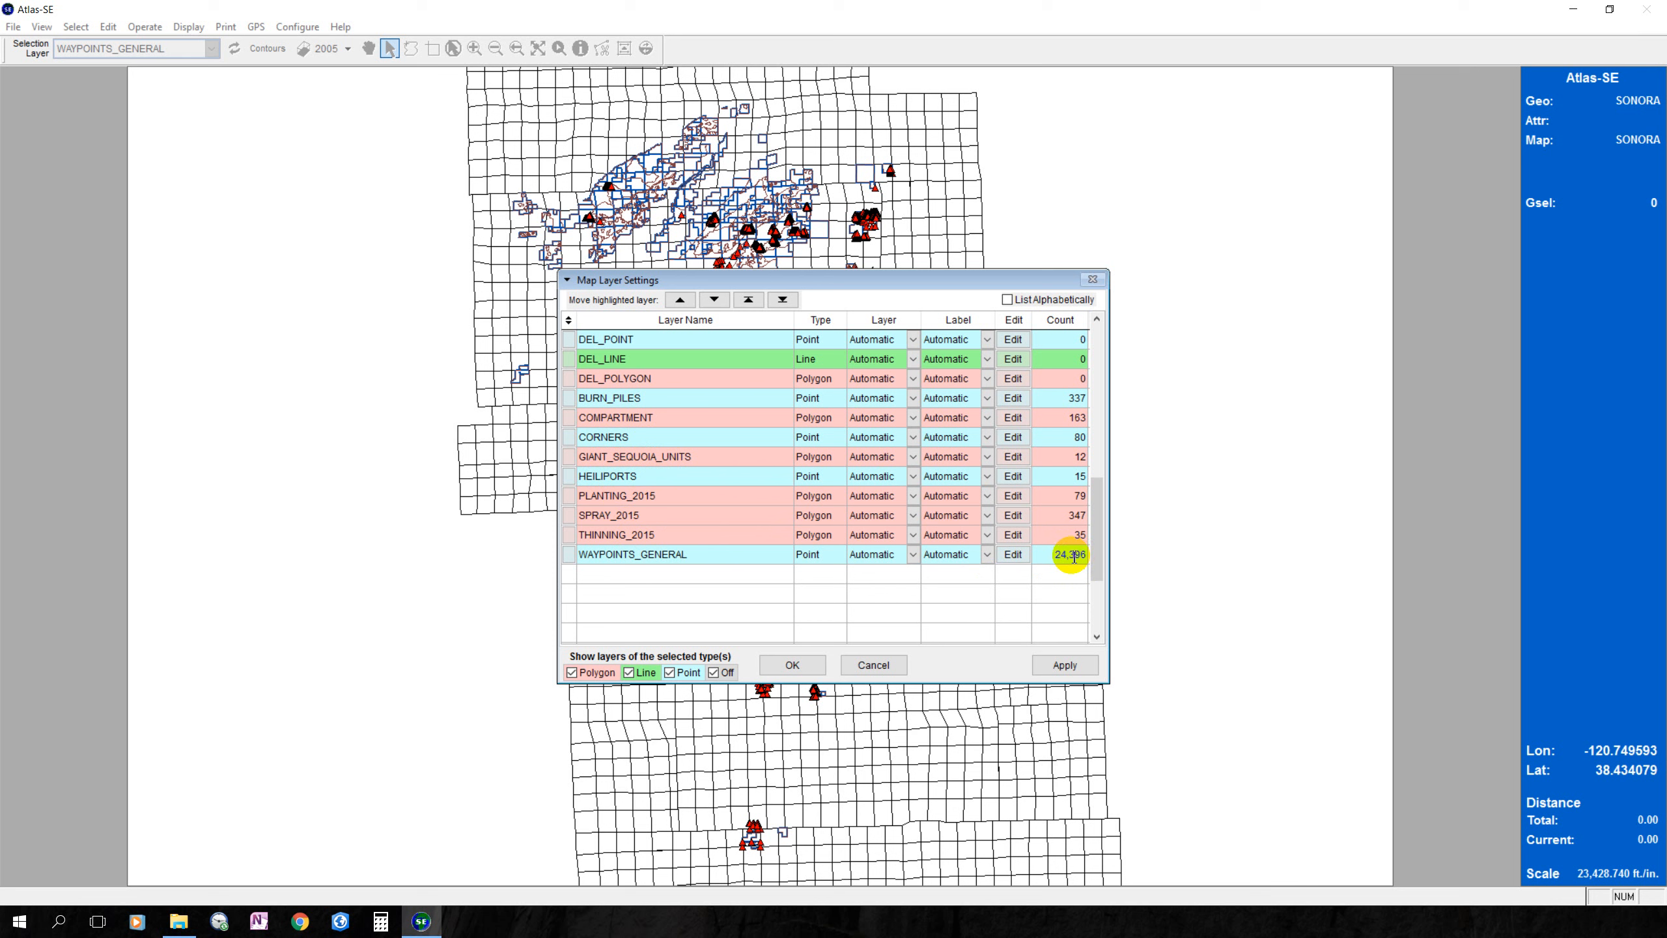
{"action": "left_click", "coordinate": [792, 666]}
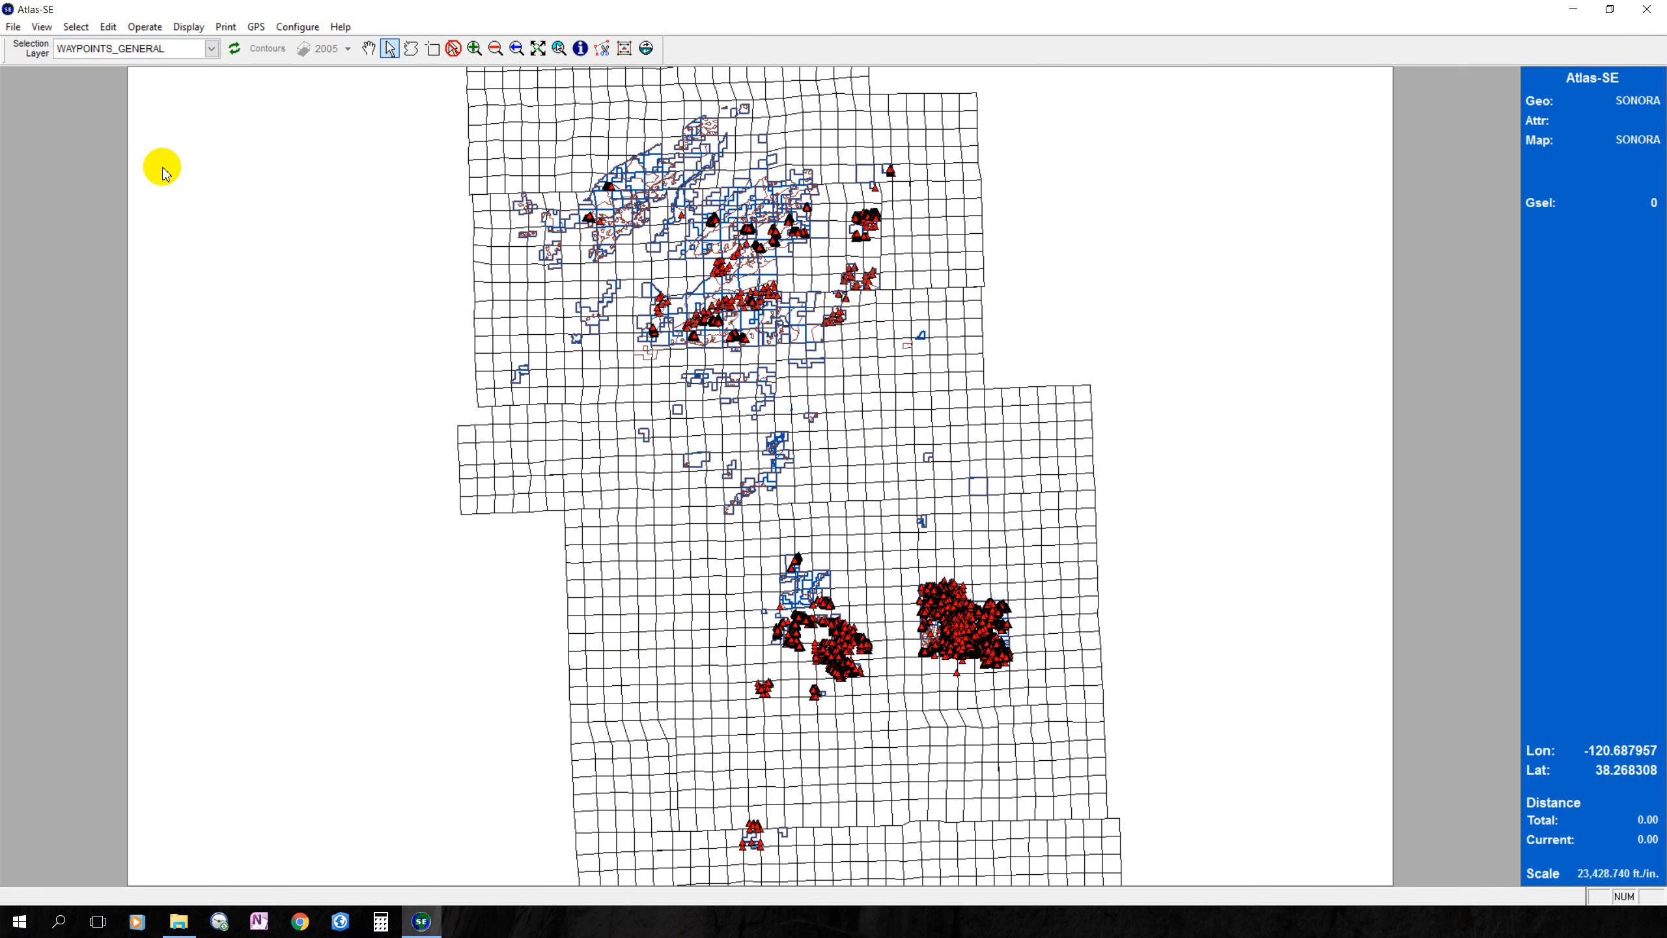